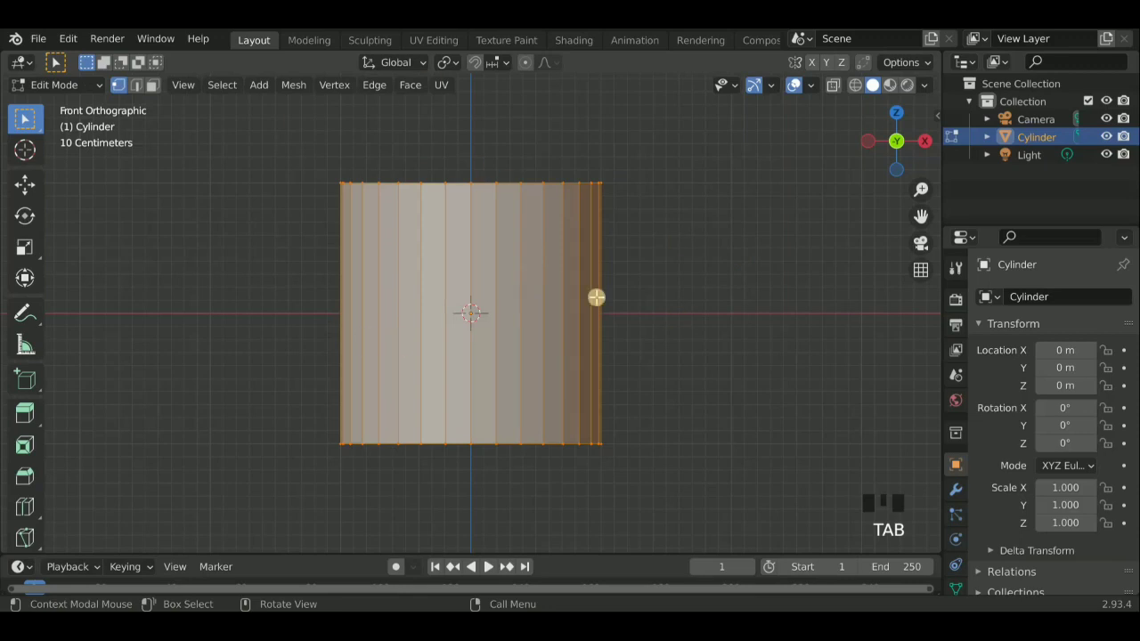
Delete the vertices of the cylinder's positive-X half in wireframe edge selection, leaving an open half cylinder
click(857, 87)
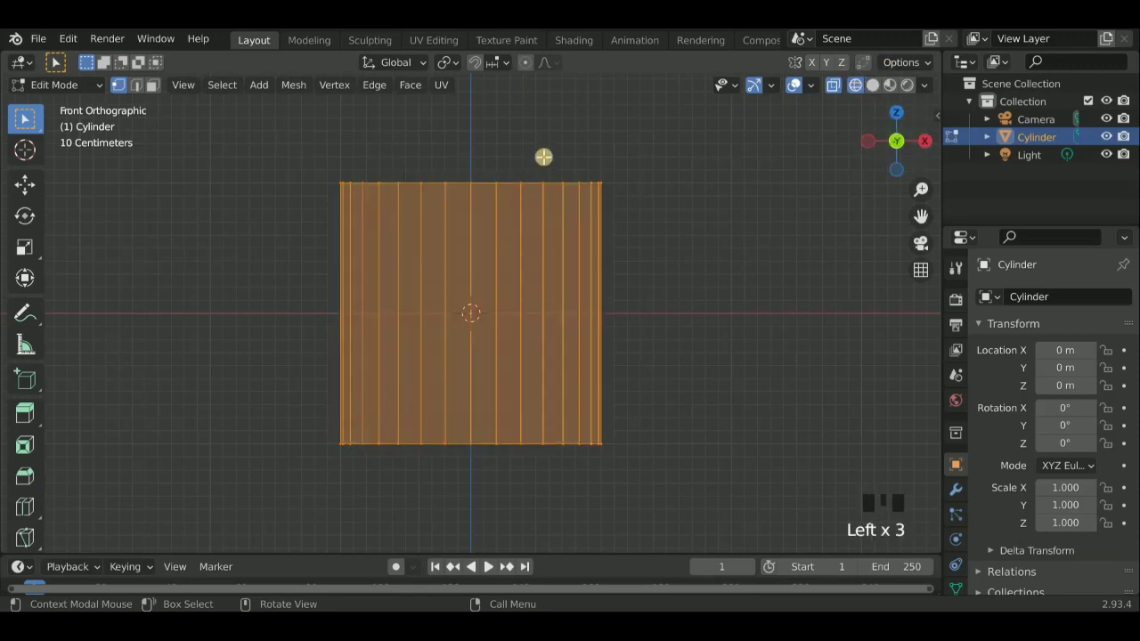
key(Tab)
key(Tab)
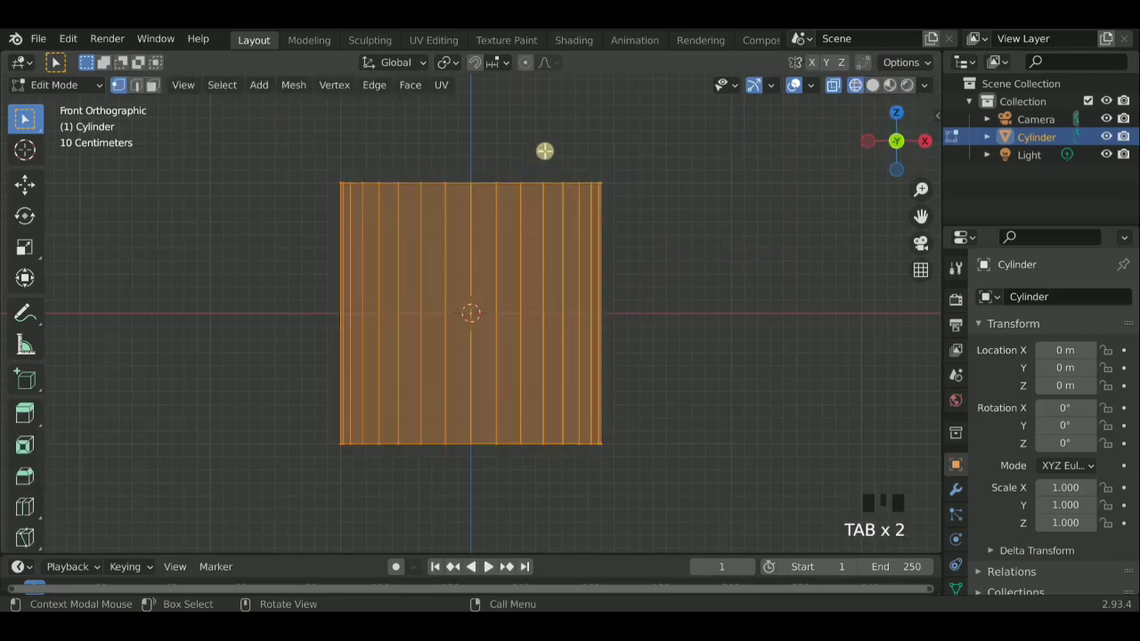
key(2)
drag(481, 134, 725, 533)
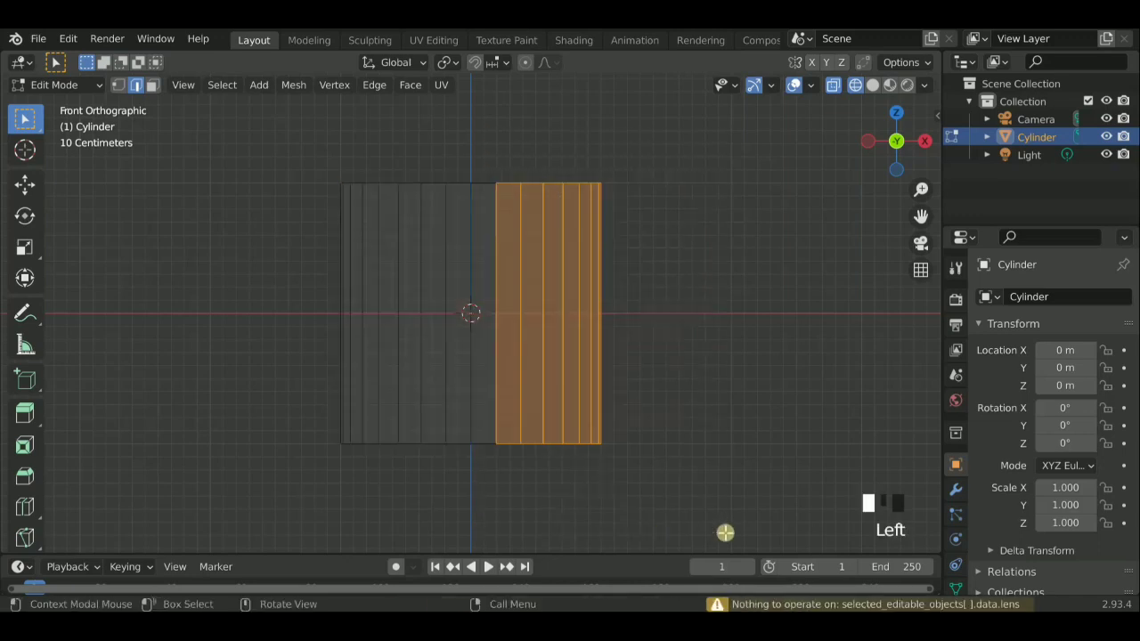
key(x)
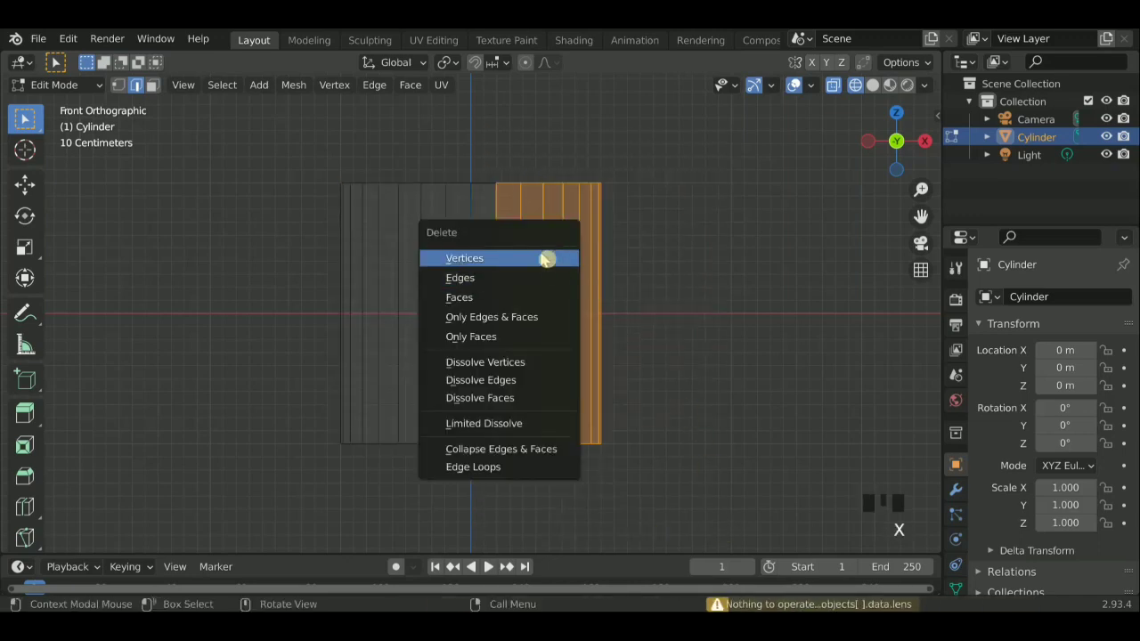
click(542, 254)
Return to solid shading and fill the half cylinder's open bottom edge loop with a face
scroll(541, 187, up, 2)
scroll(534, 196, up, 1)
middle_drag(526, 211, 491, 264)
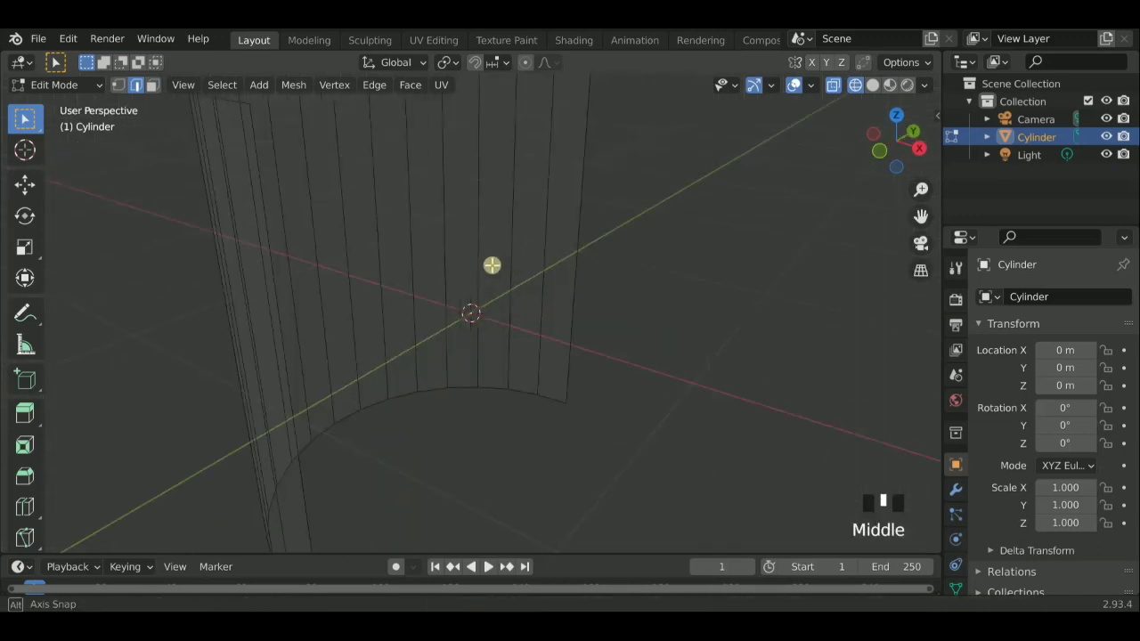
scroll(525, 261, down, 1)
click(875, 85)
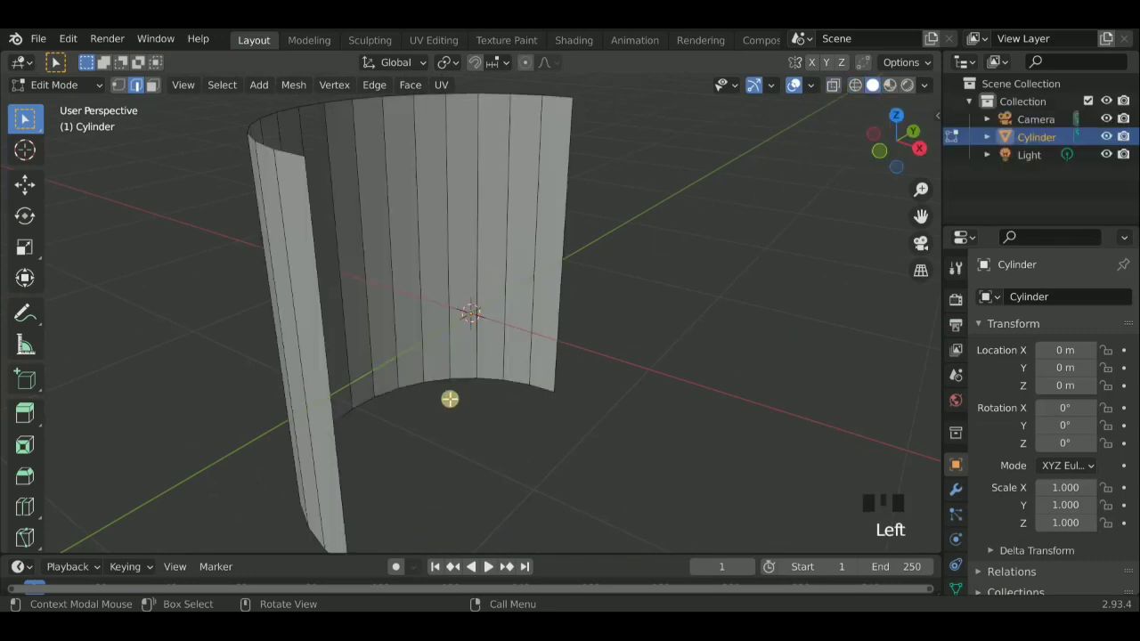
alt+shift+click(392, 388)
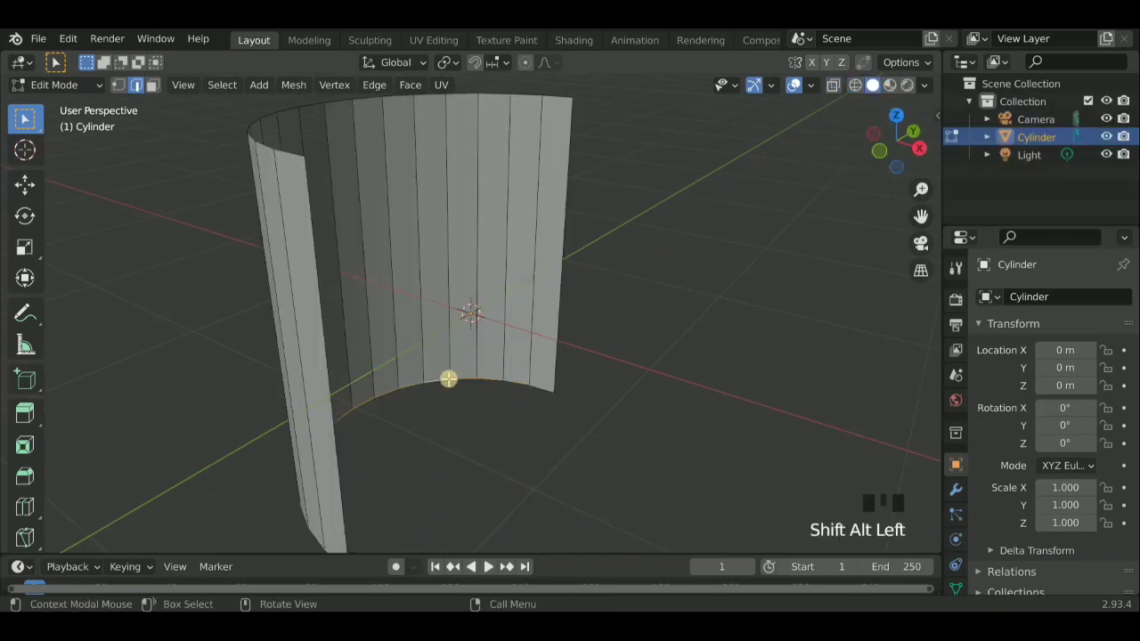
key(f)
drag(651, 314, 672, 443)
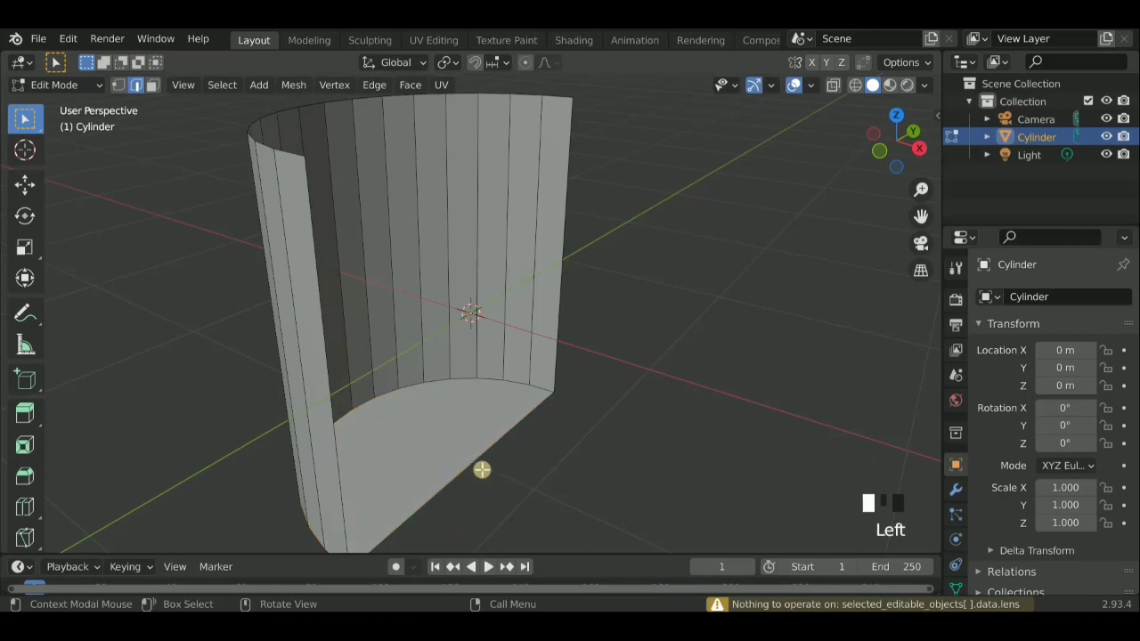
Fill the open flat side of the half cylinder with a face, then clear the selection
alt+shift+click(471, 457)
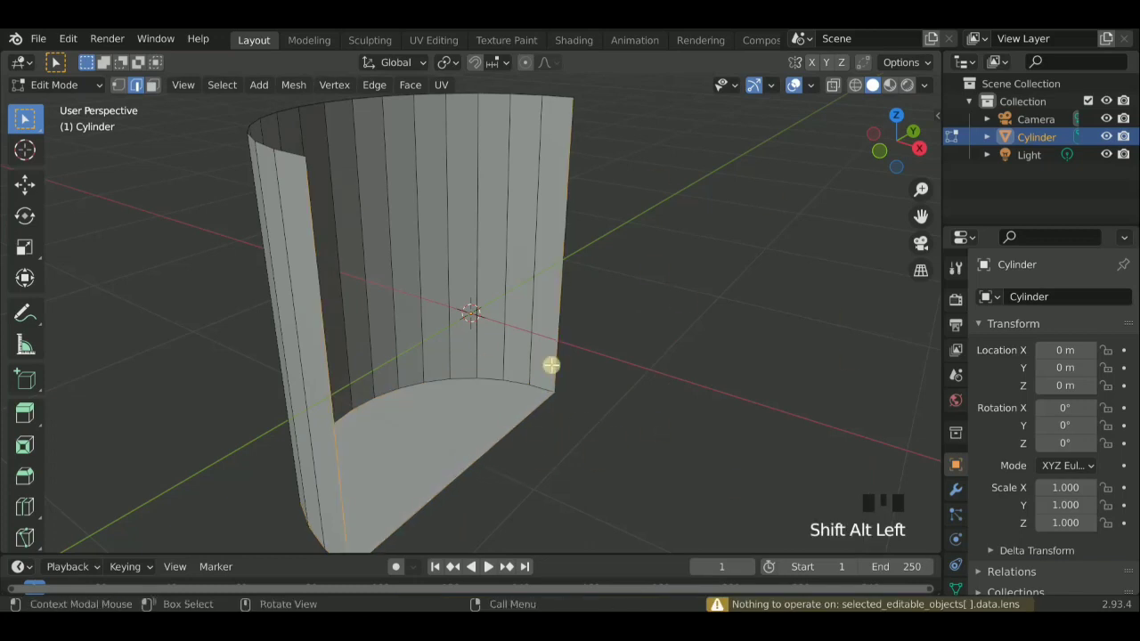
key(f)
scroll(578, 315, down, 4)
middle_drag(578, 315, 593, 374)
scroll(564, 318, up, 4)
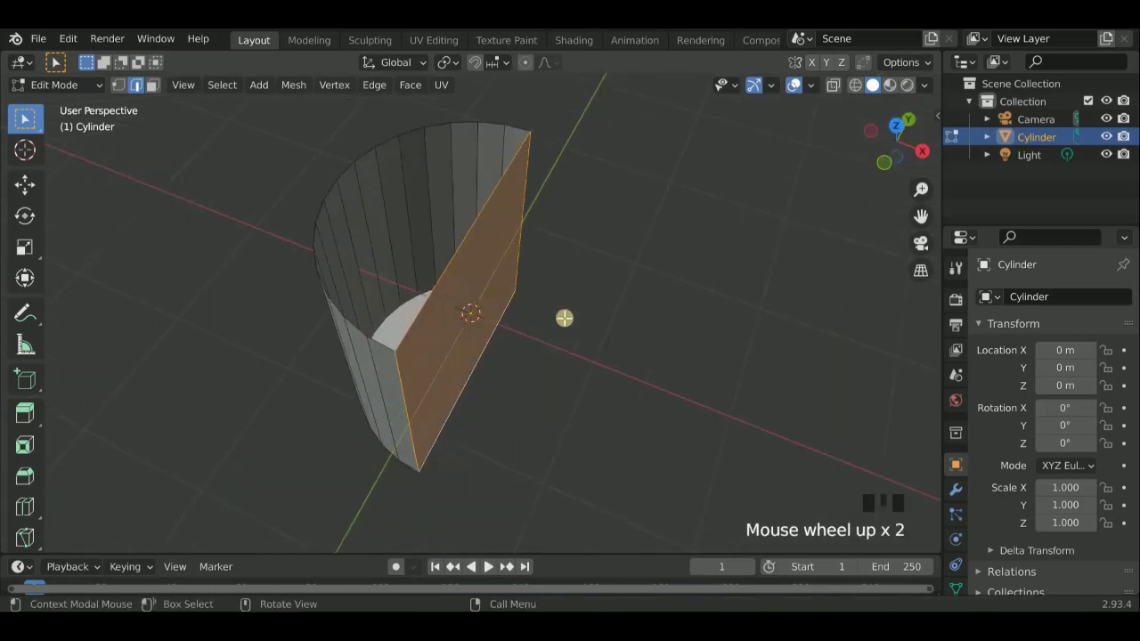
click(633, 329)
Fill the half cylinder's open top edge loop with a face to close the solid
alt+shift+click(378, 315)
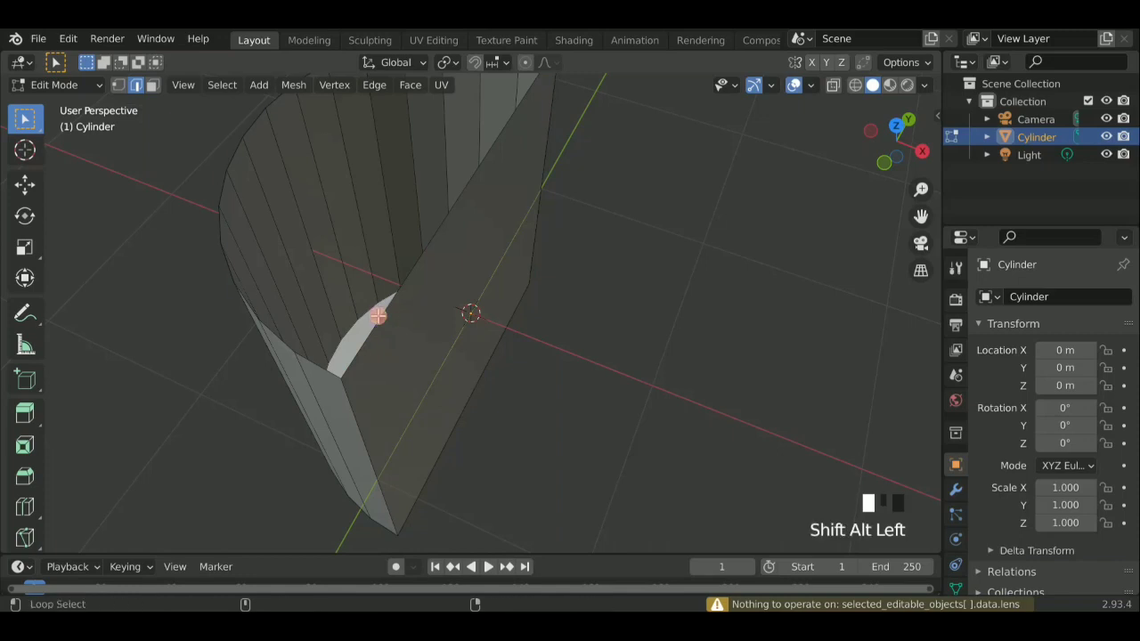
scroll(437, 222, up, 2)
middle_drag(437, 222, 502, 277)
scroll(499, 277, down, 2)
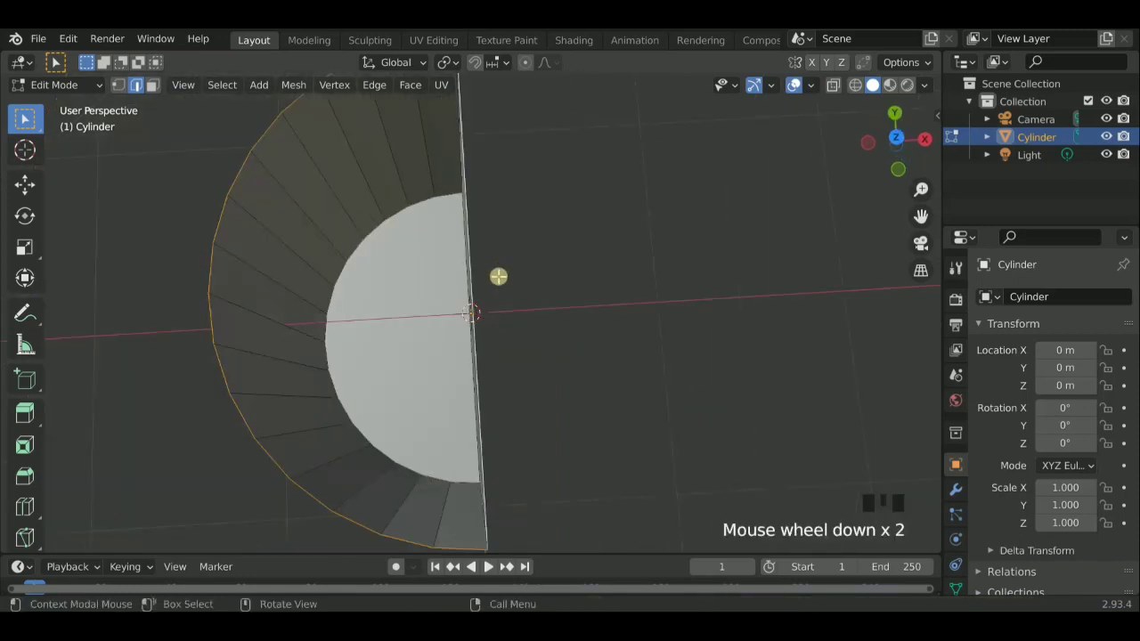
scroll(499, 277, down, 1)
scroll(463, 329, up, 2)
middle_drag(463, 329, 558, 280)
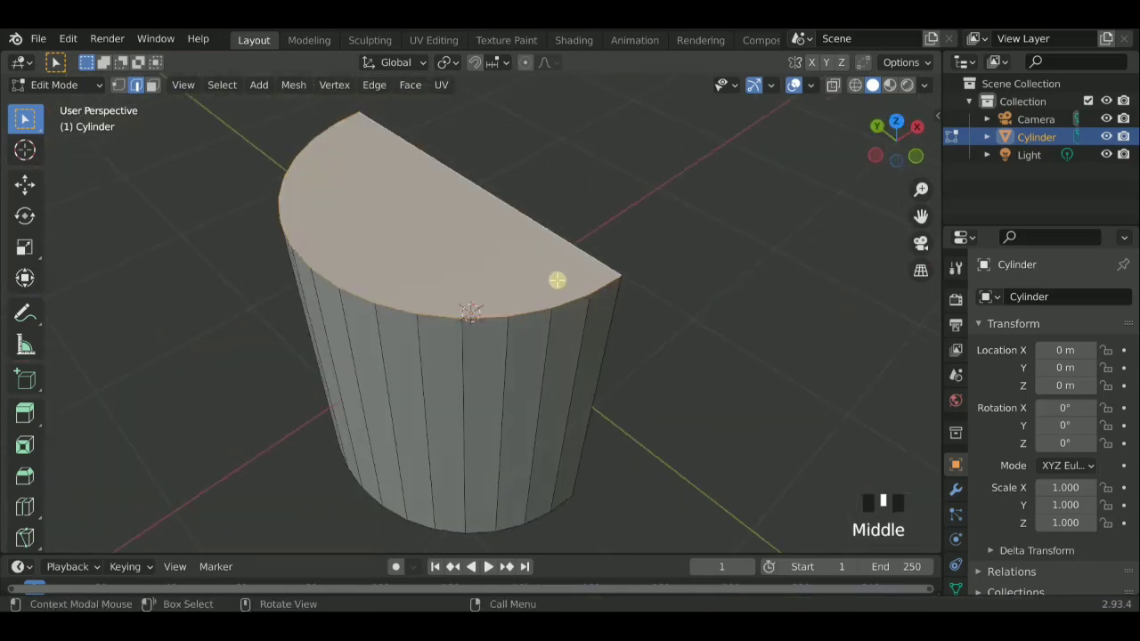
drag(648, 294, 661, 333)
Duplicate the half cylinder in Object Mode from the top view and rotate the copy 90° about the Z axis
key(grave)
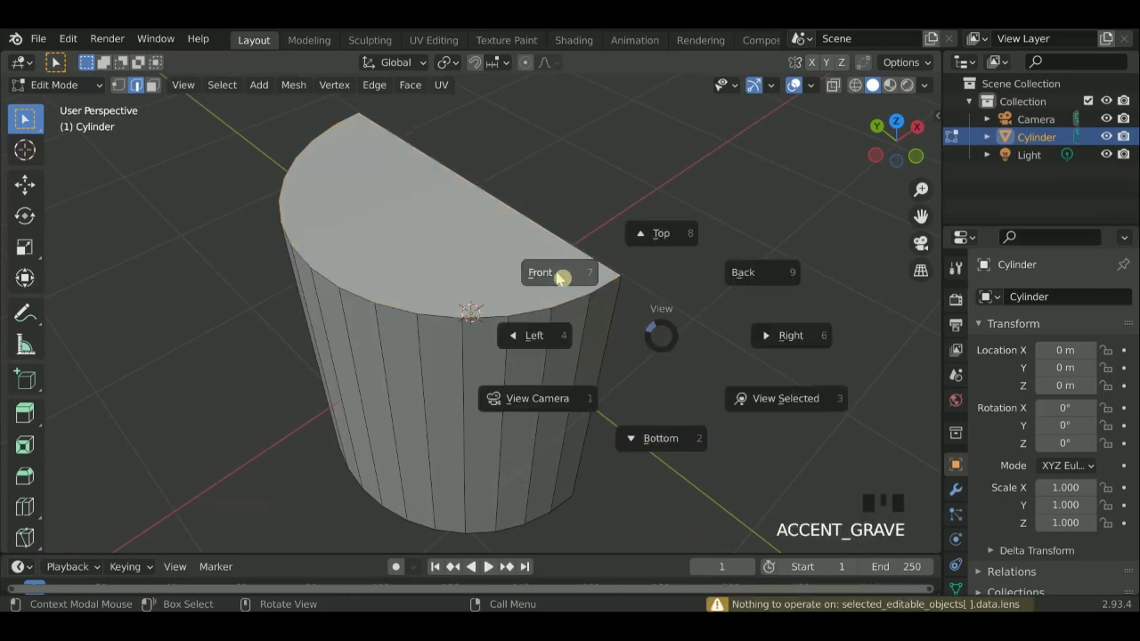
click(677, 233)
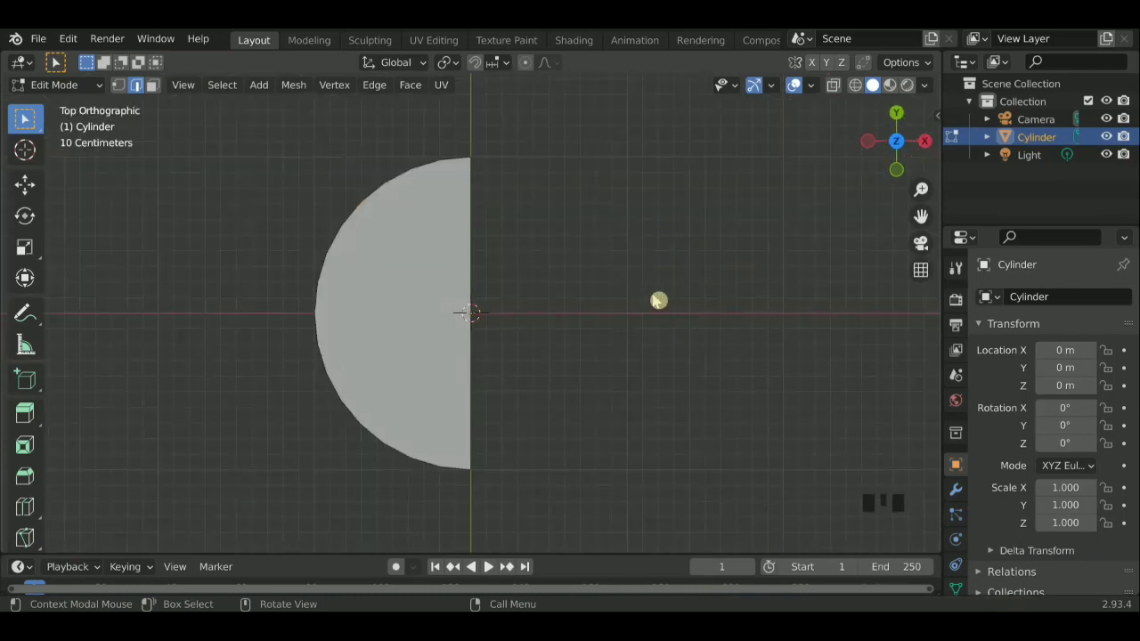
key(Tab)
key(shift+d)
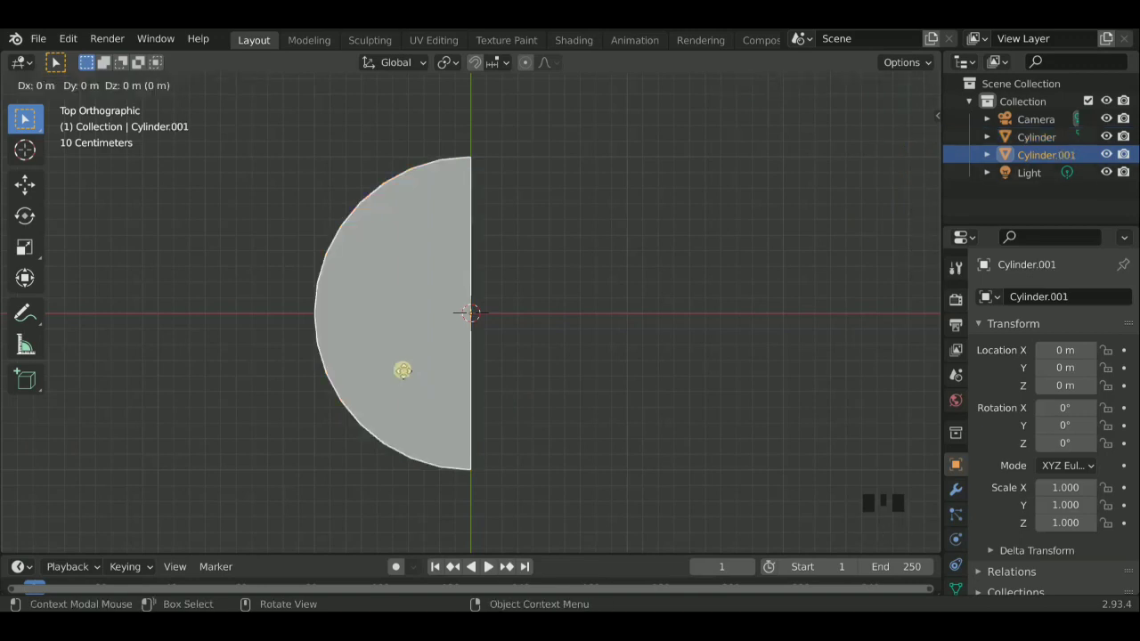
key(r)
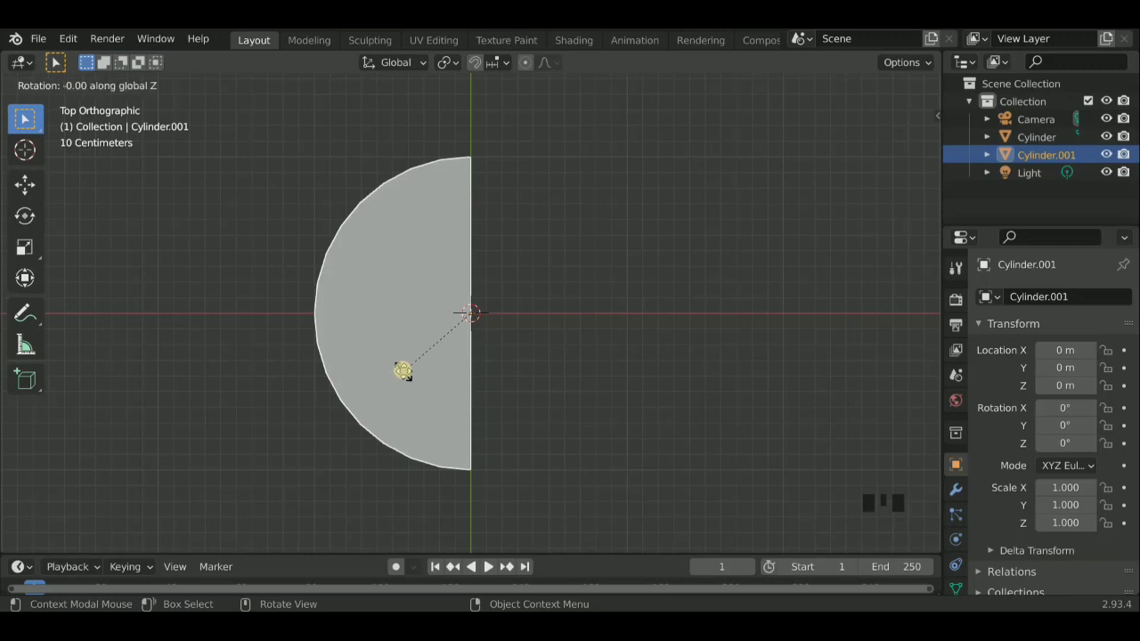
text(90)
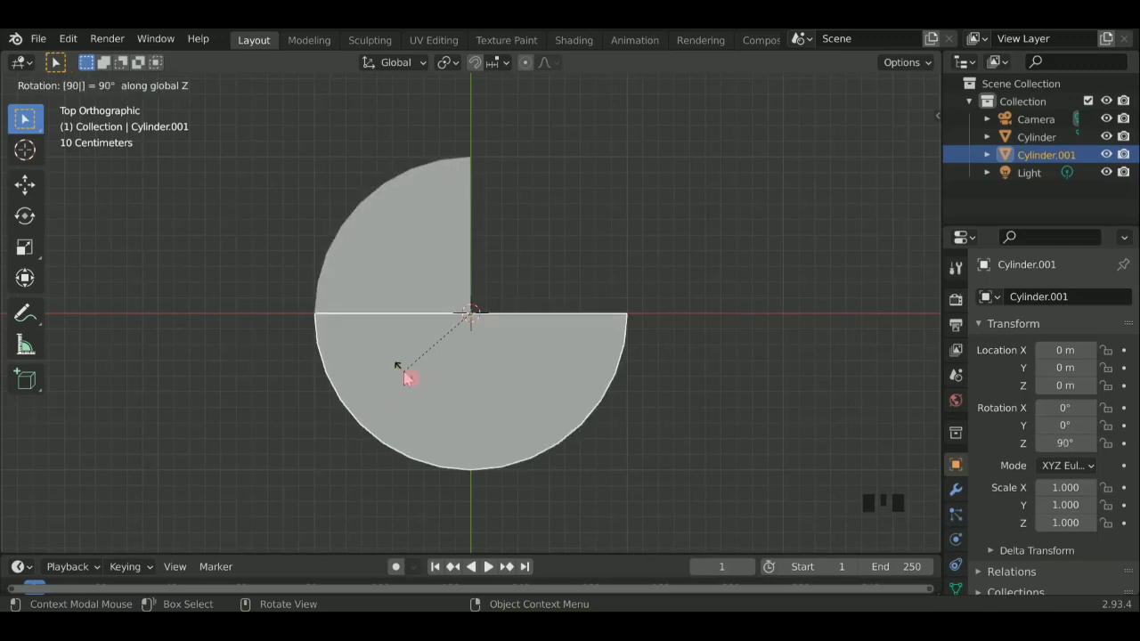
click(403, 371)
scroll(478, 358, down, 1)
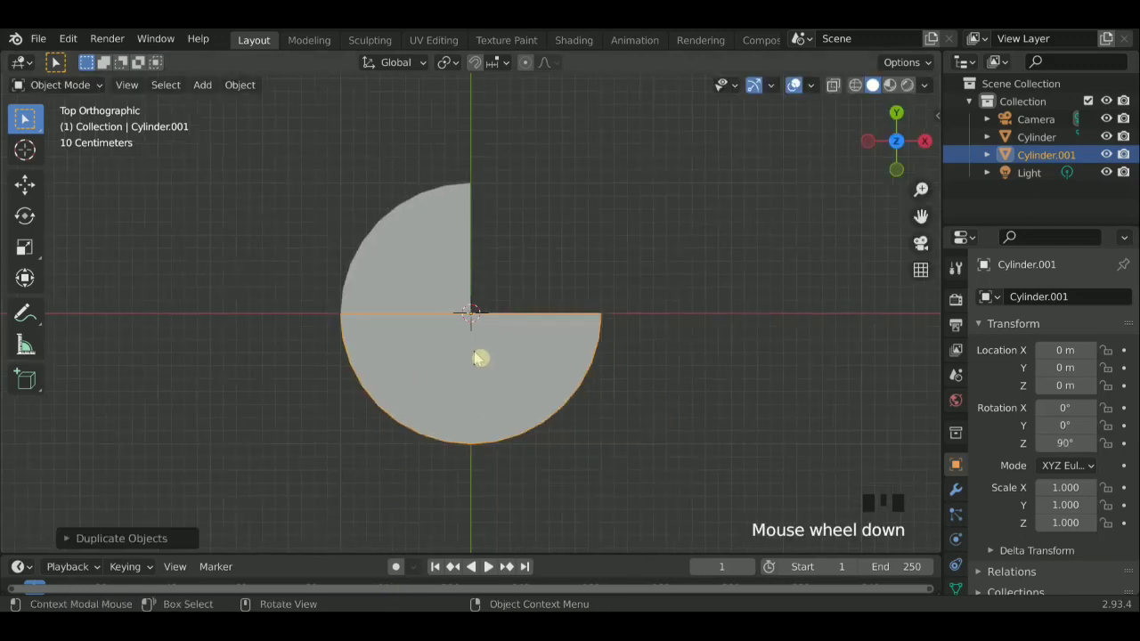
Move the duplicated half cylinder -1 m along the Y axis
key(g)
text(y)
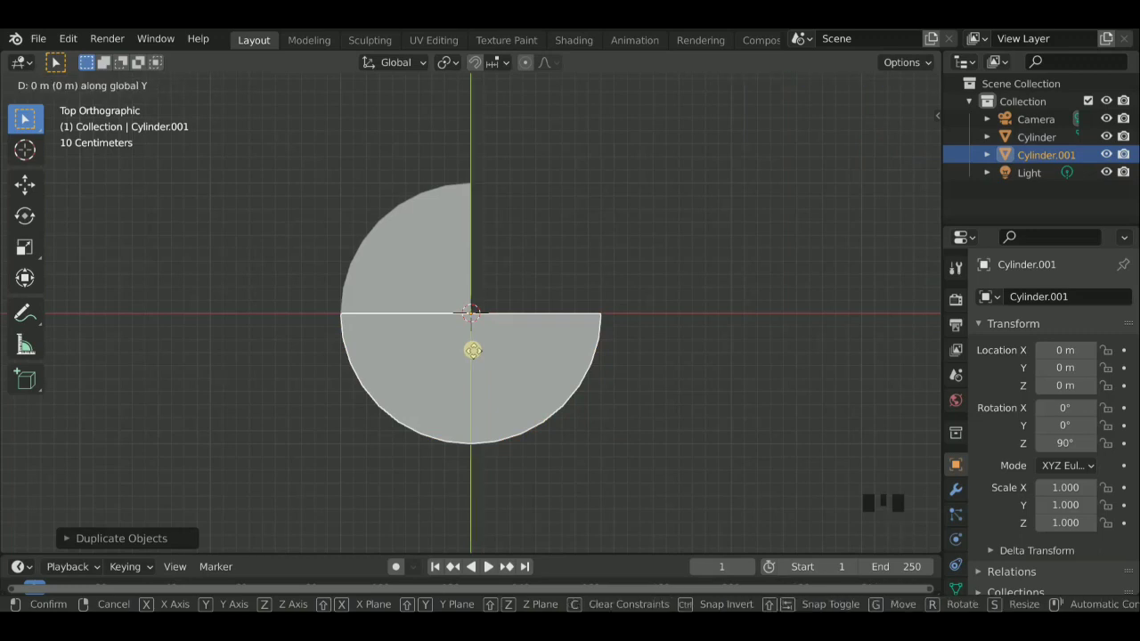
text(1)
key(BackSpace)
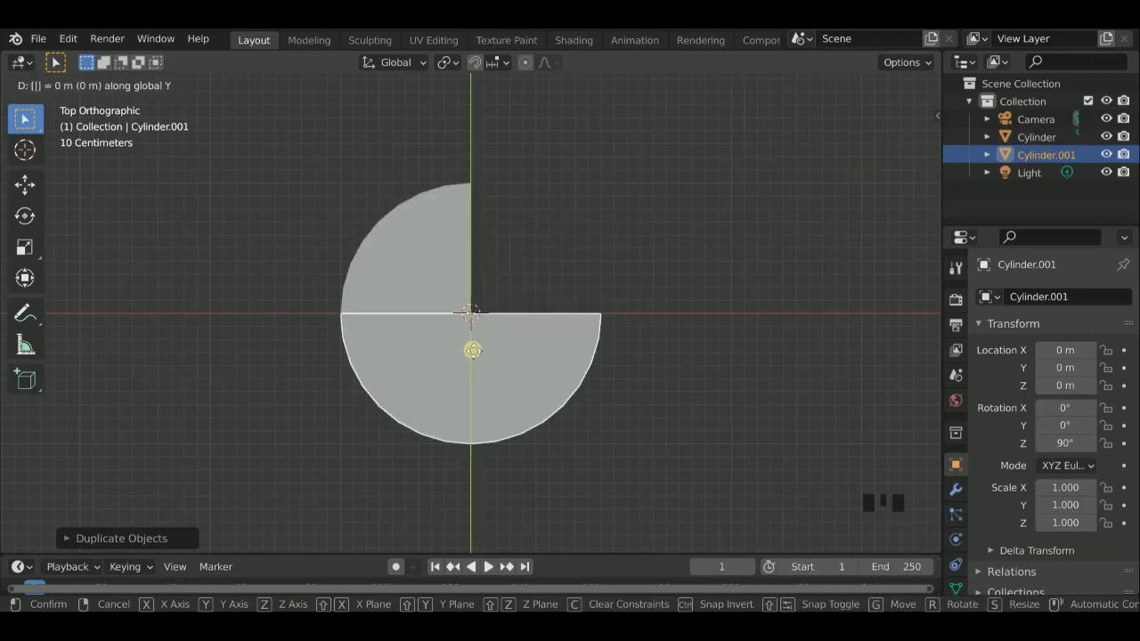
key(BackSpace)
text(-1)
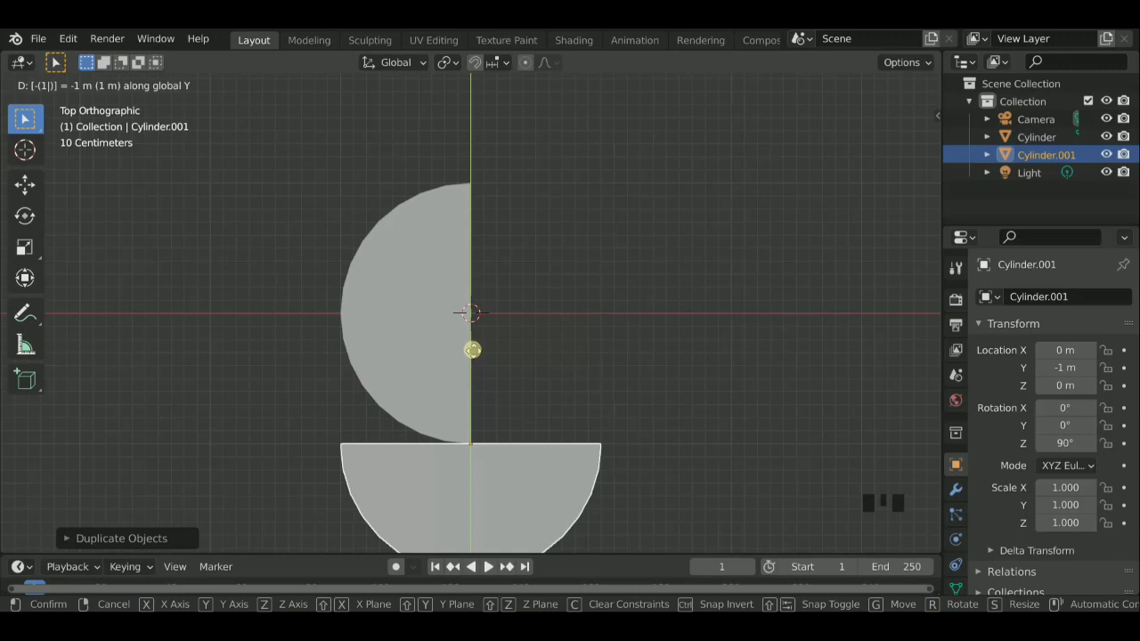
key(Return)
Move the duplicated half cylinder 1 m along the X axis so its corner meets the original's flat side
scroll(528, 401, down, 4)
scroll(504, 479, up, 2)
shift+middle_drag(546, 426, 469, 451)
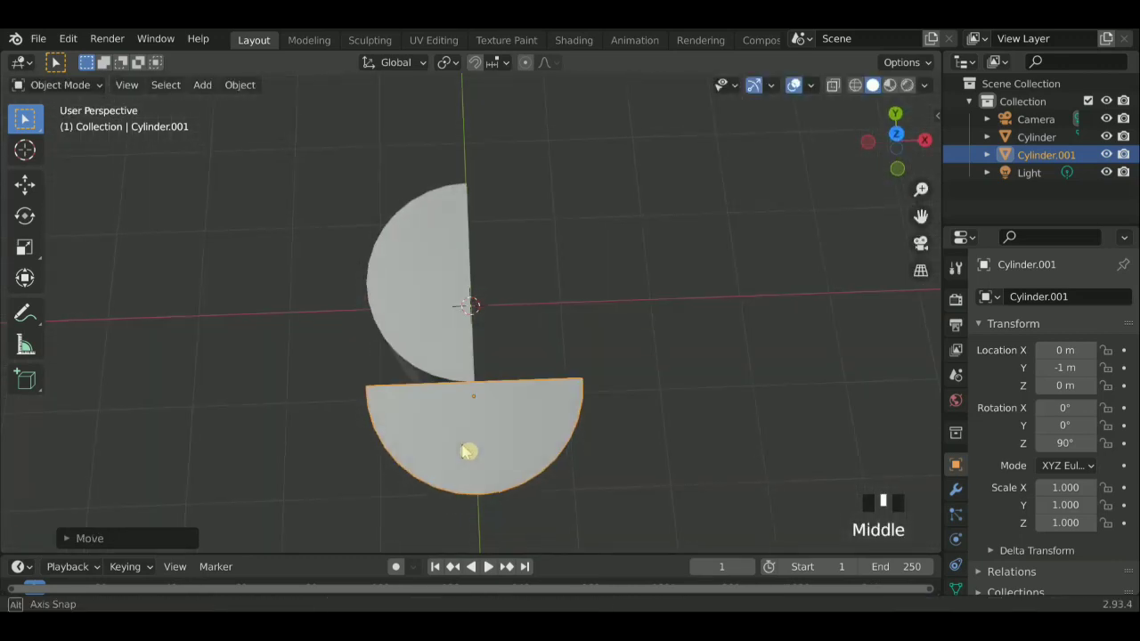
key(grave)
click(508, 340)
scroll(516, 352, down, 2)
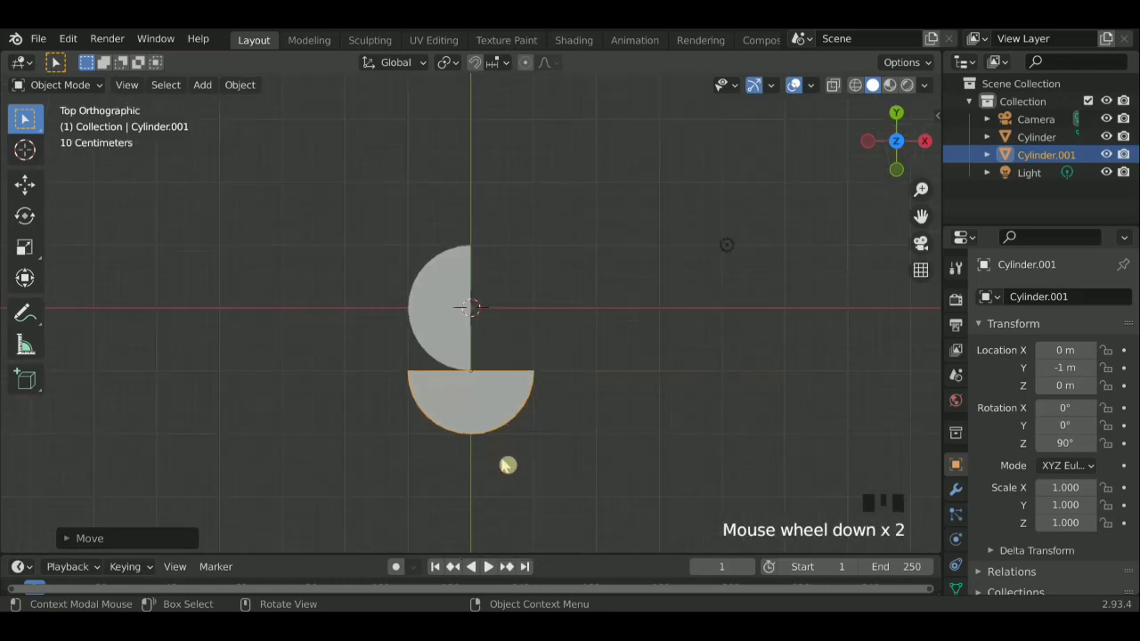
shift+middle_drag(552, 439, 538, 369)
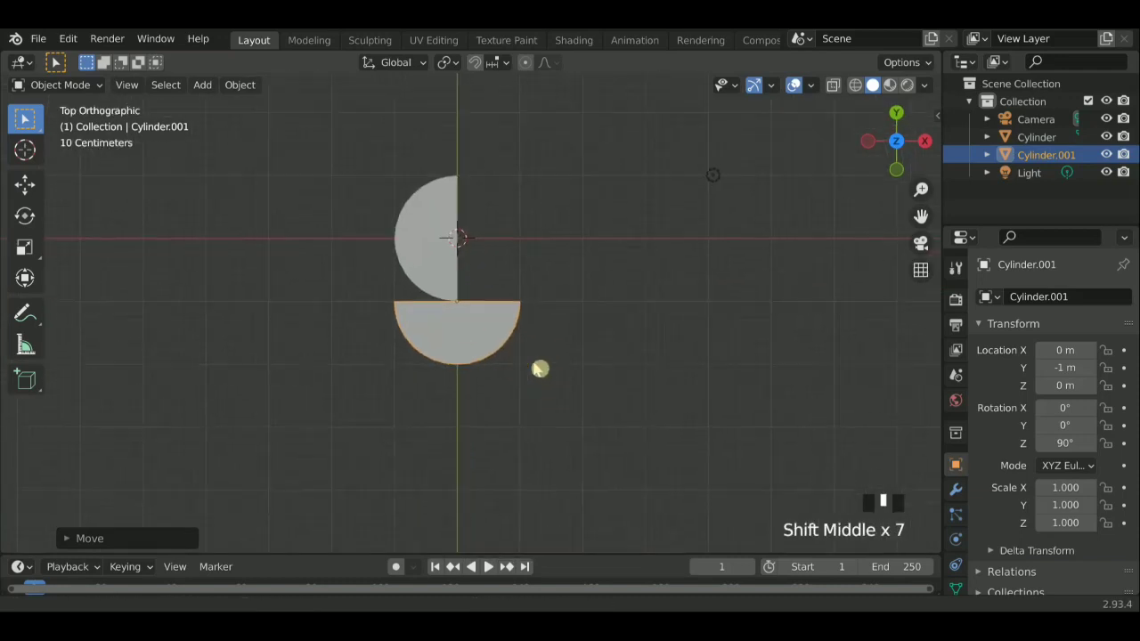
scroll(538, 369, up, 3)
key(g)
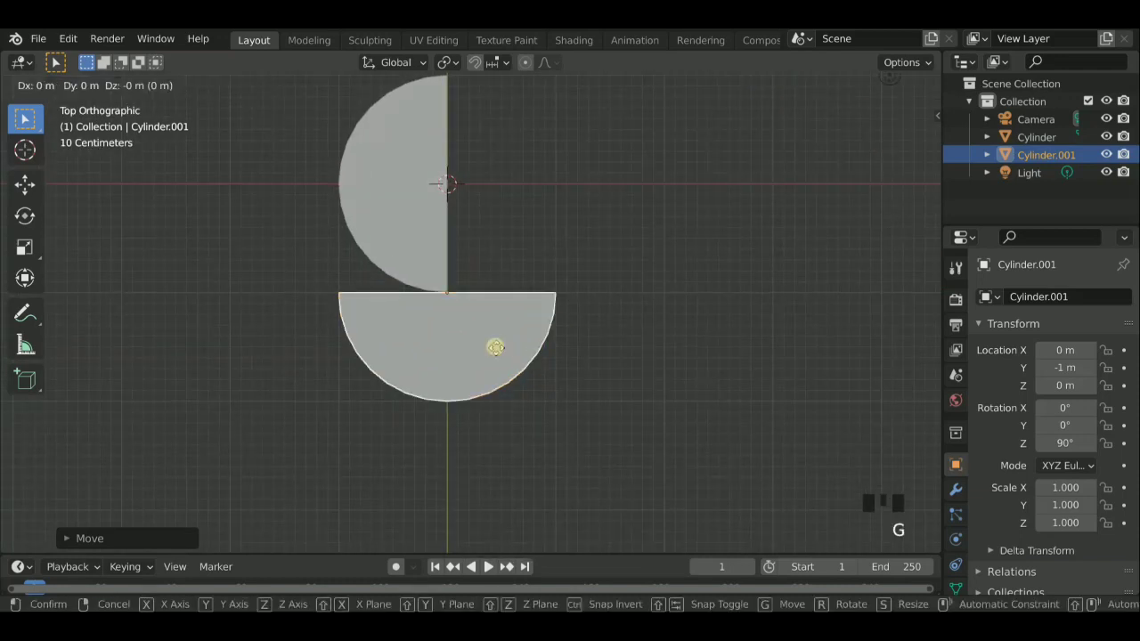
key(x)
key(1)
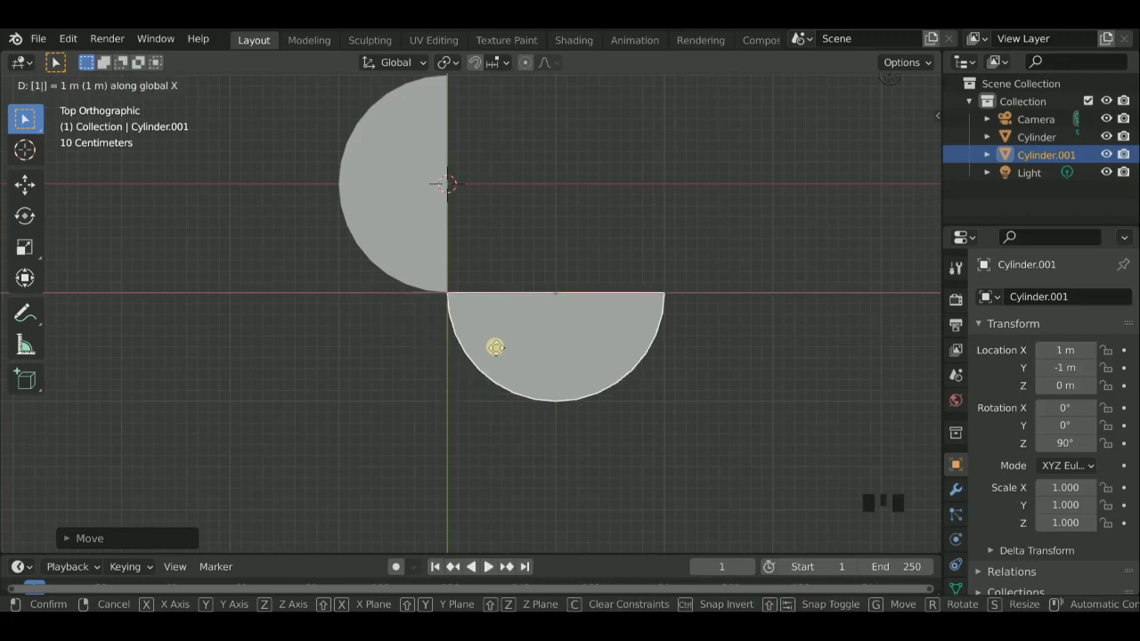
key(Return)
Check how the two half cylinders meet, then add a cube mesh in the top view
scroll(504, 353, up, 2)
middle_drag(413, 387, 560, 369)
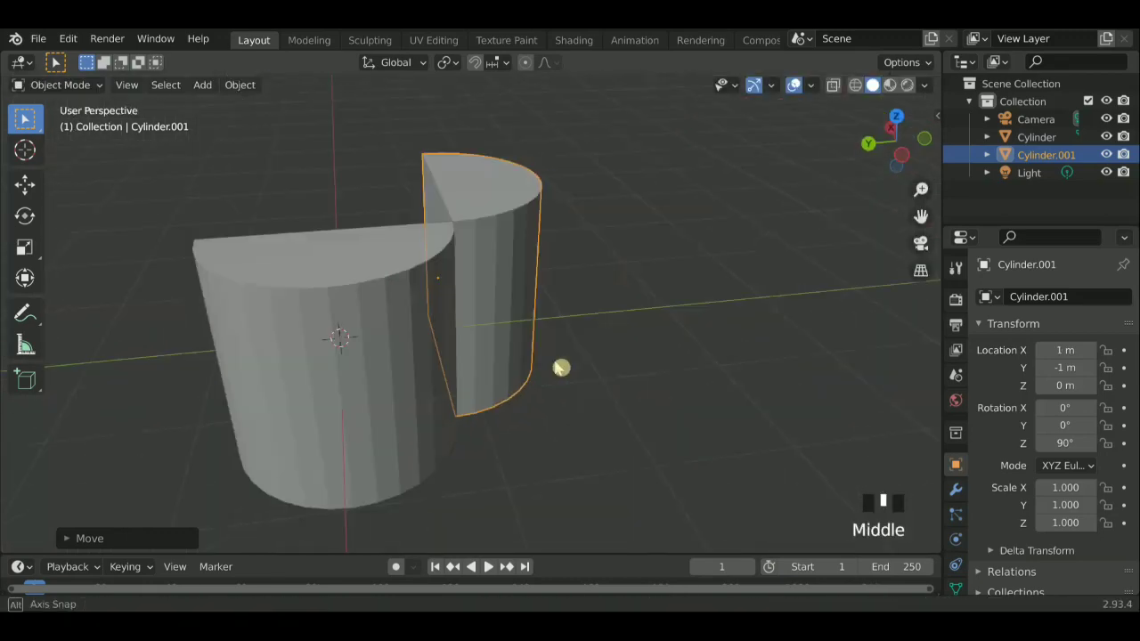
scroll(407, 382, down, 2)
scroll(557, 294, up, 2)
middle_drag(557, 295, 561, 415)
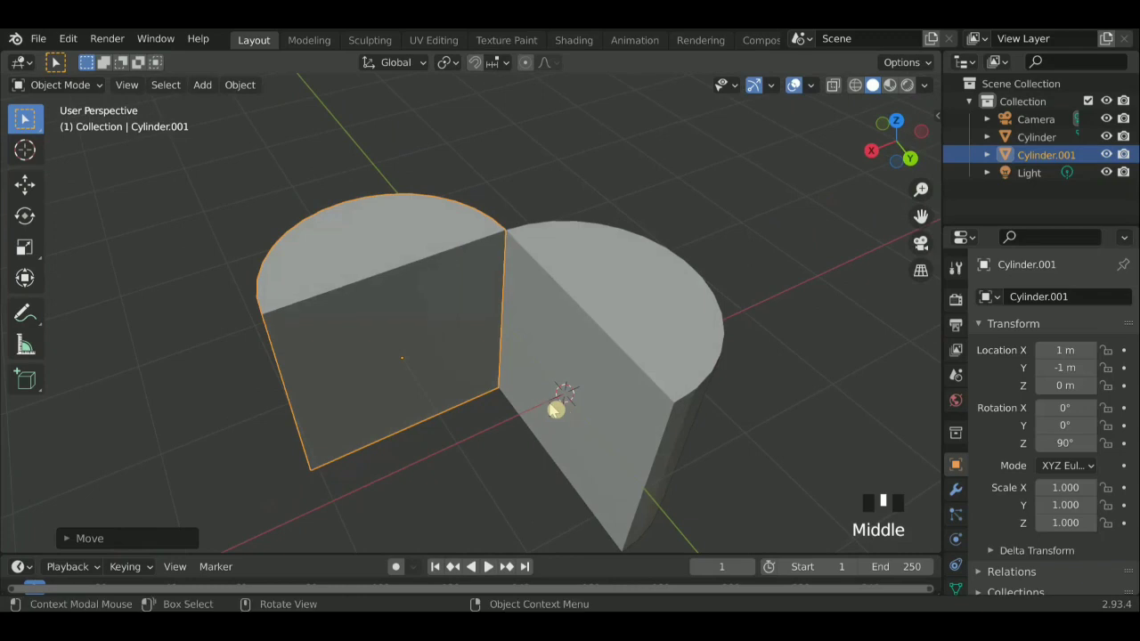
key(grave)
click(545, 299)
scroll(558, 272, down, 3)
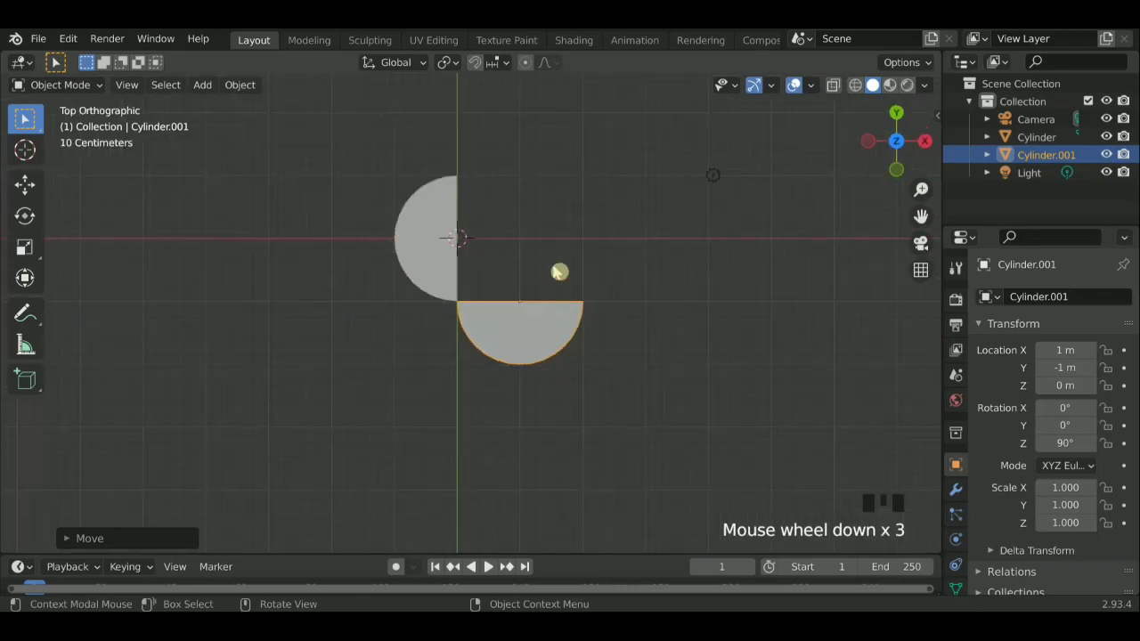
key(shift+a)
mouse_move(535, 255)
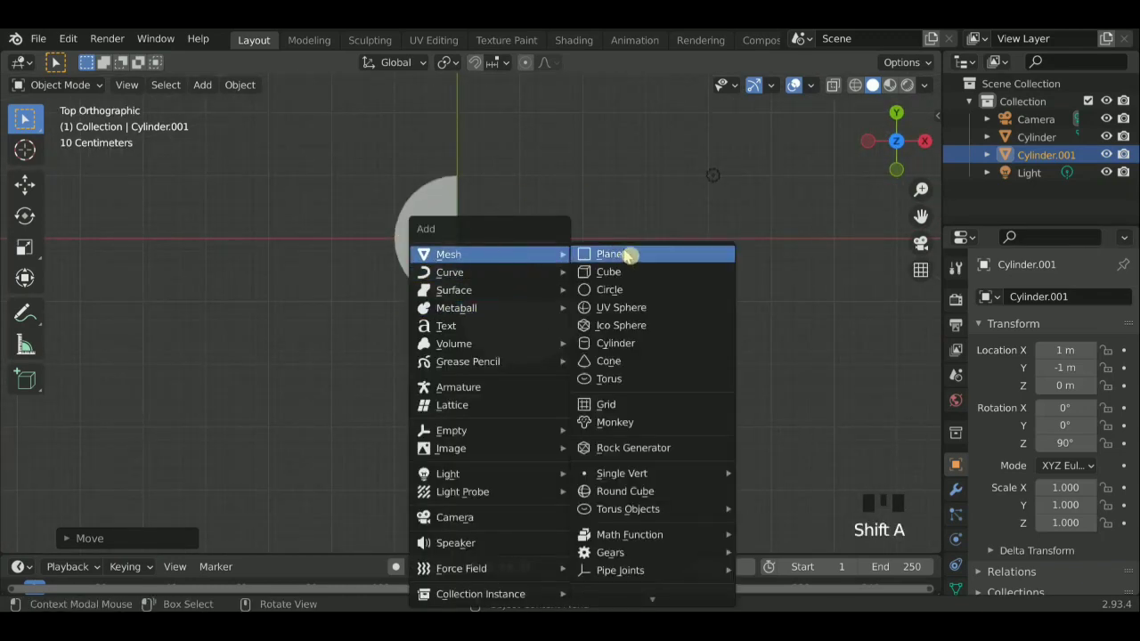
click(630, 273)
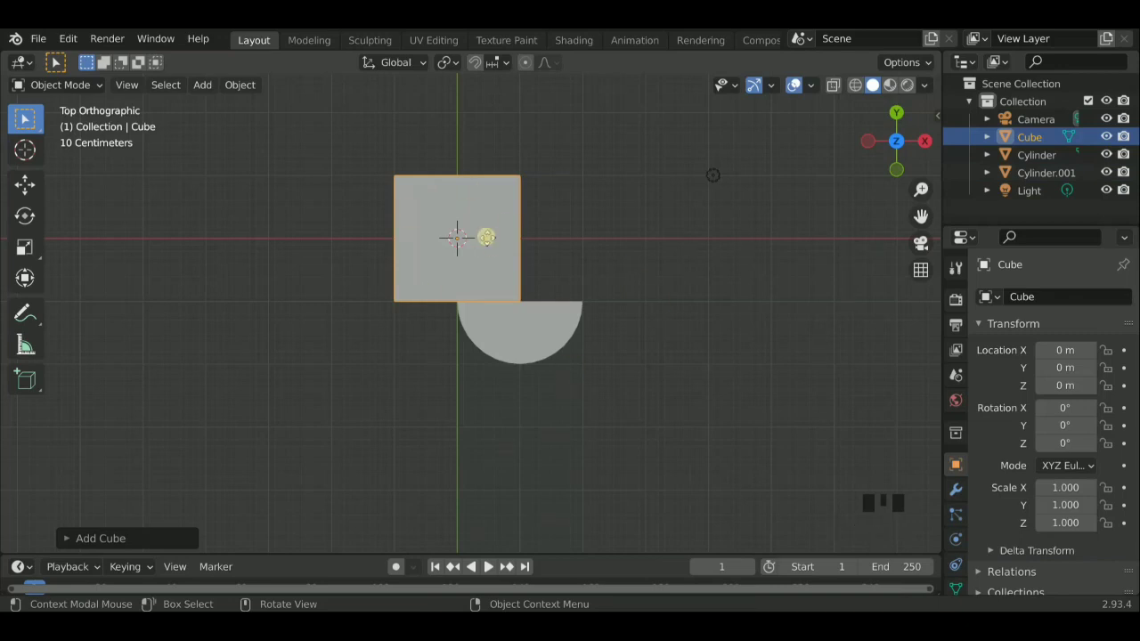
Move the cube 1 m along the X axis so it fits against both half cylinders
key(g)
key(x)
key(1)
key(Return)
scroll(532, 313, down, 2)
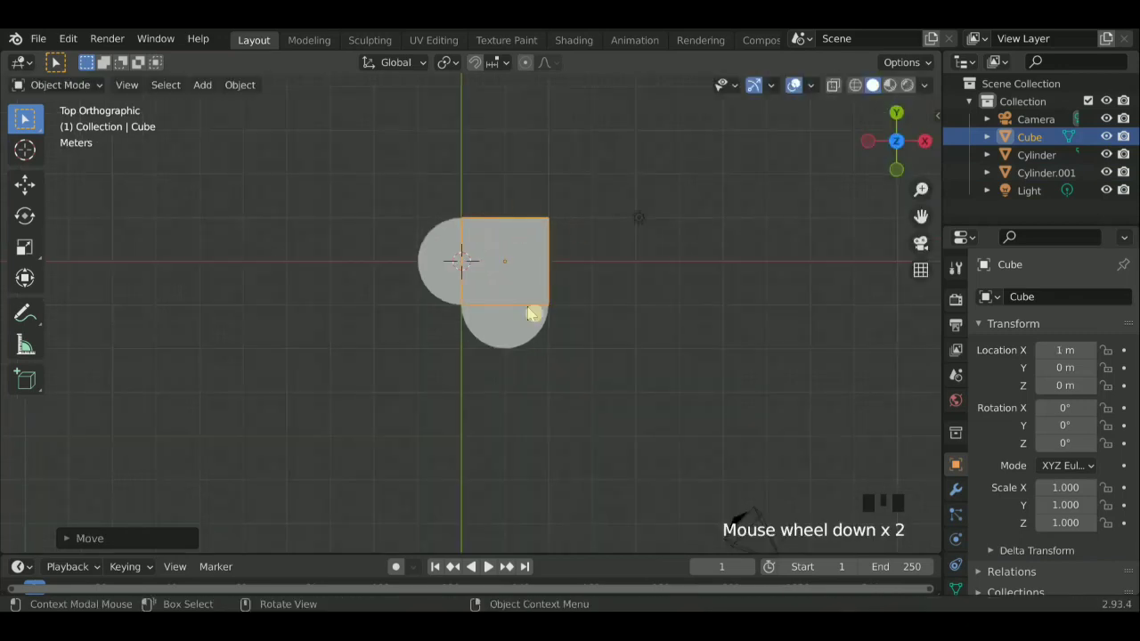
Join the cube and the two half cylinders into a single heart-shaped object
scroll(445, 310, up, 1)
middle_drag(422, 313, 352, 328)
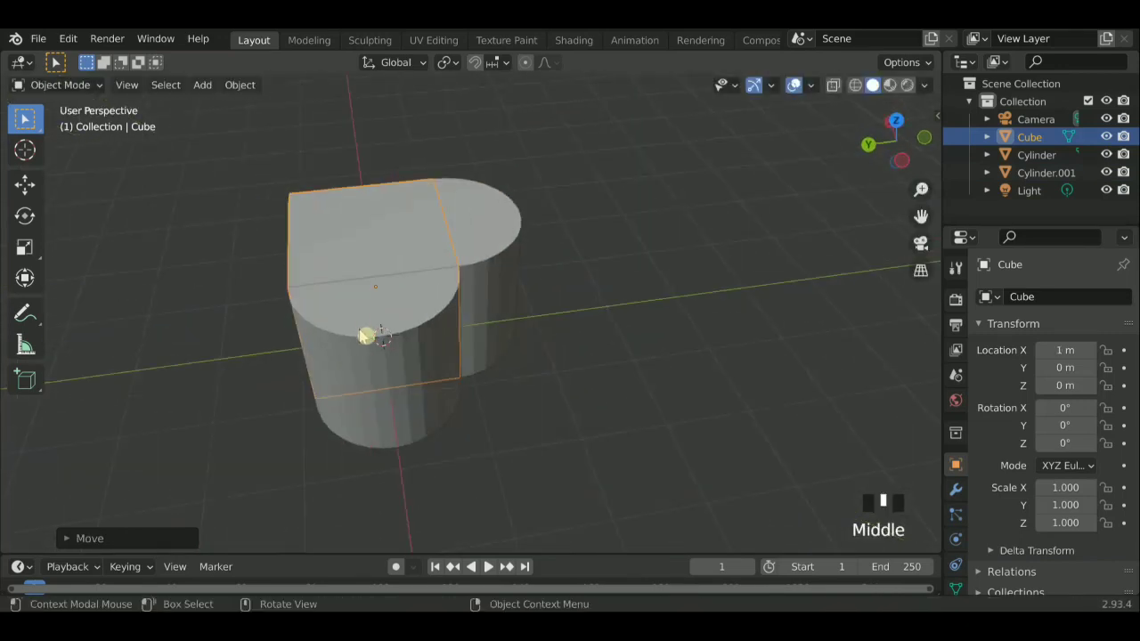
shift+click(376, 330)
shift+click(478, 234)
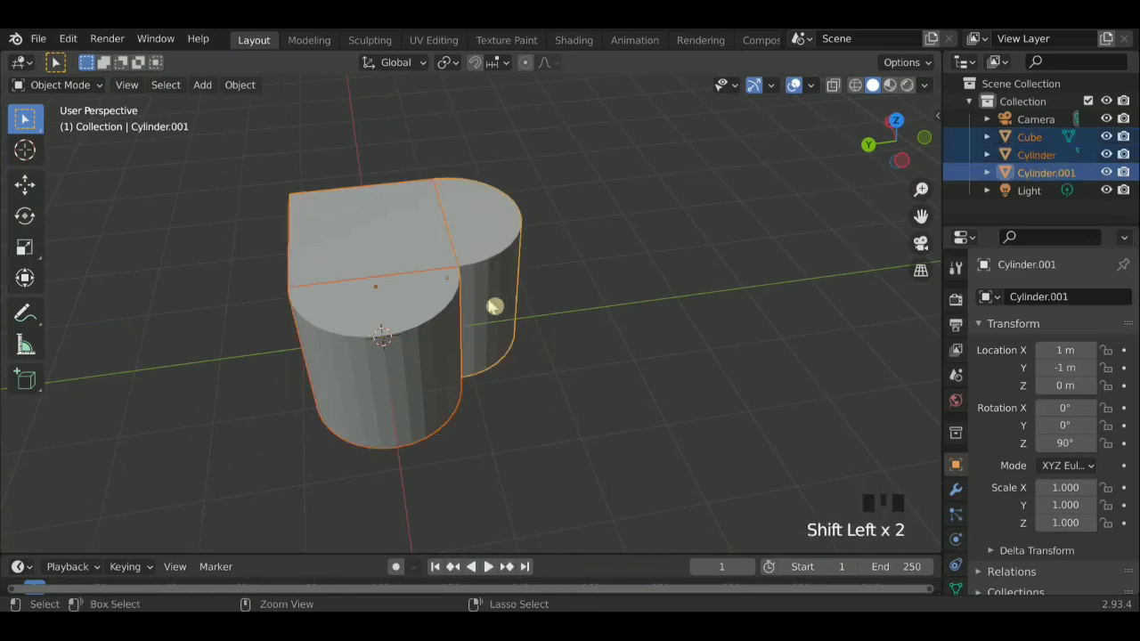
key(ctrl+j)
Apply smooth shading to the joined heart
scroll(493, 305, down, 1)
scroll(483, 308, up, 3)
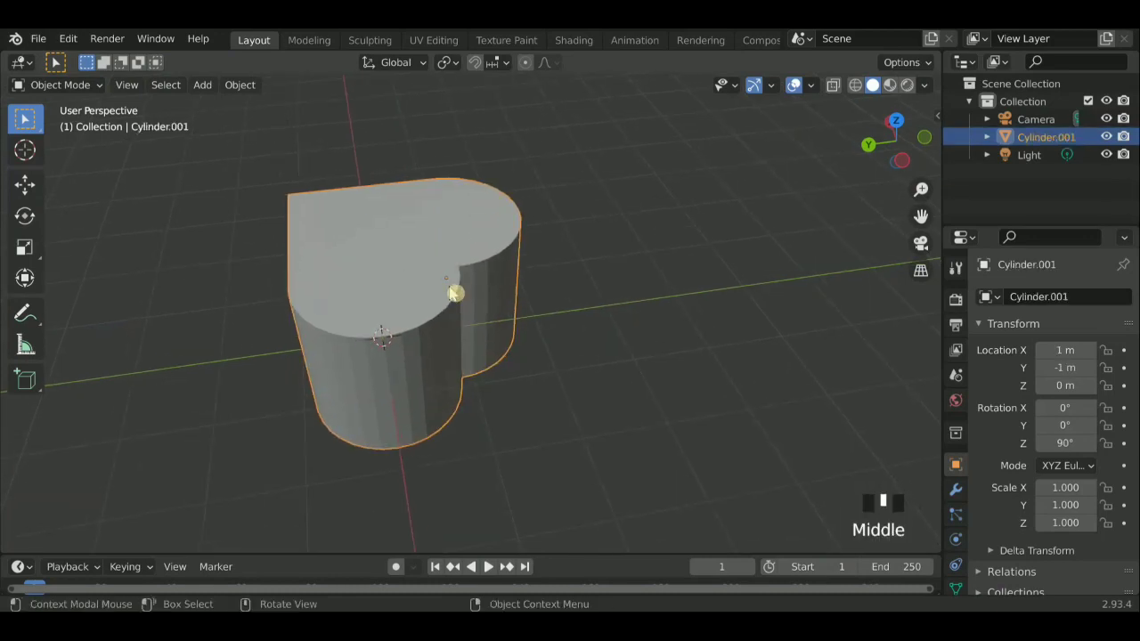
middle_drag(503, 258, 377, 264)
scroll(377, 264, down, 2)
right_click(377, 264)
click(376, 267)
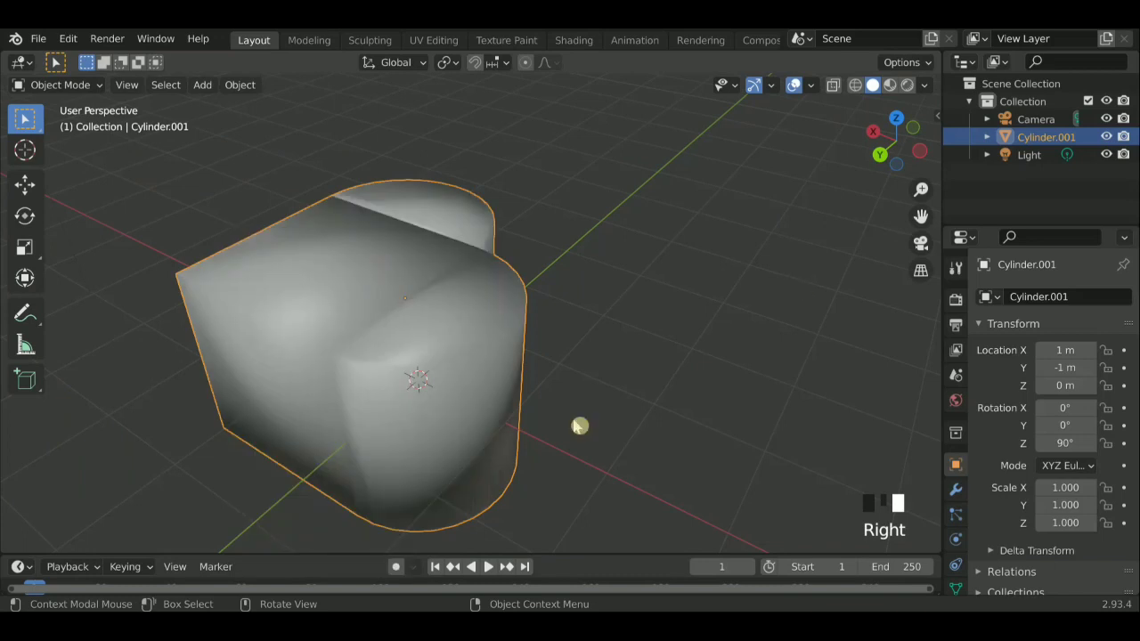
Enable Auto Smooth at 30° in the heart's mesh normals settings
click(956, 588)
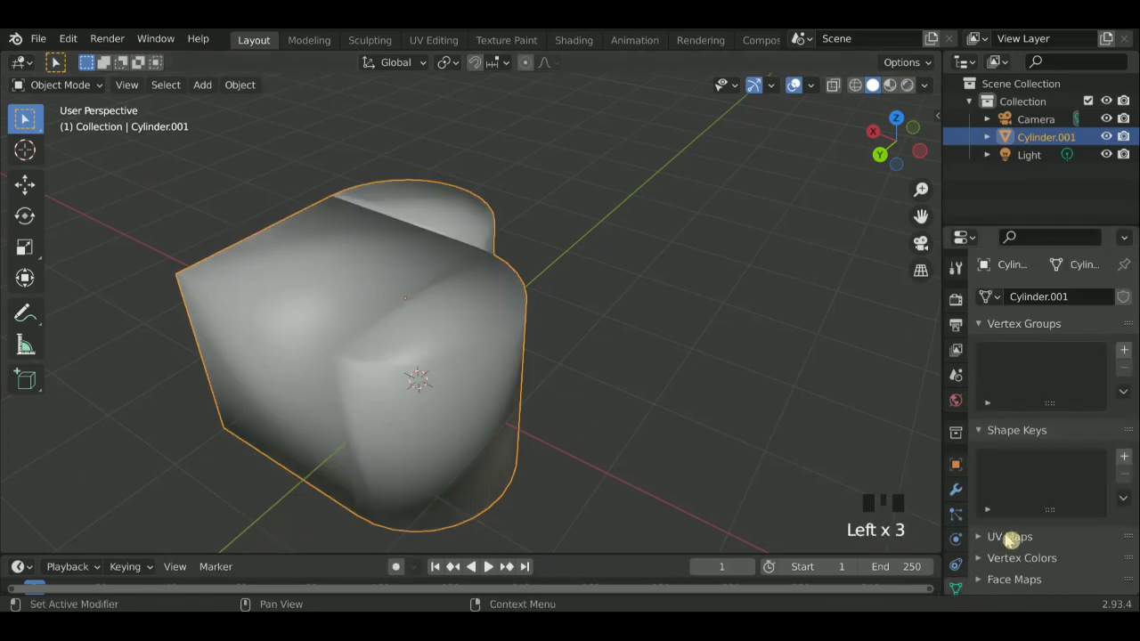
scroll(1009, 541, down, 5)
click(1007, 500)
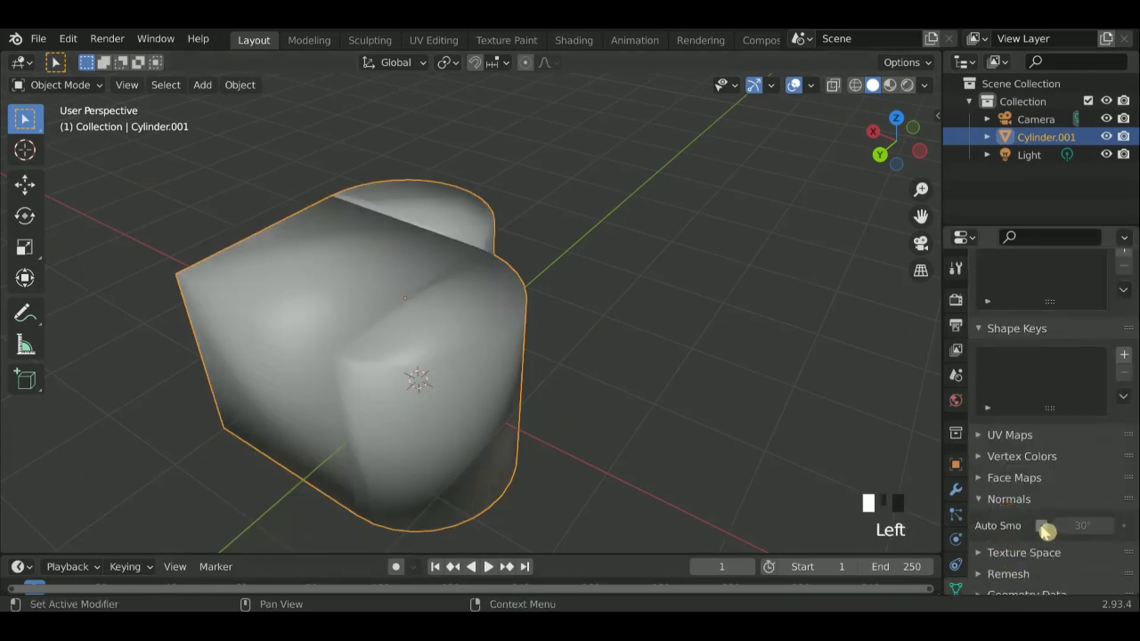
click(1041, 526)
Examine the heart's shape and shading from several angles
scroll(513, 275, down, 1)
scroll(611, 265, up, 2)
middle_drag(611, 265, 703, 300)
scroll(682, 330, down, 4)
scroll(437, 279, up, 2)
scroll(525, 268, down, 2)
middle_drag(437, 279, 582, 253)
scroll(615, 240, up, 2)
middle_drag(614, 366, 613, 280)
scroll(614, 279, down, 2)
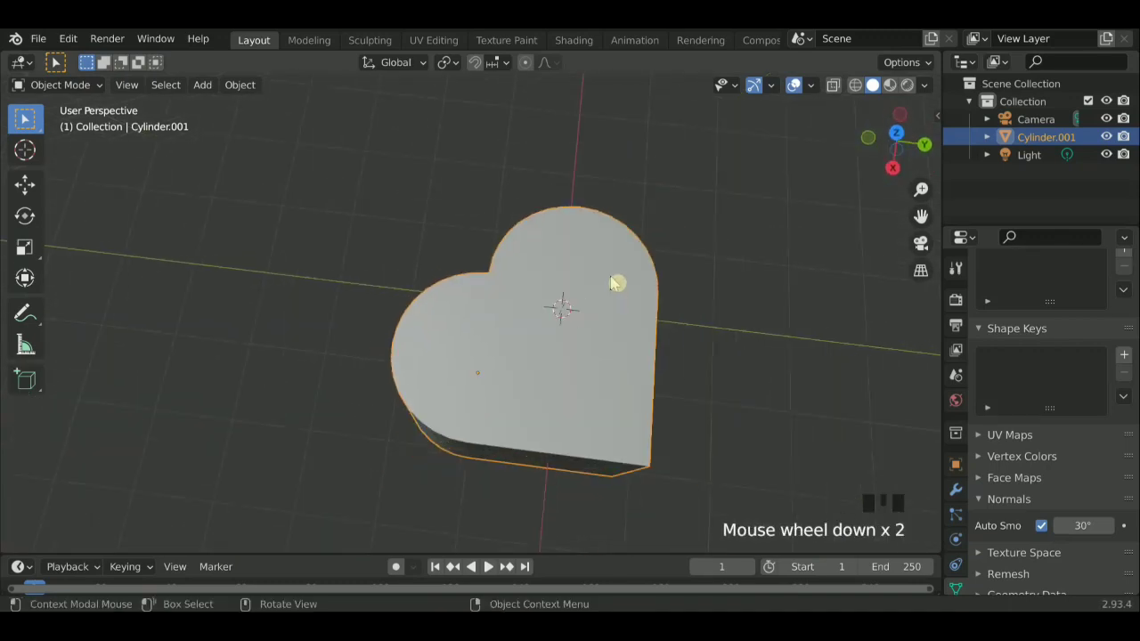
scroll(610, 289, down, 1)
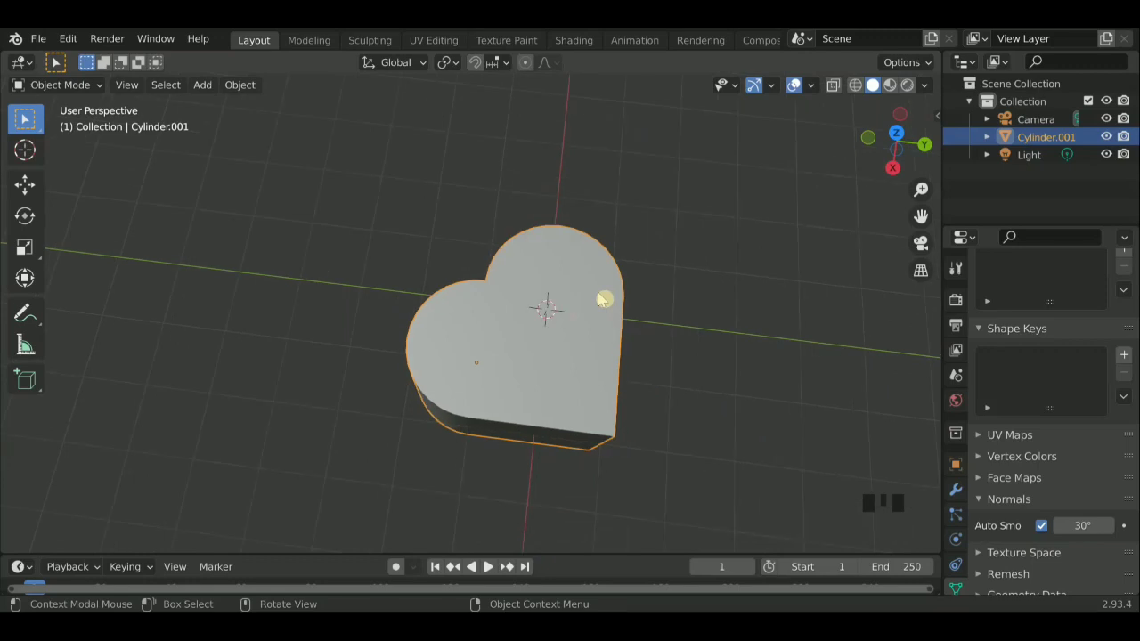
Set the heart's origin to its center of mass based on surface
right_click(602, 300)
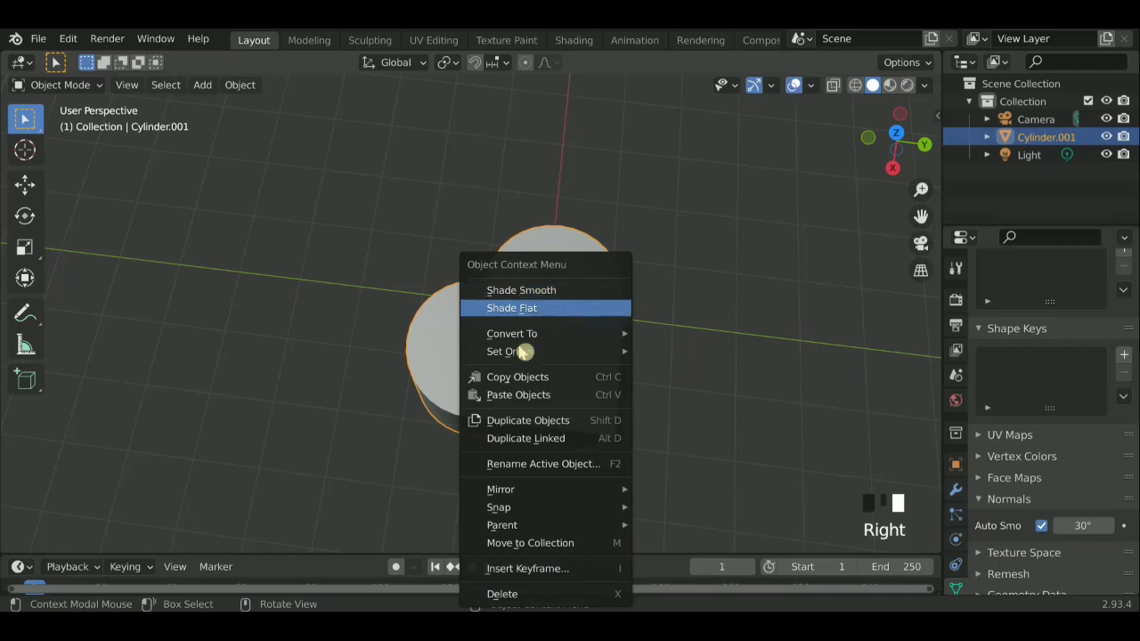
mouse_move(504, 353)
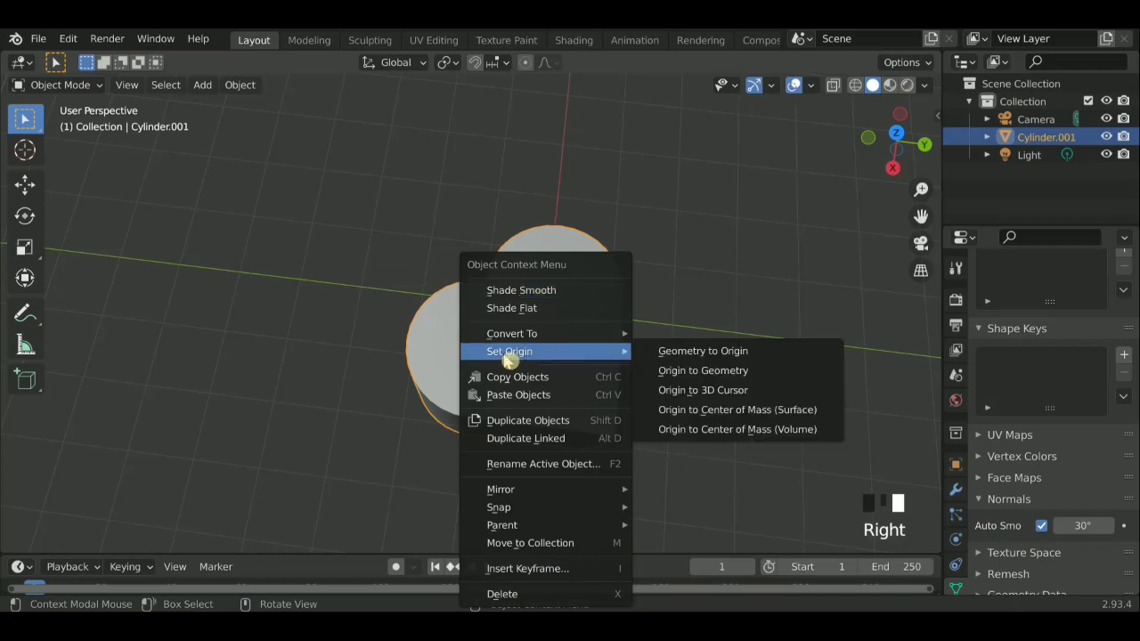
click(686, 407)
scroll(556, 401, up, 3)
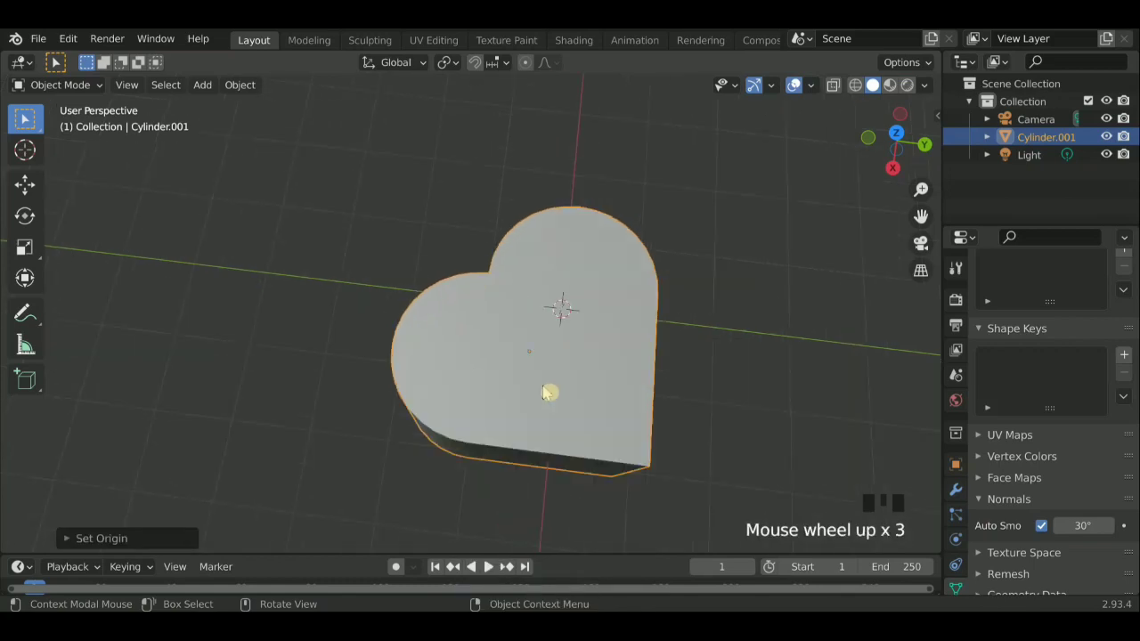
Flatten the heart by scaling it to about 0.28 along the Z axis
middle_drag(553, 395, 511, 383)
scroll(649, 527, up, 2)
middle_drag(651, 527, 685, 379)
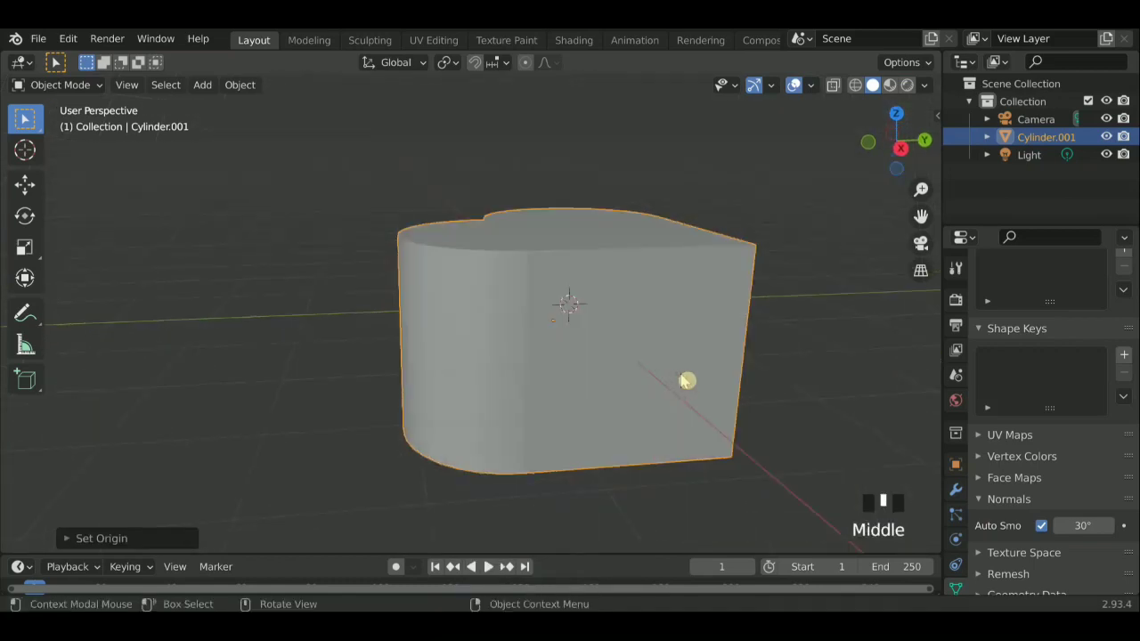
scroll(775, 338, down, 1)
key(s)
key(z)
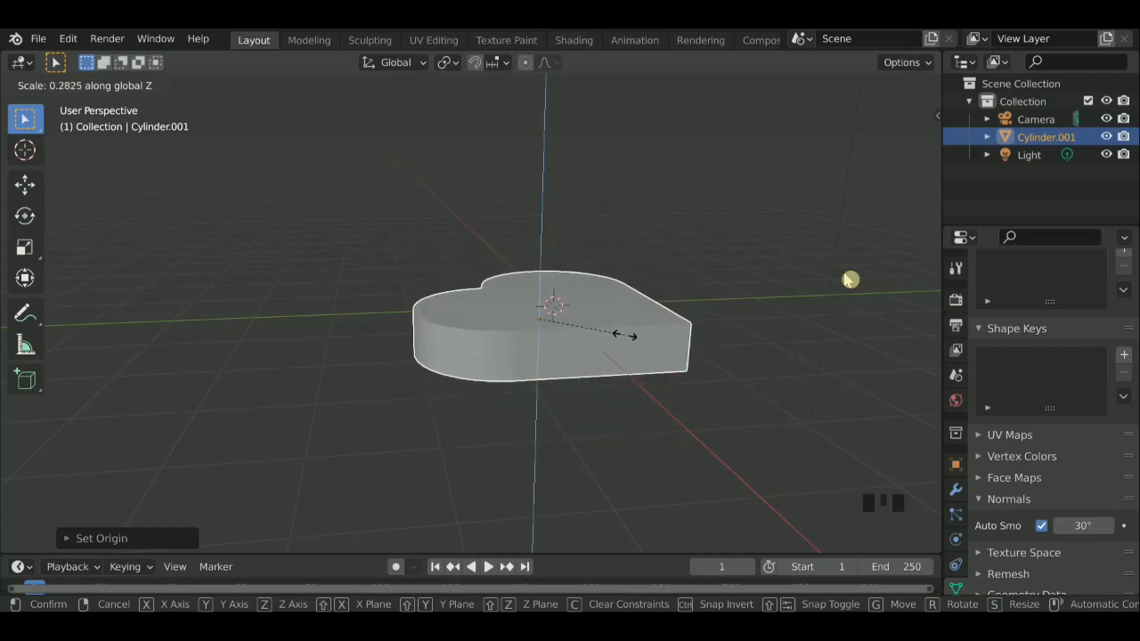
click(849, 279)
Inspect the flattened heart's edges in wireframe shading, and return the viewport to solid shading
scroll(606, 336, down, 1)
middle_drag(606, 335, 618, 356)
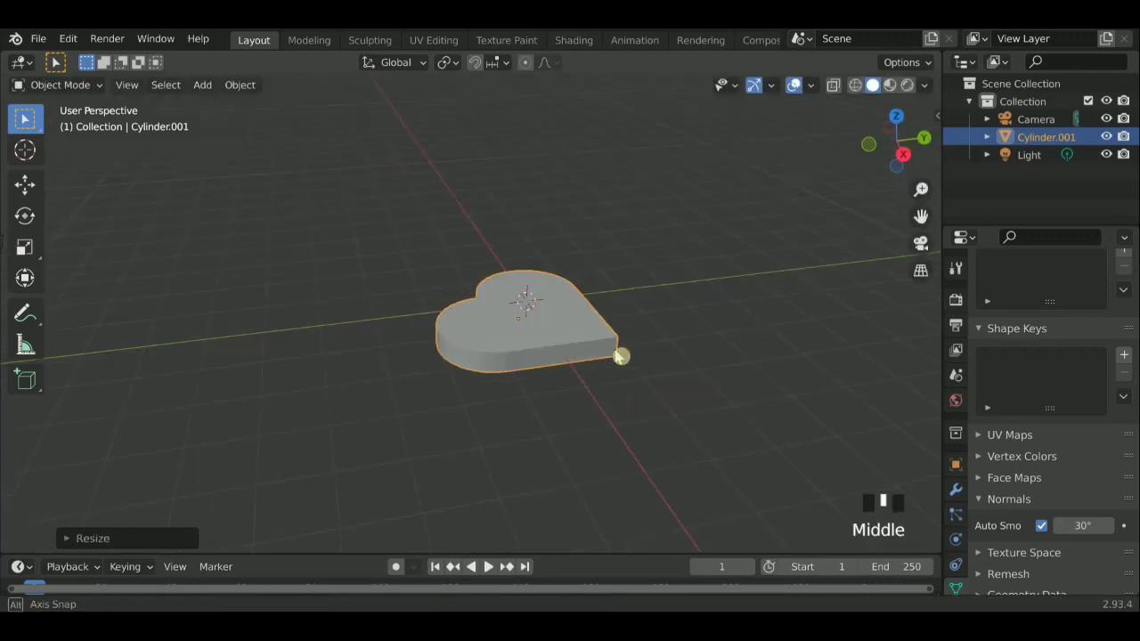
scroll(633, 315, up, 2)
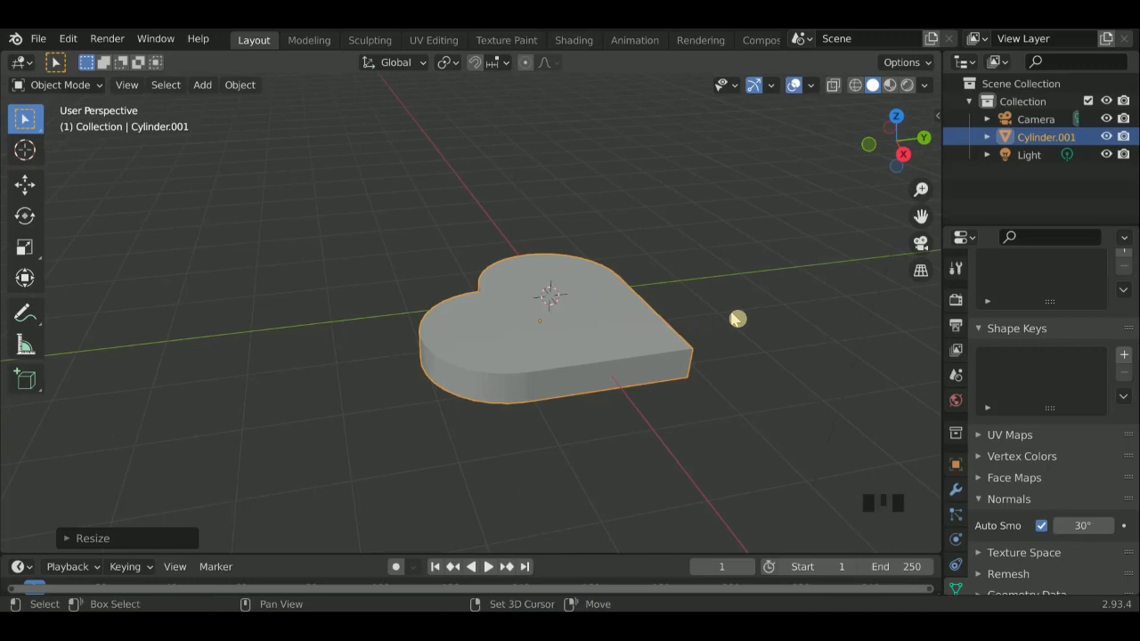
key(shift+z)
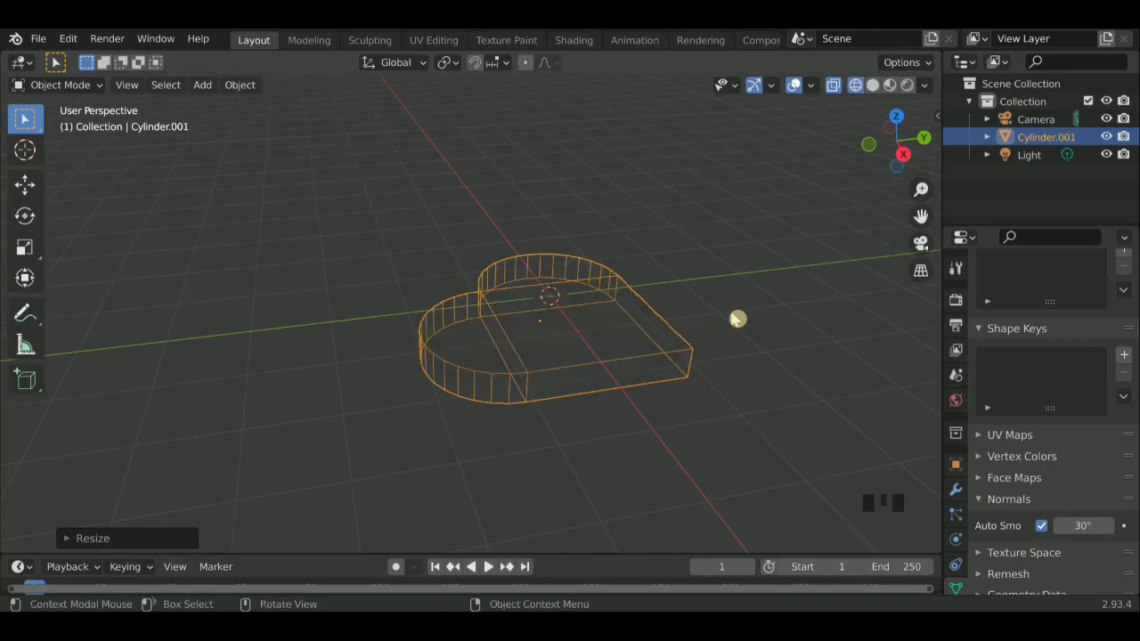
scroll(760, 317, up, 2)
middle_drag(702, 315, 793, 317)
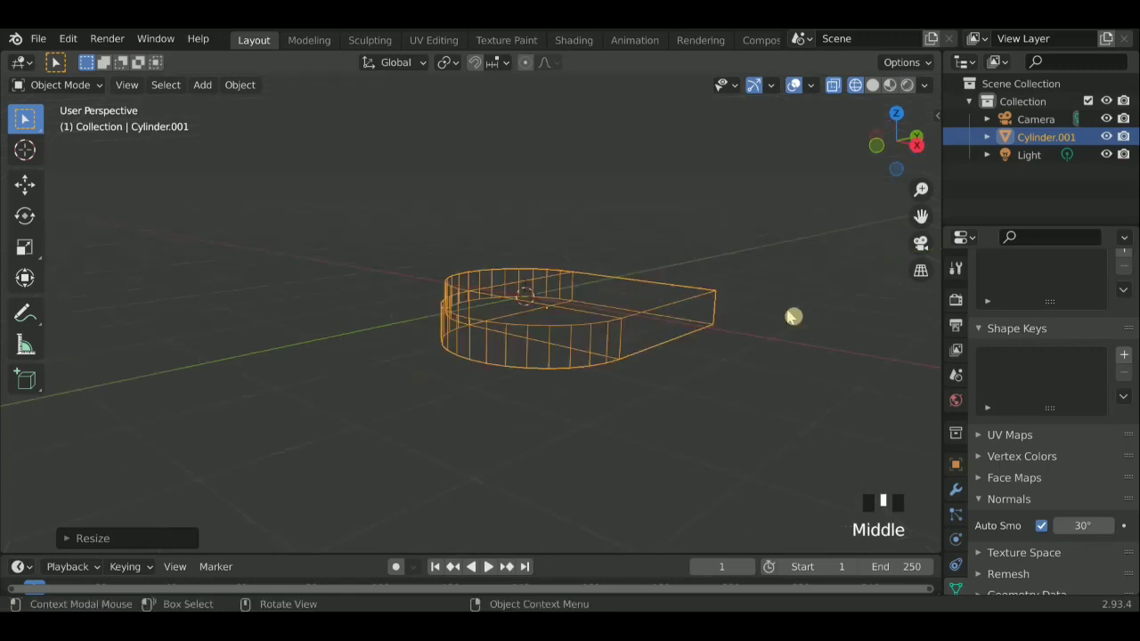
click(873, 86)
scroll(697, 187, up, 2)
middle_drag(698, 187, 696, 203)
scroll(695, 201, down, 4)
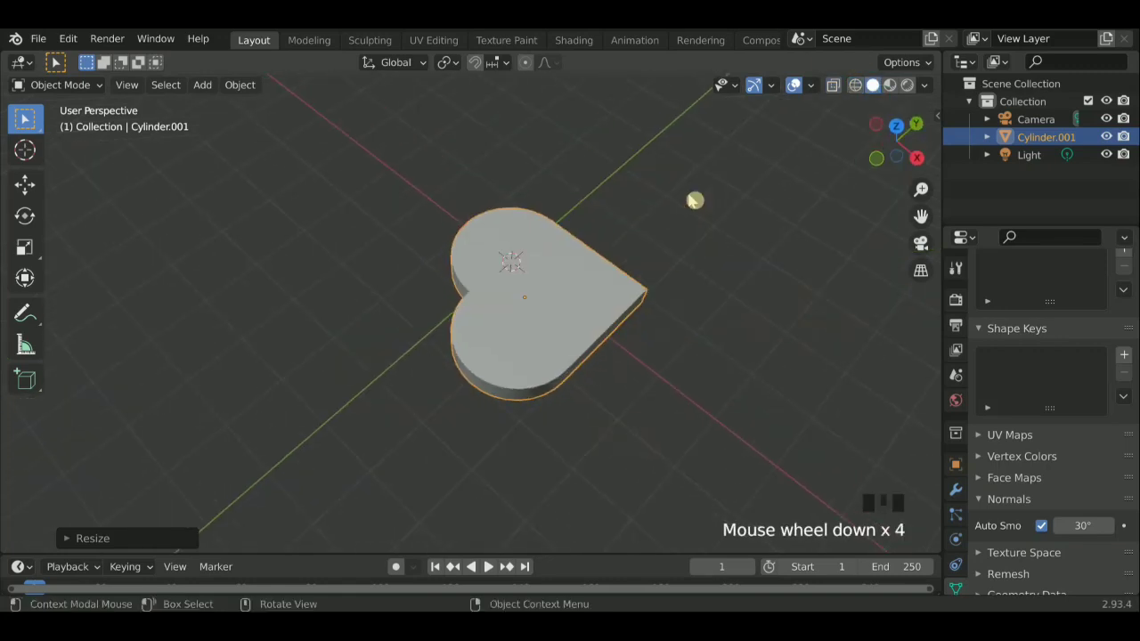
Move the heart 4 m along the Y axis, away from the world origin
scroll(694, 200, up, 1)
scroll(695, 200, down, 3)
key(g)
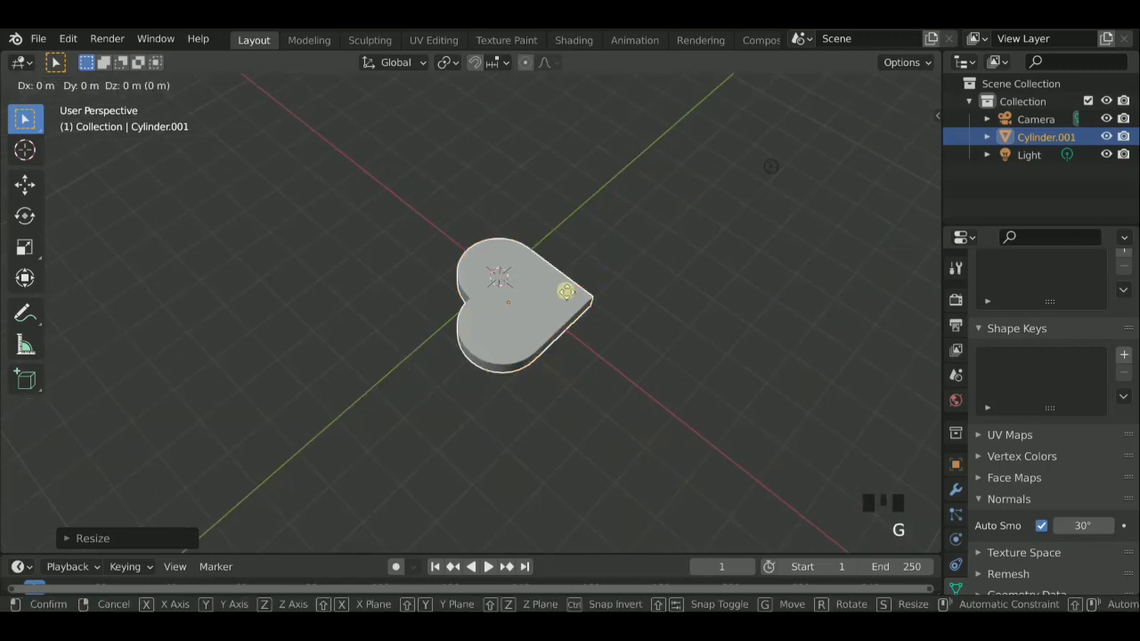
key(y)
key(4)
click(572, 299)
scroll(542, 214, down, 2)
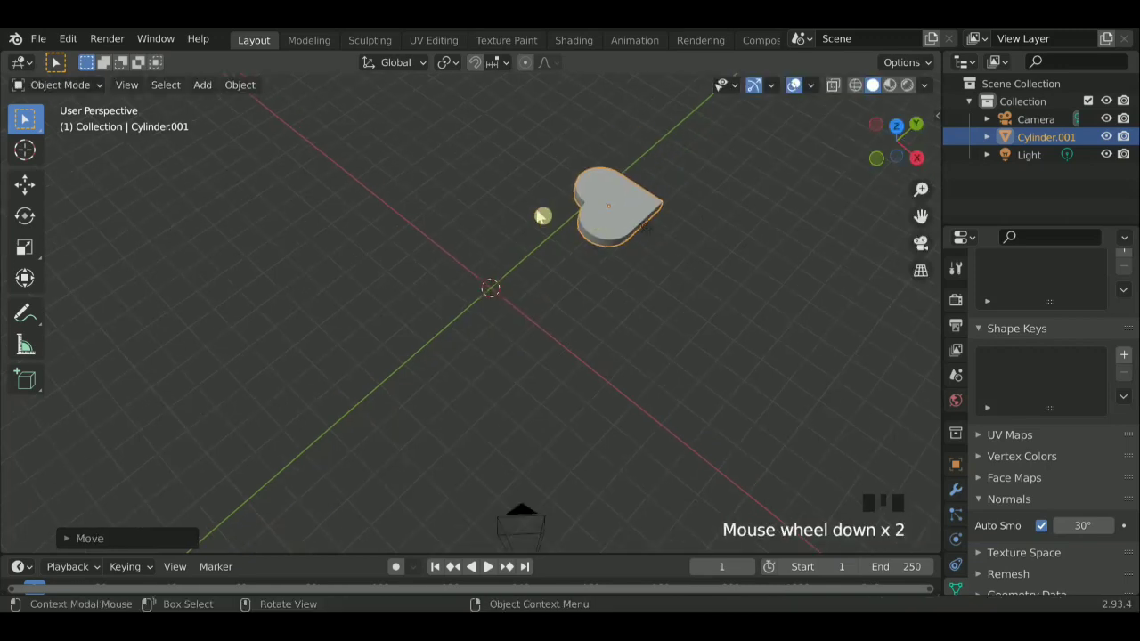
Deselect the heart and add a new cube mesh at the world origin
middle_drag(542, 213, 535, 198)
scroll(532, 252, up, 2)
click(596, 396)
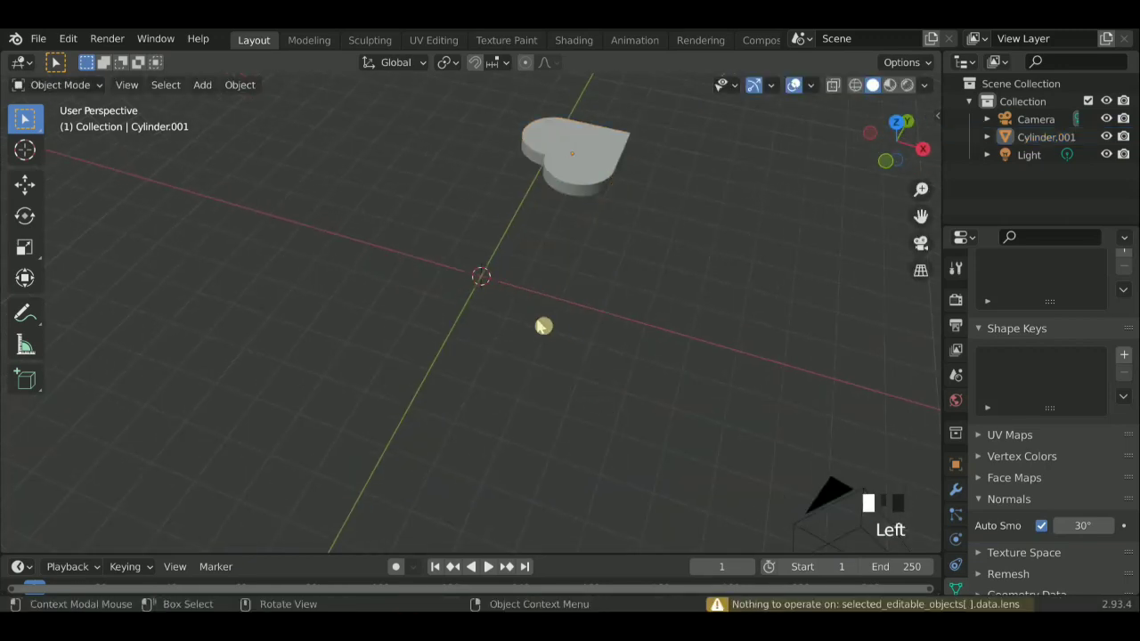
middle_drag(536, 295, 654, 236)
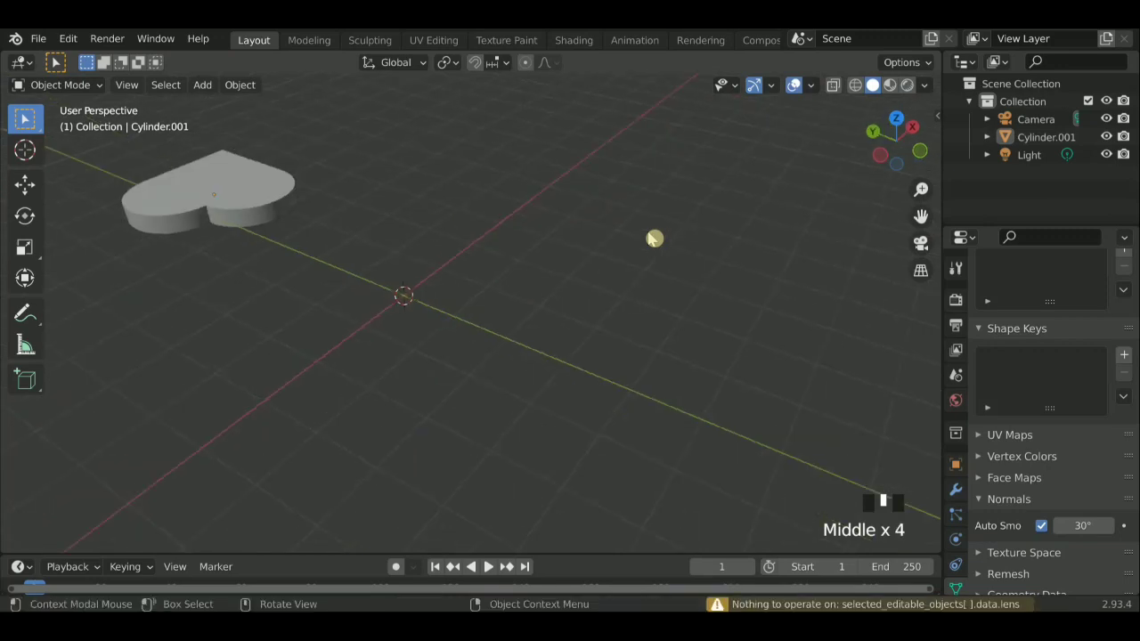
key(shift+a)
mouse_move(532, 256)
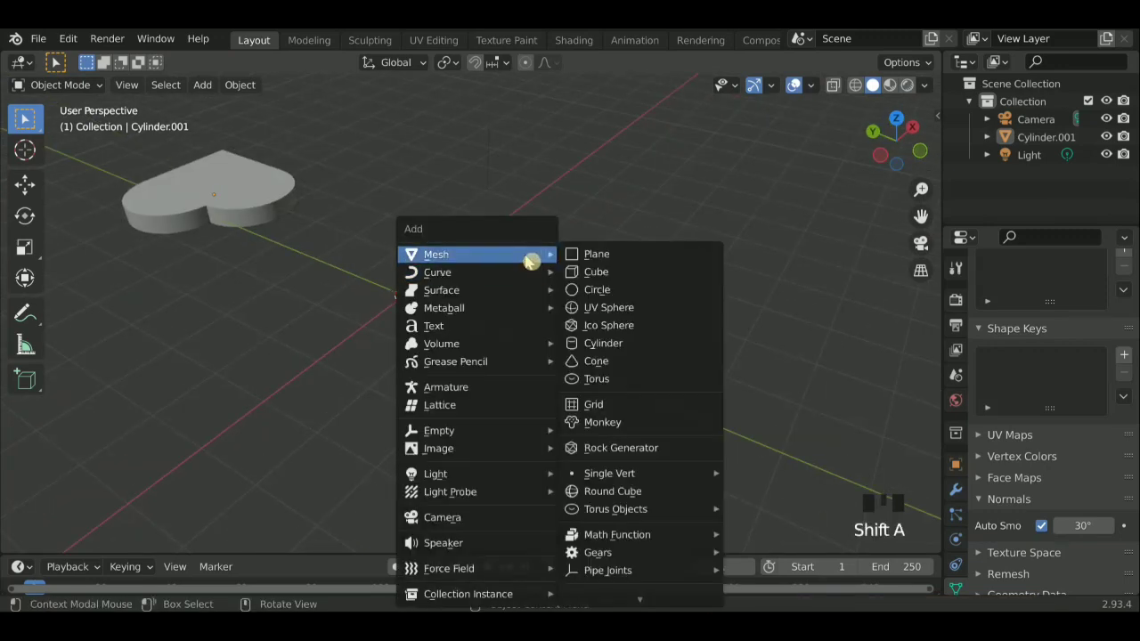
click(597, 276)
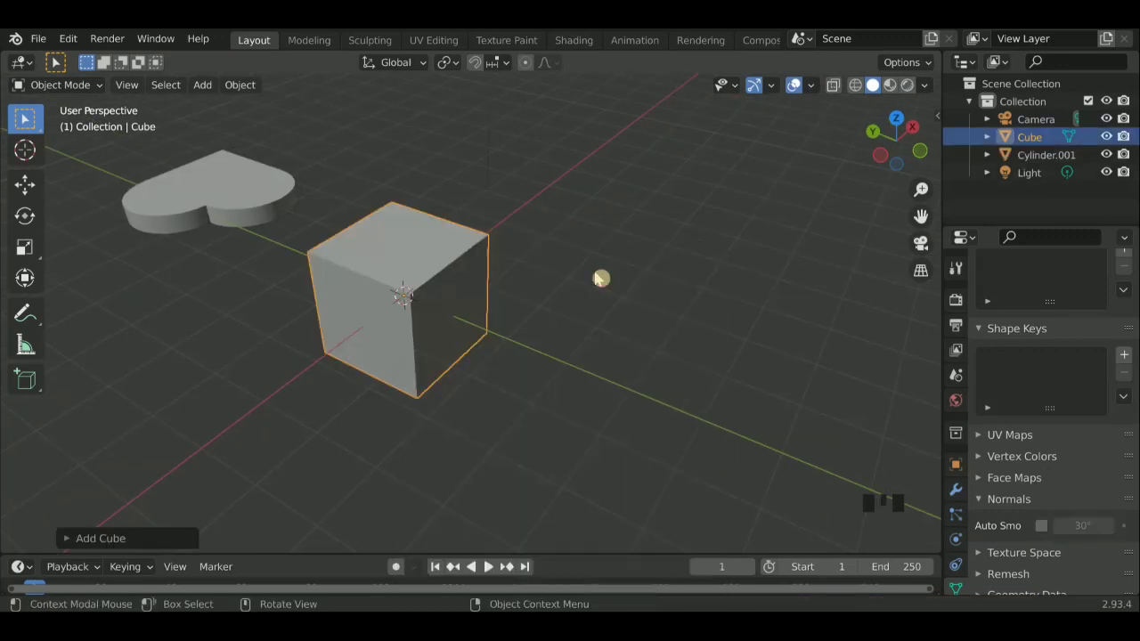
In Edit Mode with face selection, move the new cube's negative X side face outward along the X axis
scroll(541, 319, up, 2)
mouse_move(599, 283)
middle_down()
mouse_move(542, 280)
mouse_move(526, 303)
mouse_move(601, 273)
middle_up()
key(Tab)
click(432, 350)
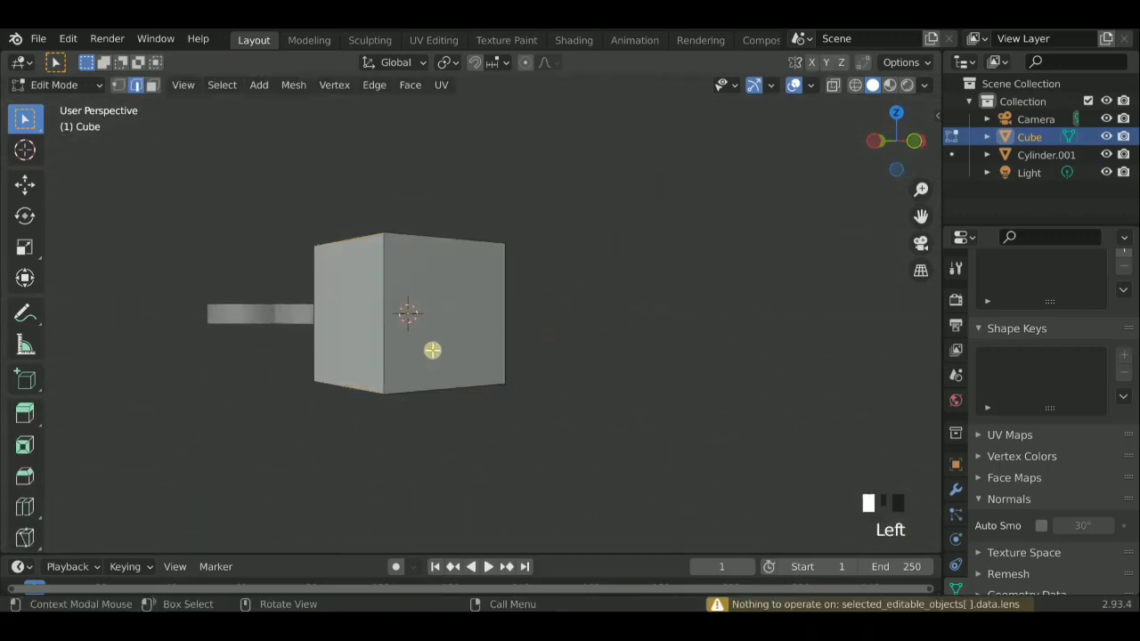
key(3)
shift+click(346, 333)
middle_drag(539, 266, 570, 300)
scroll(570, 300, up, 1)
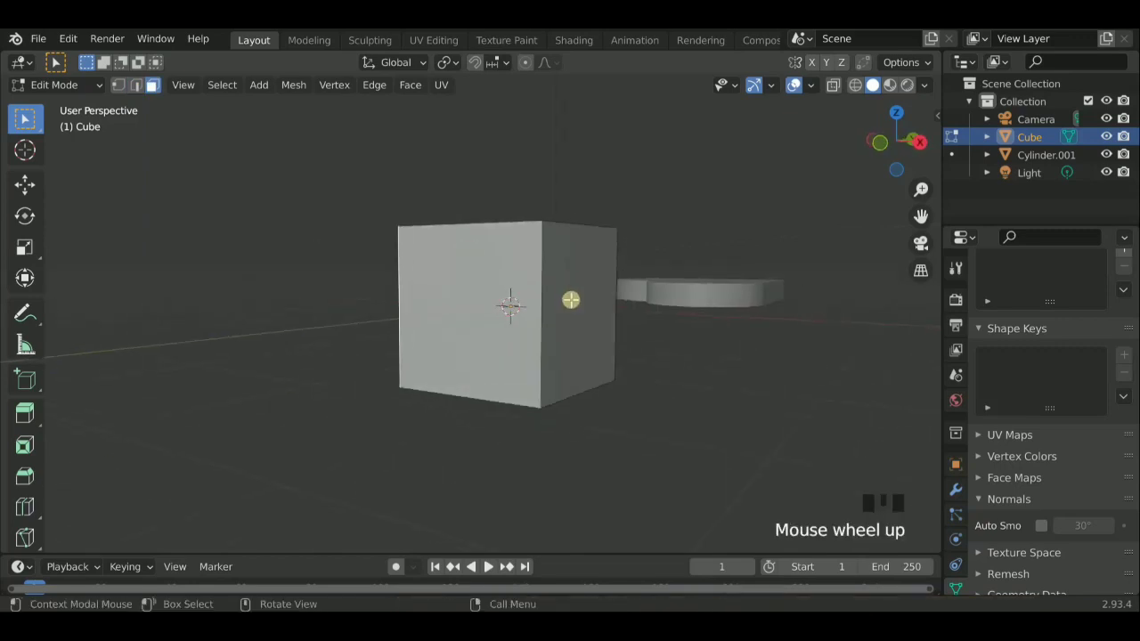
middle_drag(518, 333, 611, 328)
scroll(595, 328, down, 2)
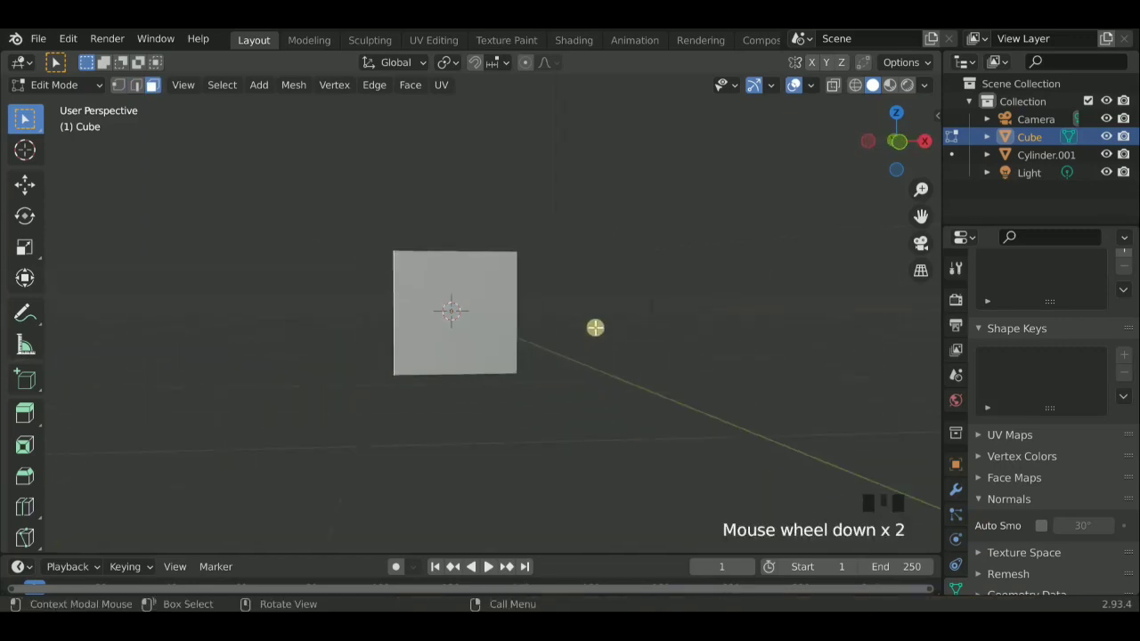
key(g)
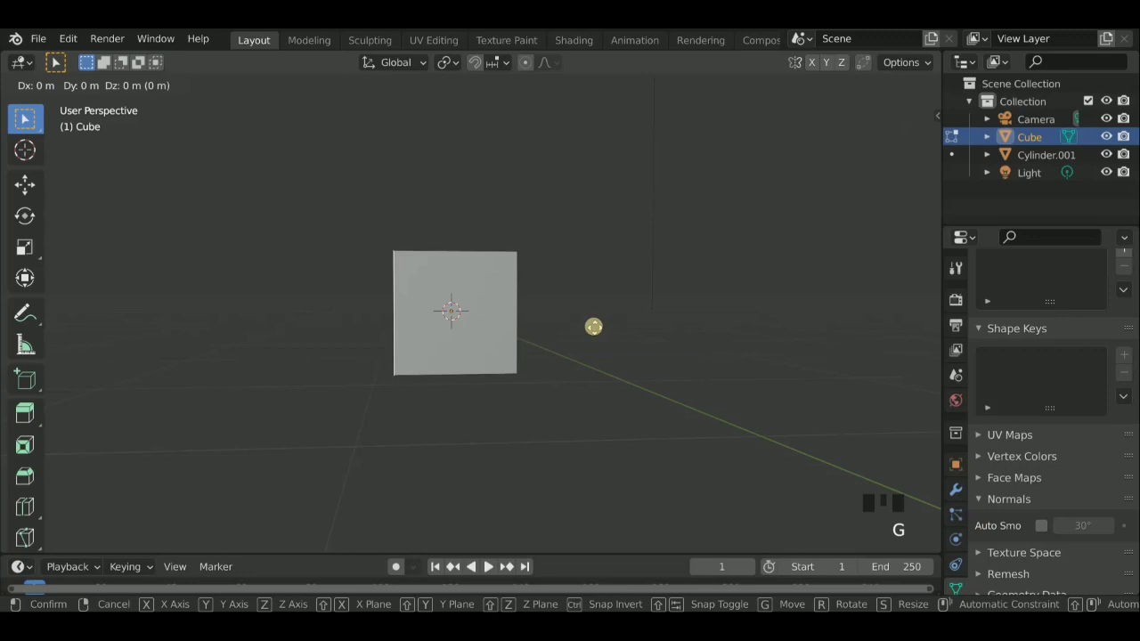
key(x)
click(533, 330)
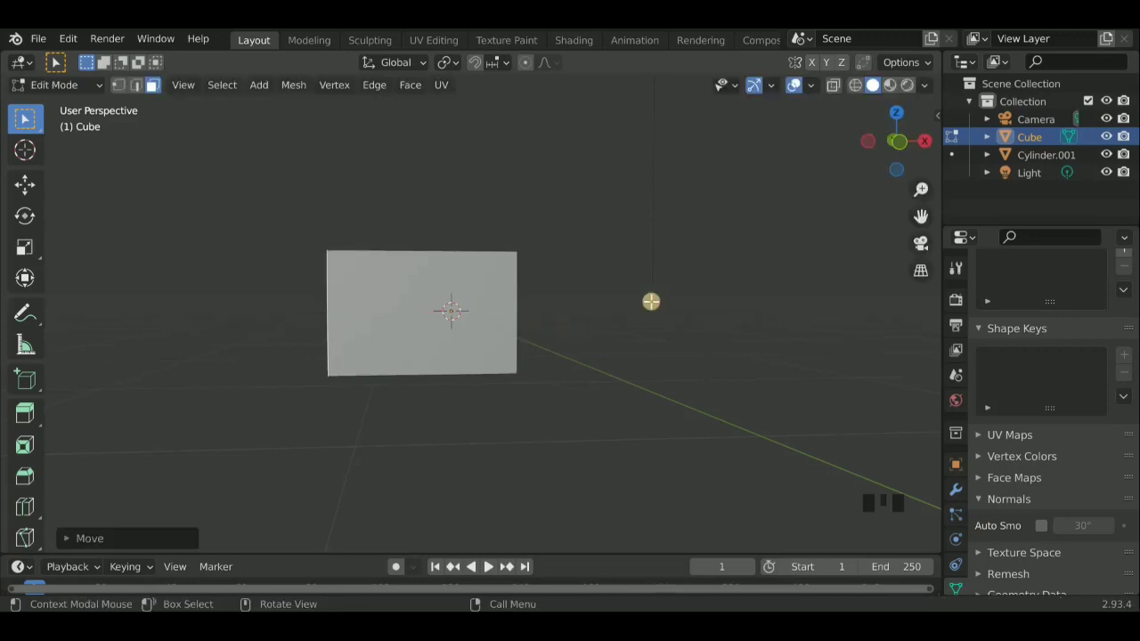
Move the cube's positive X side face outward about 1.7 m along the X axis
middle_click(648, 301)
middle_click(585, 304)
middle_drag(751, 292, 669, 300)
click(671, 300)
shift+click(526, 312)
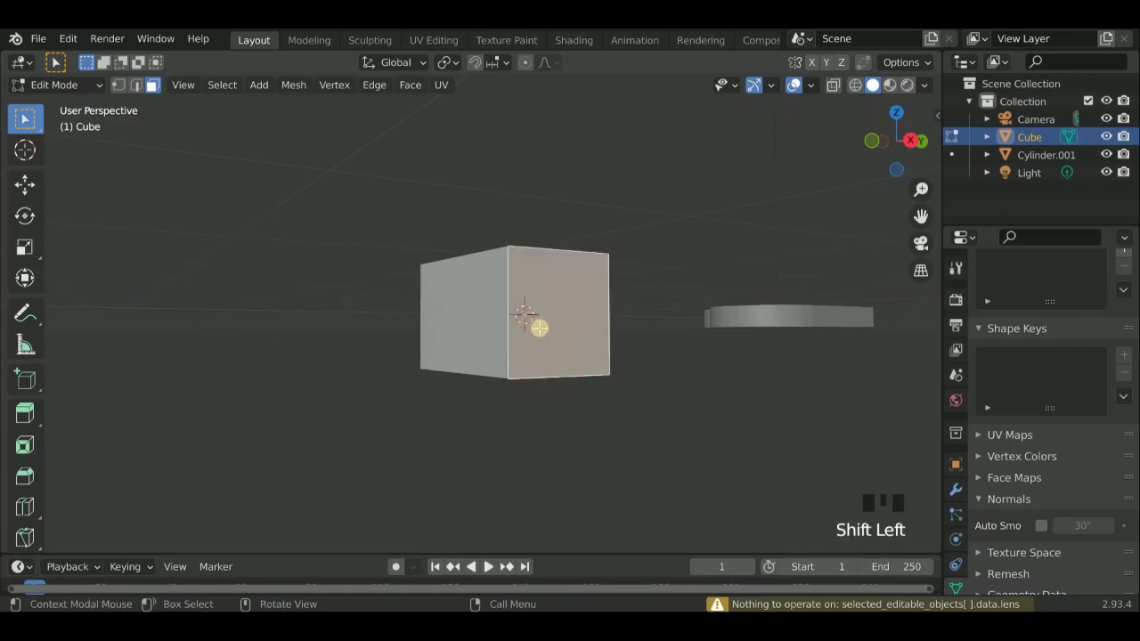
middle_drag(526, 311, 463, 310)
scroll(484, 315, down, 2)
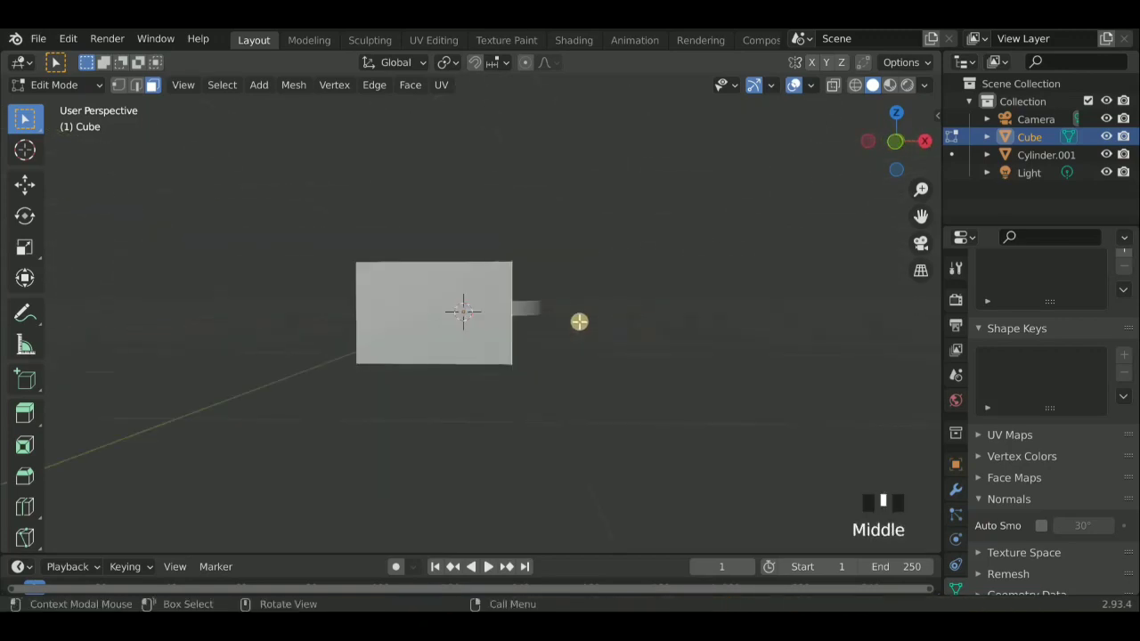
key(g)
key(x)
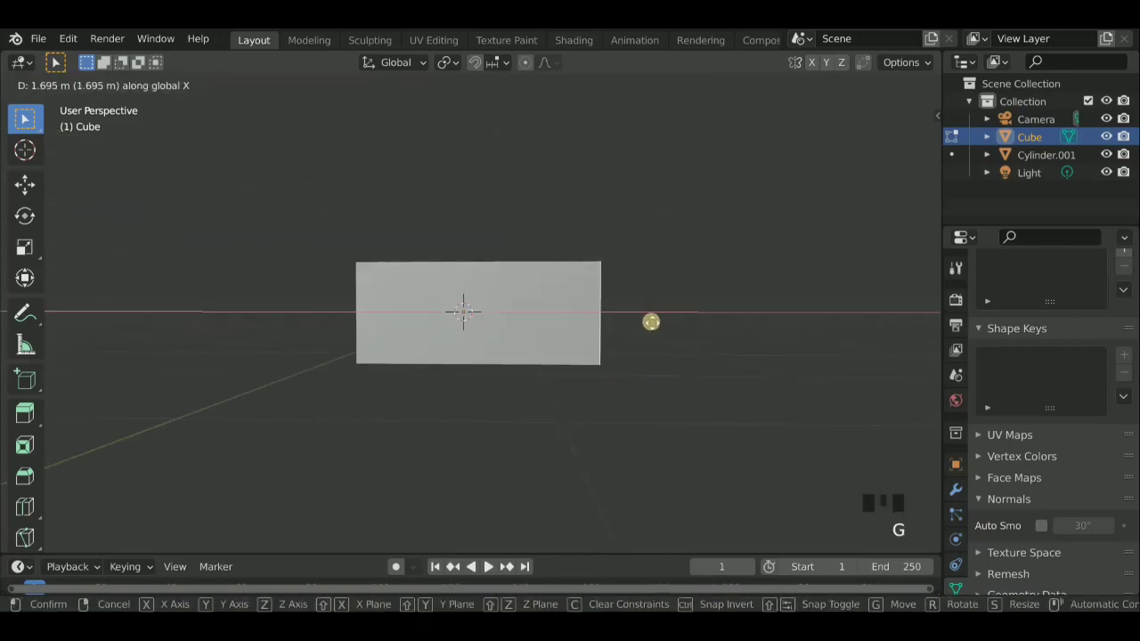
click(650, 325)
Select the box's upper face and raise it about 0.72 m along the Z axis
middle_drag(649, 325, 651, 375)
drag(726, 300, 719, 369)
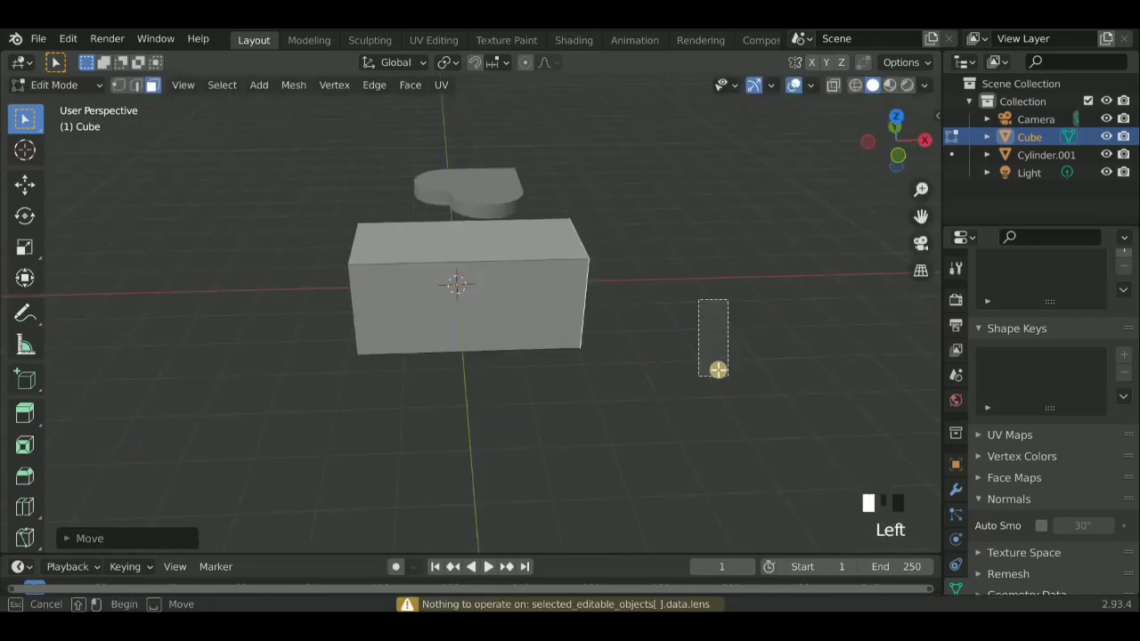
shift+click(527, 241)
middle_drag(526, 241, 659, 295)
scroll(621, 300, down, 2)
key(g)
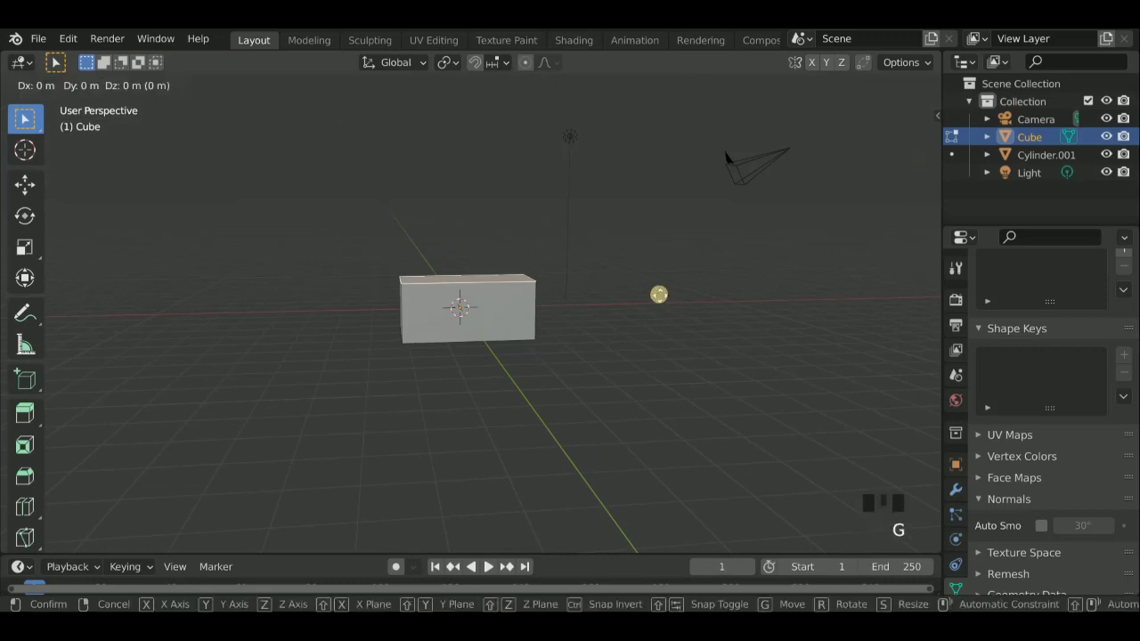
key(z)
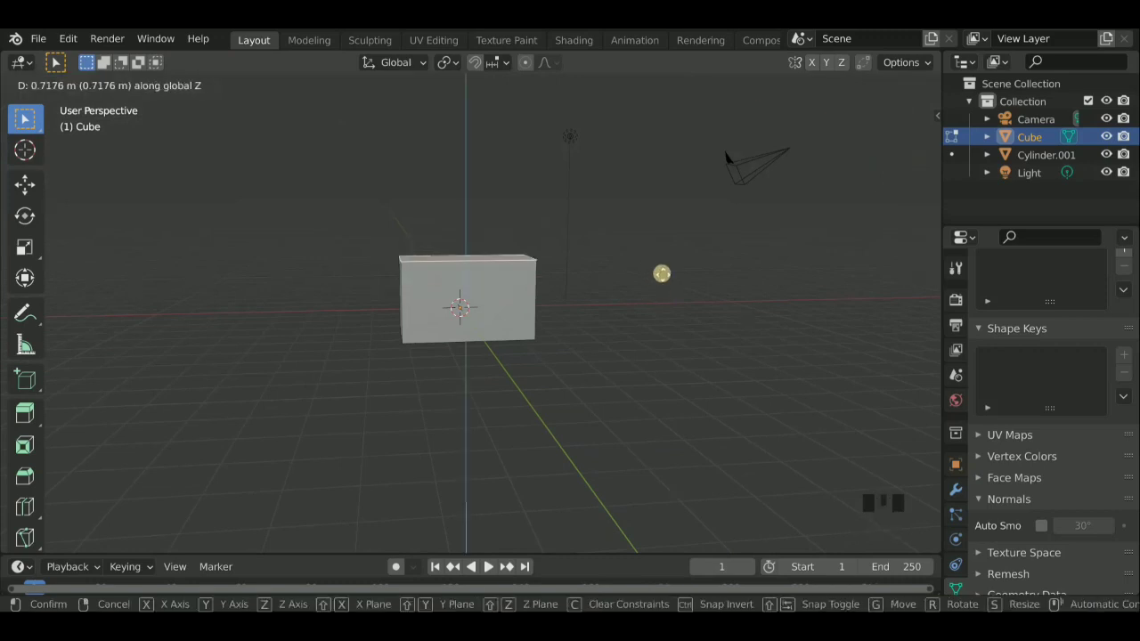
click(662, 275)
Select the top face and both X end faces, and scale them along the Y axis to less than half the box's depth
scroll(448, 333, up, 2)
middle_drag(448, 333, 733, 374)
shift+click(448, 407)
shift+click(424, 311)
scroll(603, 313, down, 4)
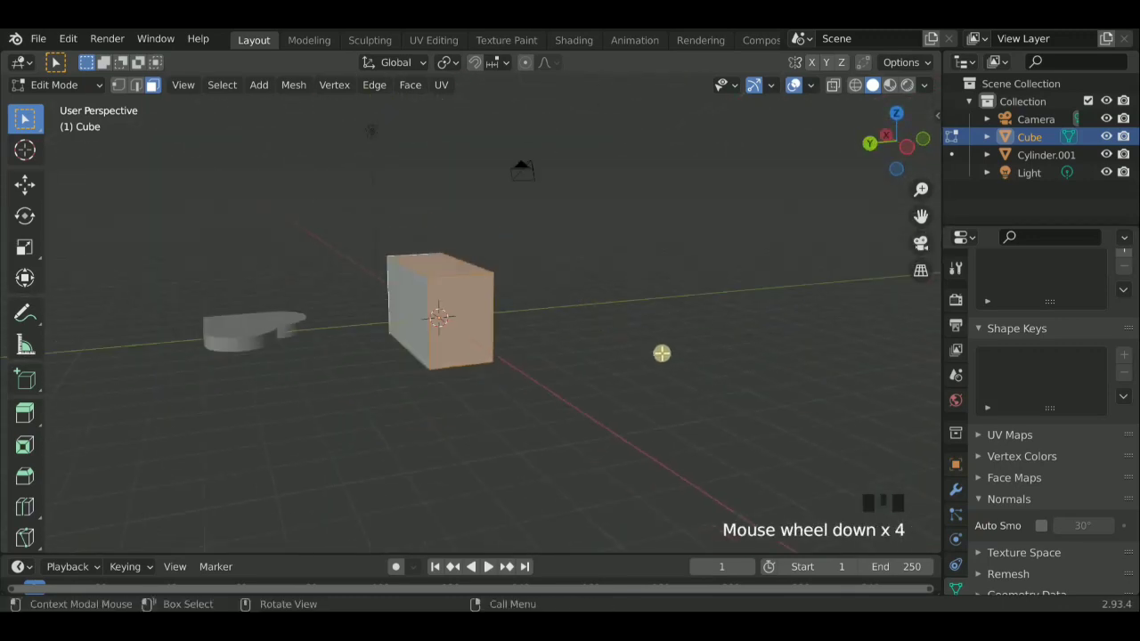
middle_drag(662, 353, 608, 326)
scroll(567, 290, up, 3)
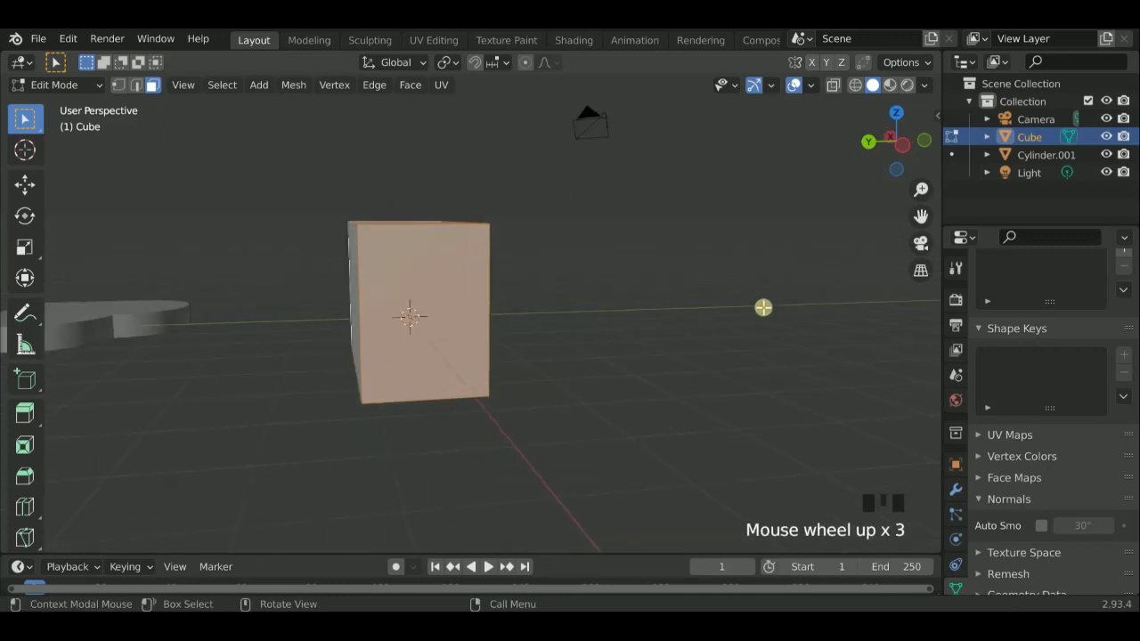
key(s)
key(y)
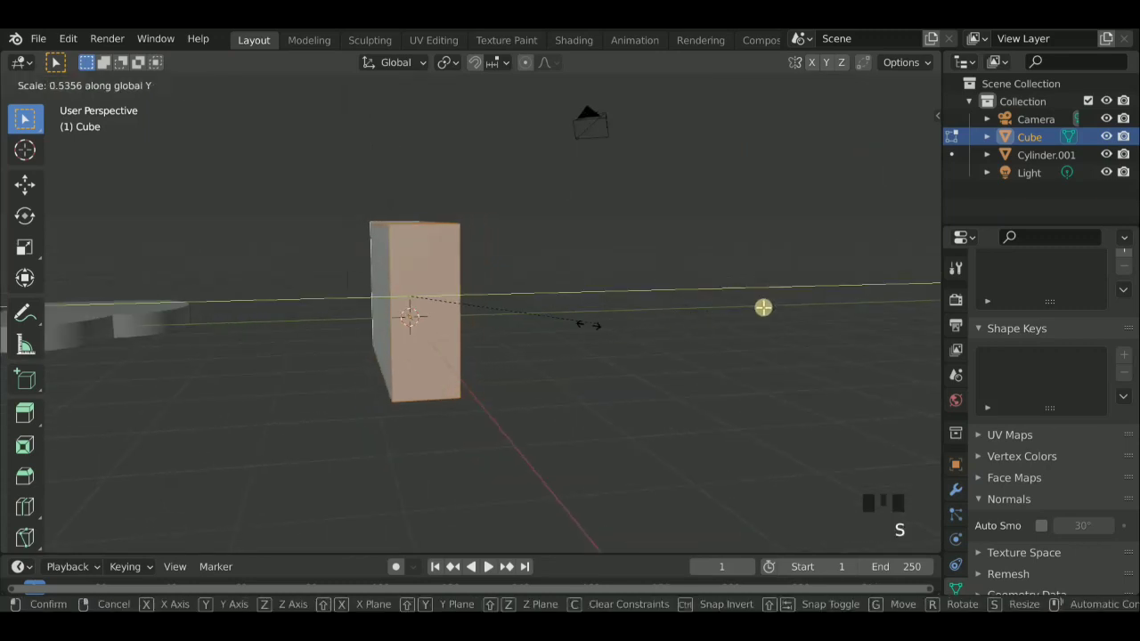
click(543, 321)
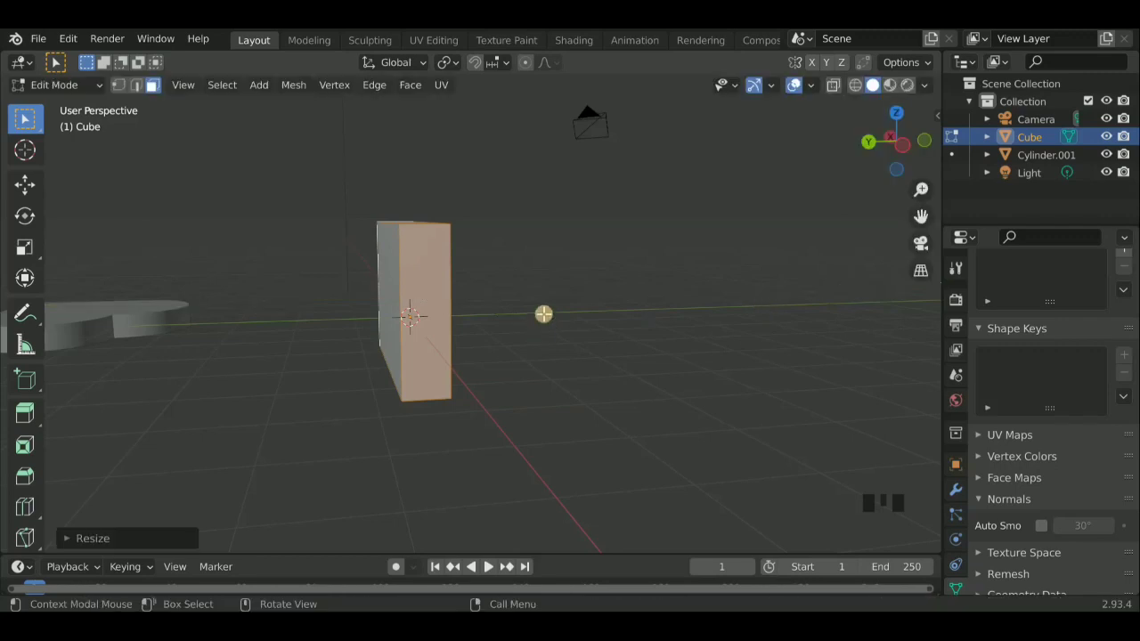
In edge selection mode, bevel all edges of the thinned box with multiple segments to round them
middle_drag(541, 313, 629, 328)
scroll(426, 331, down, 2)
scroll(511, 318, up, 2)
scroll(458, 321, up, 2)
scroll(629, 327, down, 2)
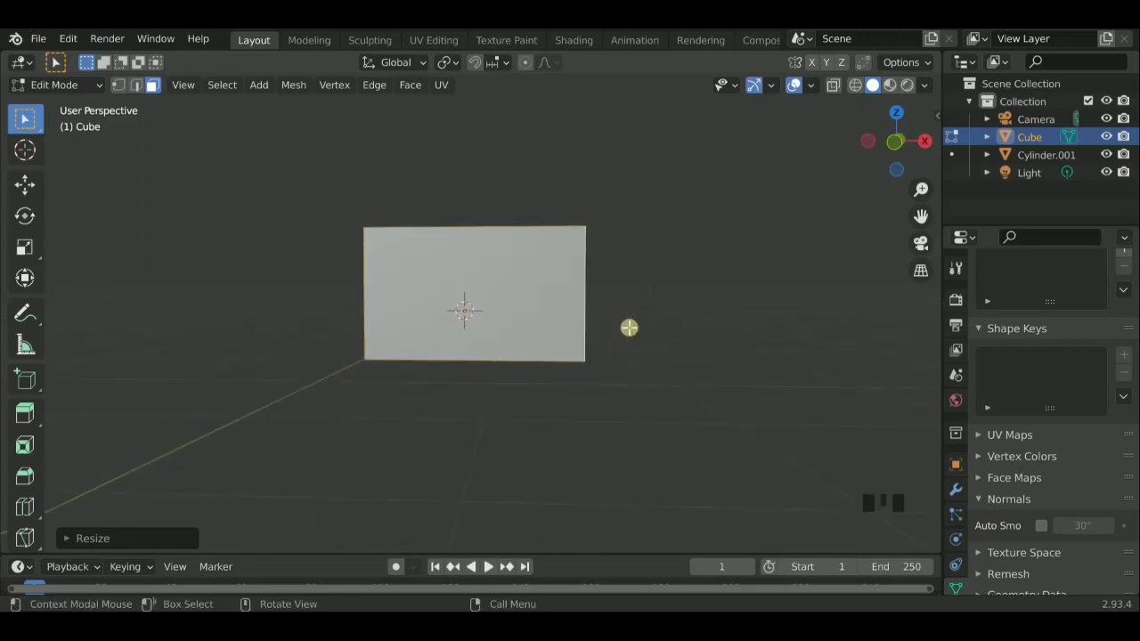
middle_drag(623, 343, 655, 407)
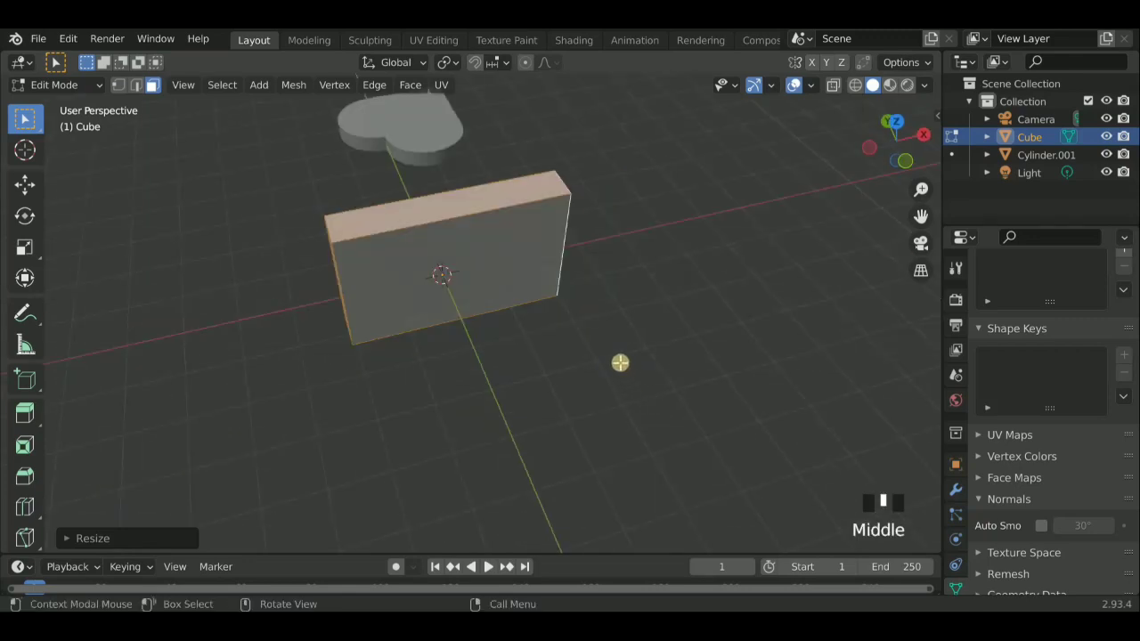
key(2)
middle_drag(332, 378, 376, 344)
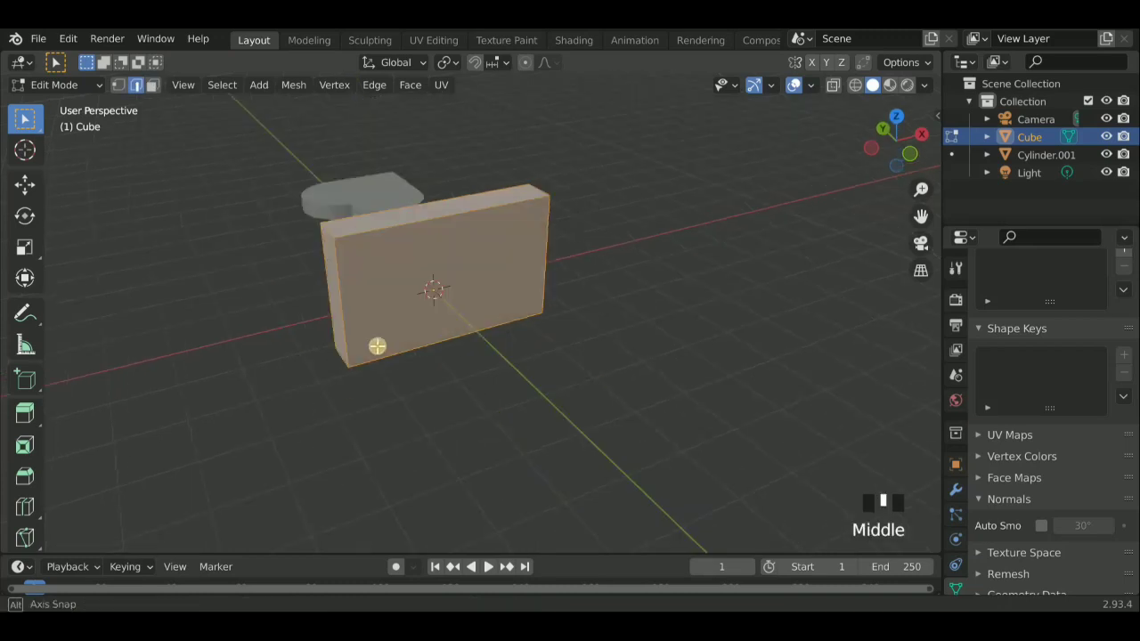
middle_drag(573, 407, 560, 371)
scroll(560, 372, up, 2)
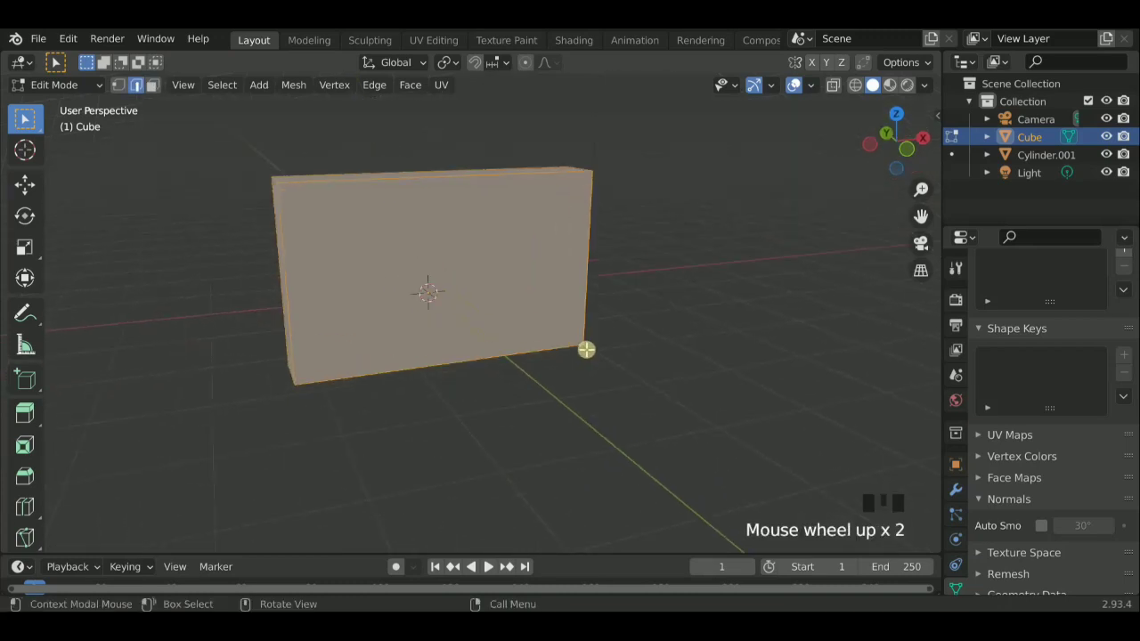
key(shift+b)
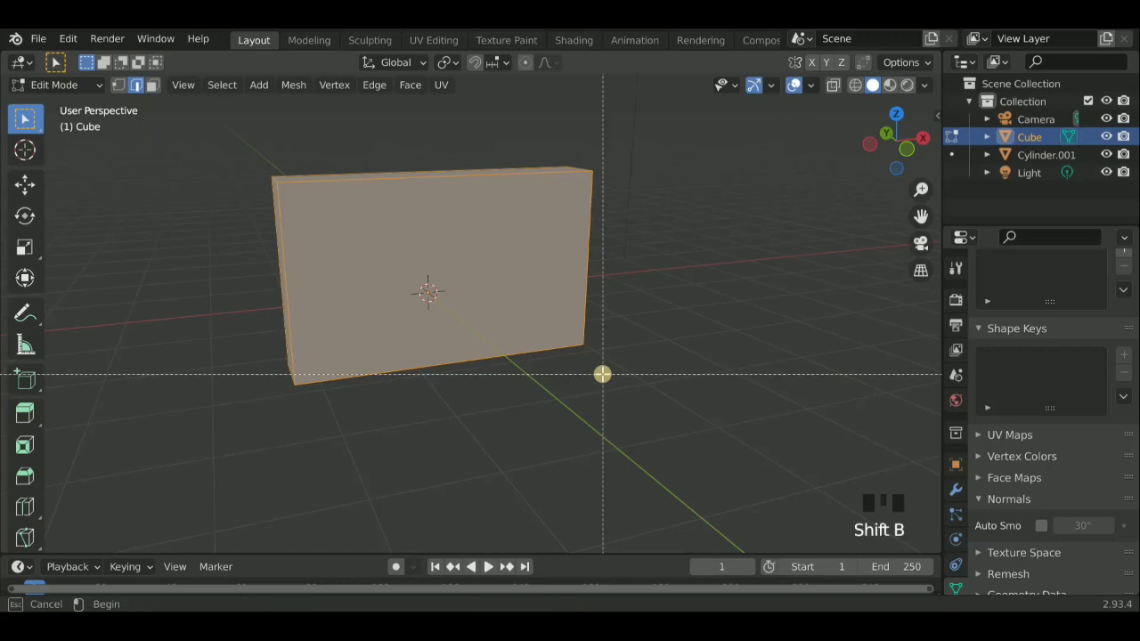
right_click(602, 374)
key(ctrl+b)
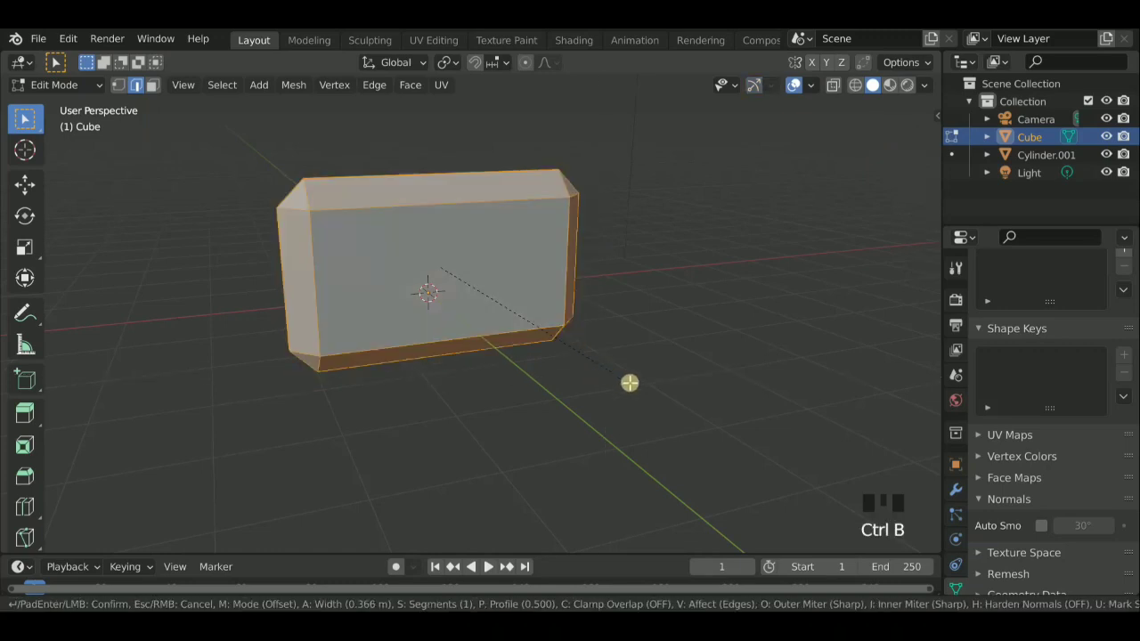
scroll(625, 383, up, 6)
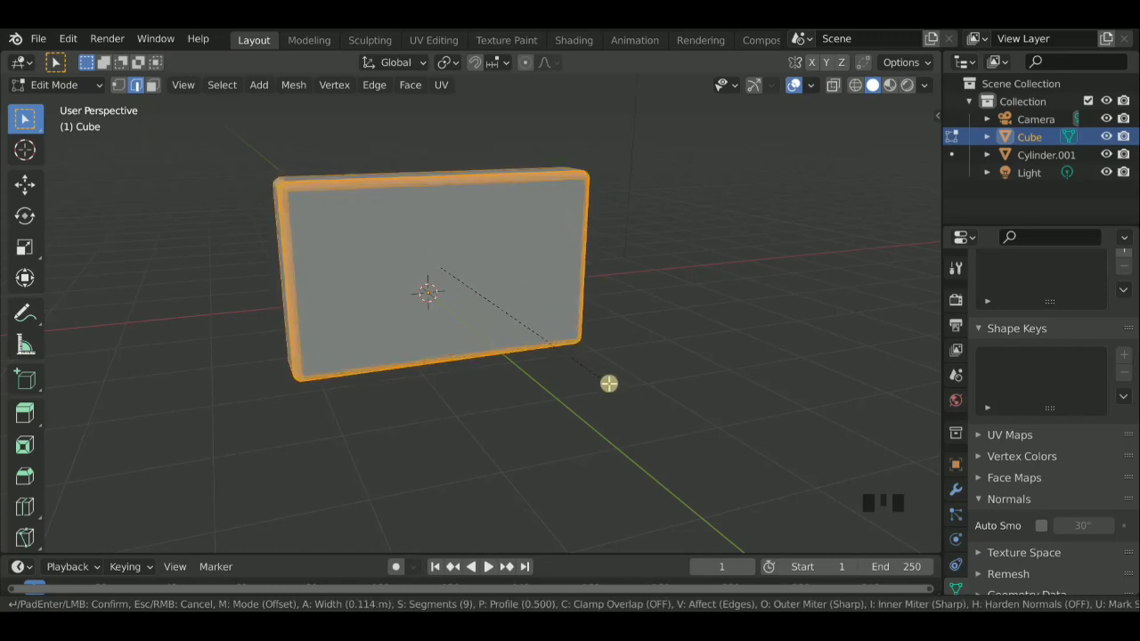
click(620, 393)
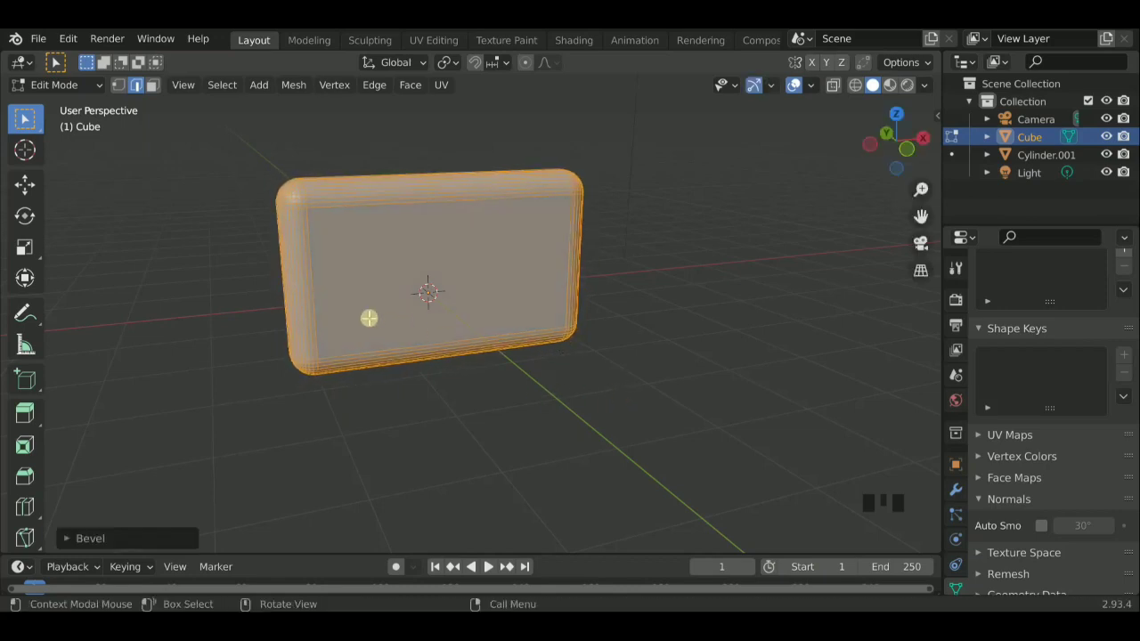
Examine the rounded edges and corners of the box from several sides
mouse_move(369, 318)
middle_down()
mouse_move(501, 305)
mouse_move(382, 308)
middle_up()
scroll(382, 308, down, 2)
scroll(413, 308, up, 1)
middle_drag(398, 252, 744, 256)
scroll(540, 386, down, 2)
scroll(542, 304, up, 2)
middle_drag(539, 386, 623, 344)
scroll(615, 333, down, 2)
scroll(624, 345, up, 1)
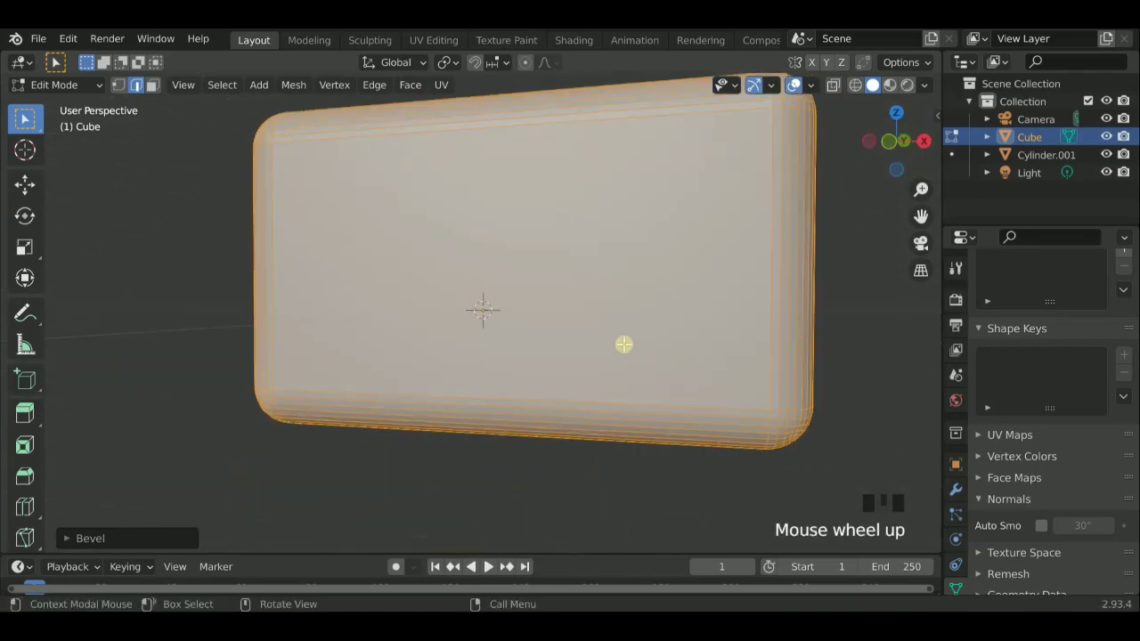
Deselect the mesh and add three evenly spaced vertical loop cuts across the rounded box without sliding them
click(554, 374)
scroll(615, 419, up, 2)
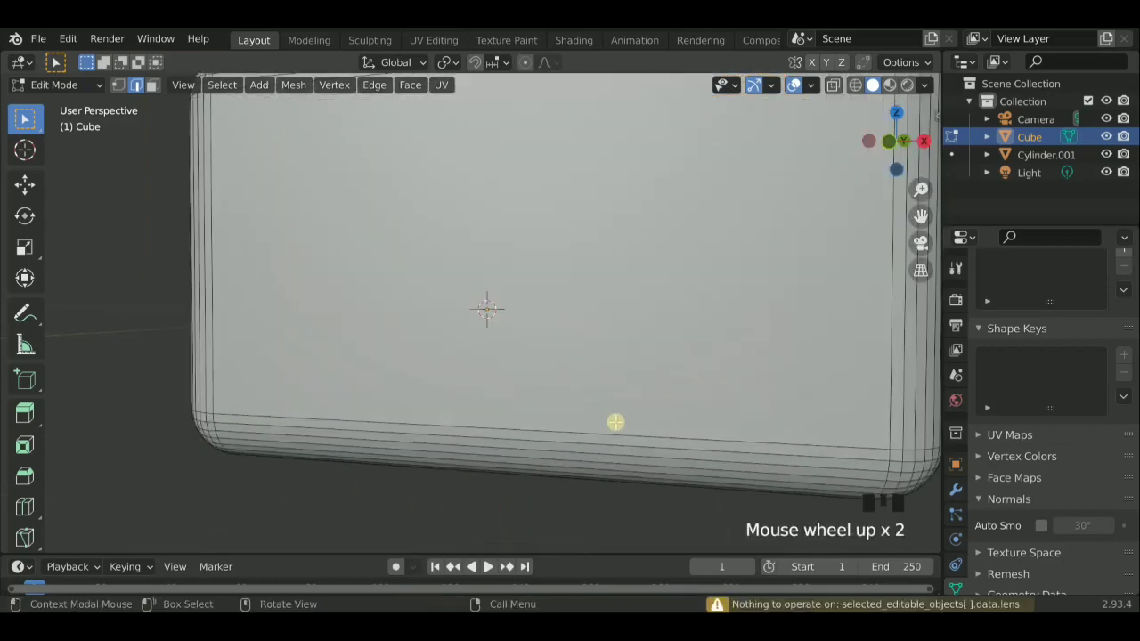
scroll(631, 448, down, 1)
middle_drag(631, 448, 632, 428)
scroll(483, 326, down, 2)
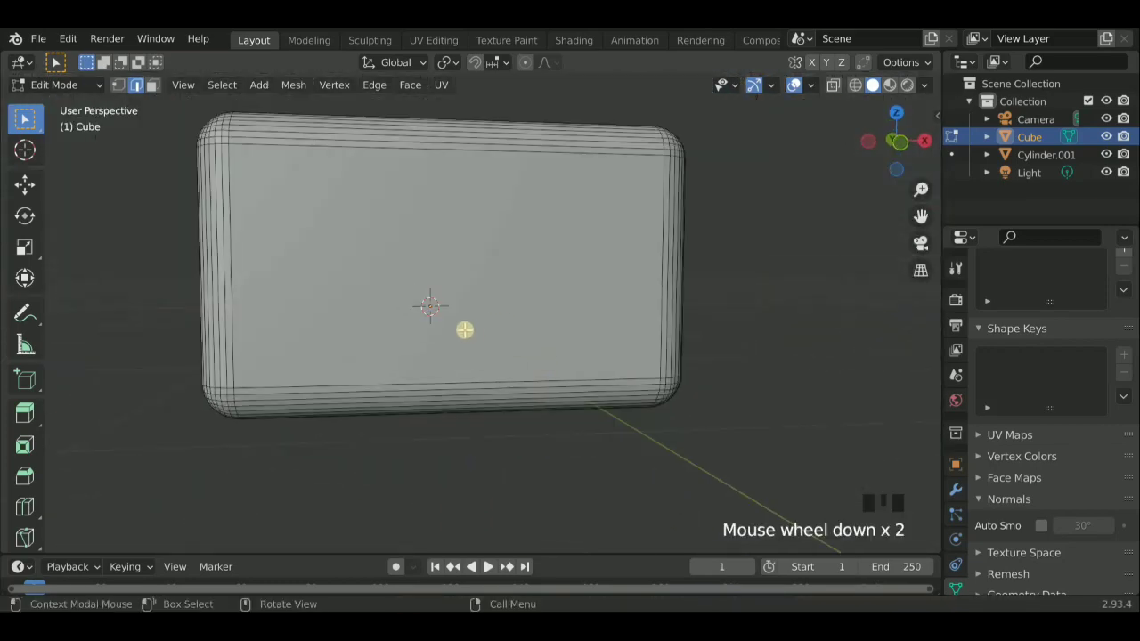
key(ctrl+r)
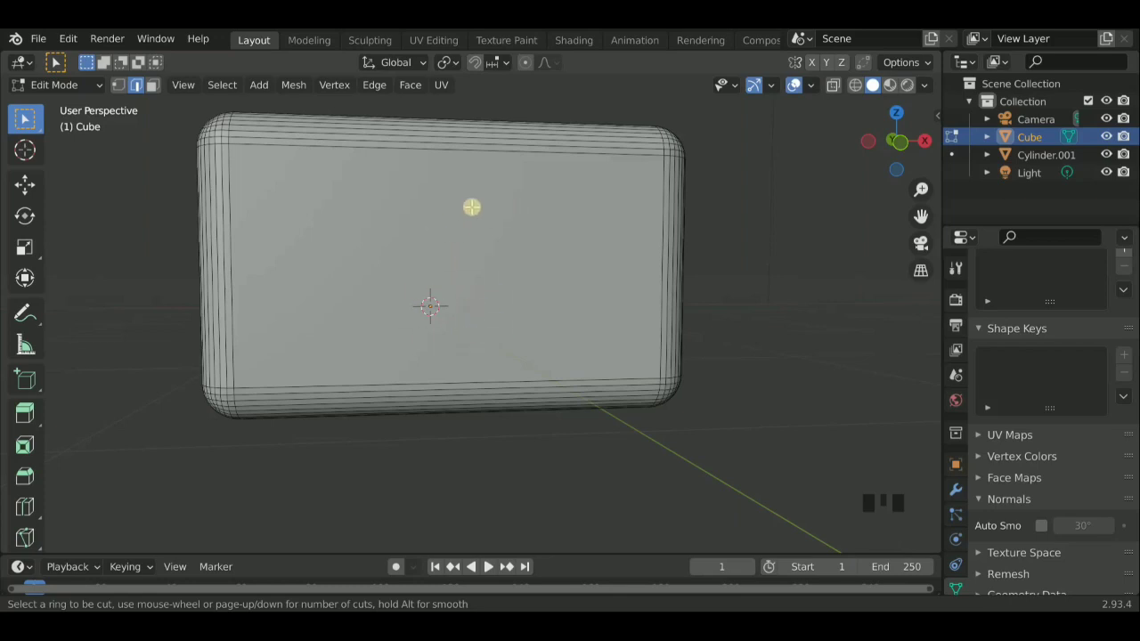
scroll(489, 389, up, 2)
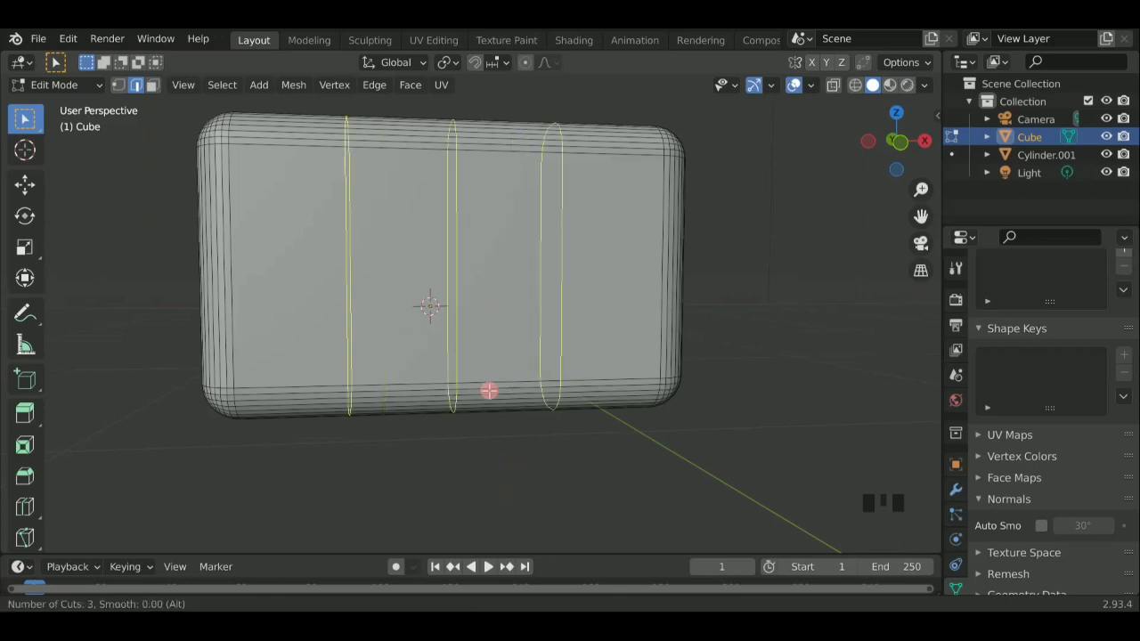
click(489, 389)
right_click(489, 389)
scroll(488, 389, down, 2)
scroll(489, 389, up, 2)
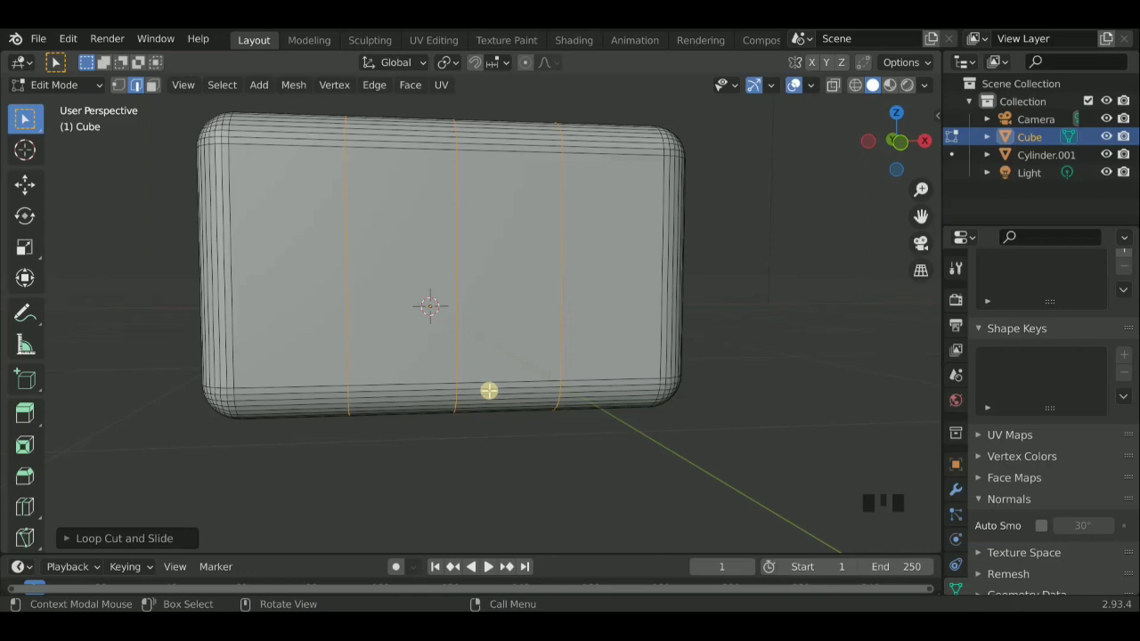
Using vertex selection in wireframe display, select the middle loop's lower vertices and move them down about 0.7 m along Z in solid display
key(1)
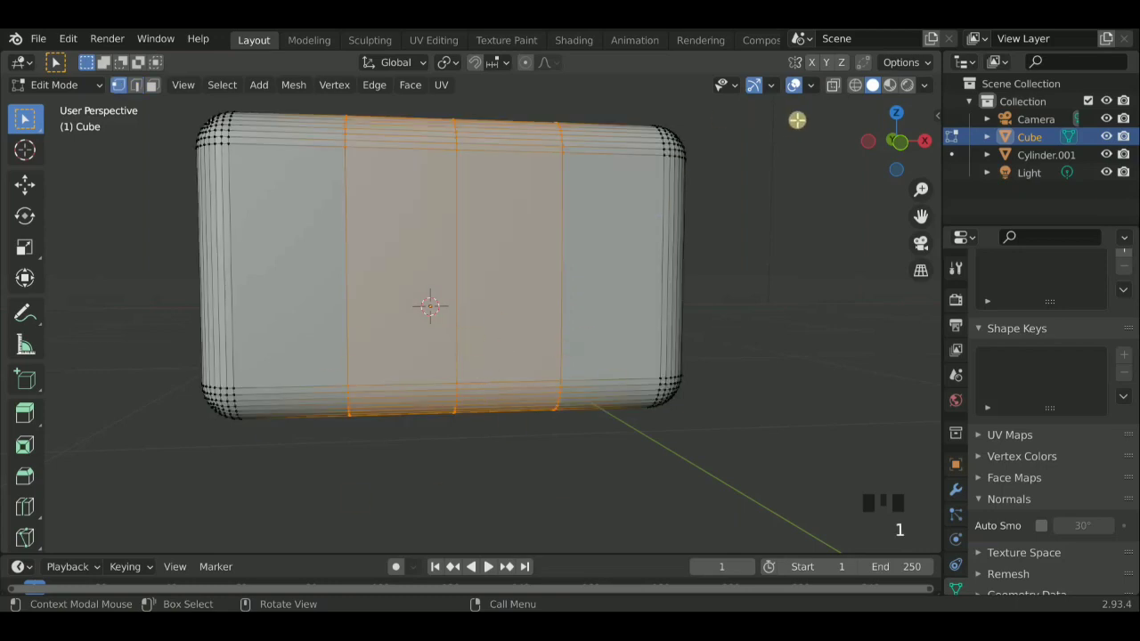
click(857, 84)
scroll(590, 252, down, 3)
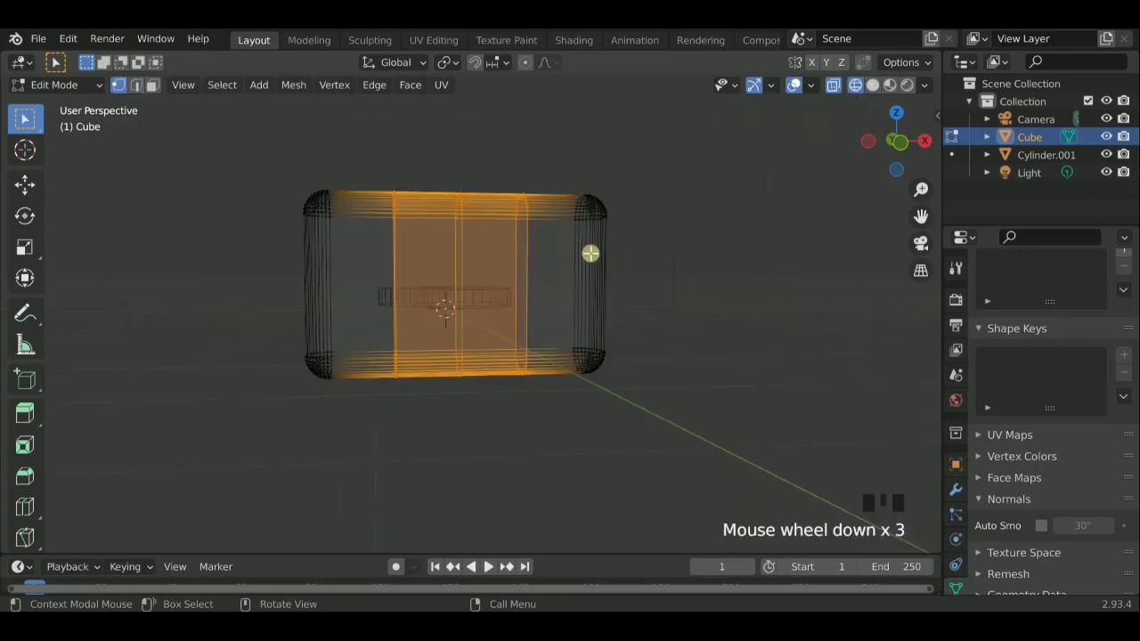
scroll(846, 220, up, 3)
click(847, 234)
click(813, 233)
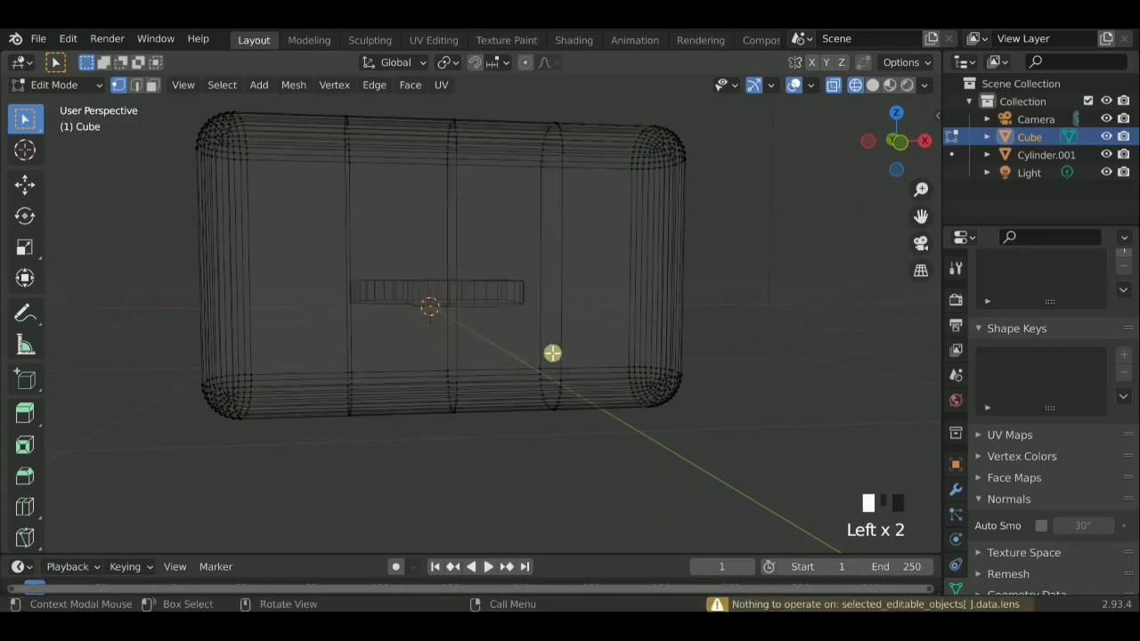
scroll(454, 368, down, 1)
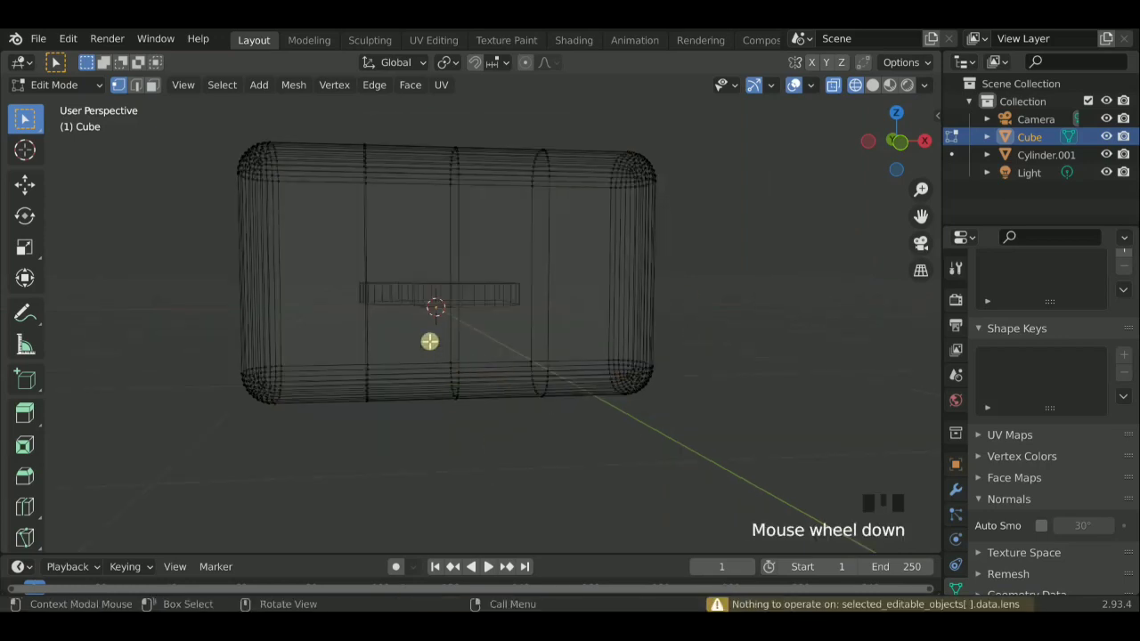
drag(429, 341, 460, 427)
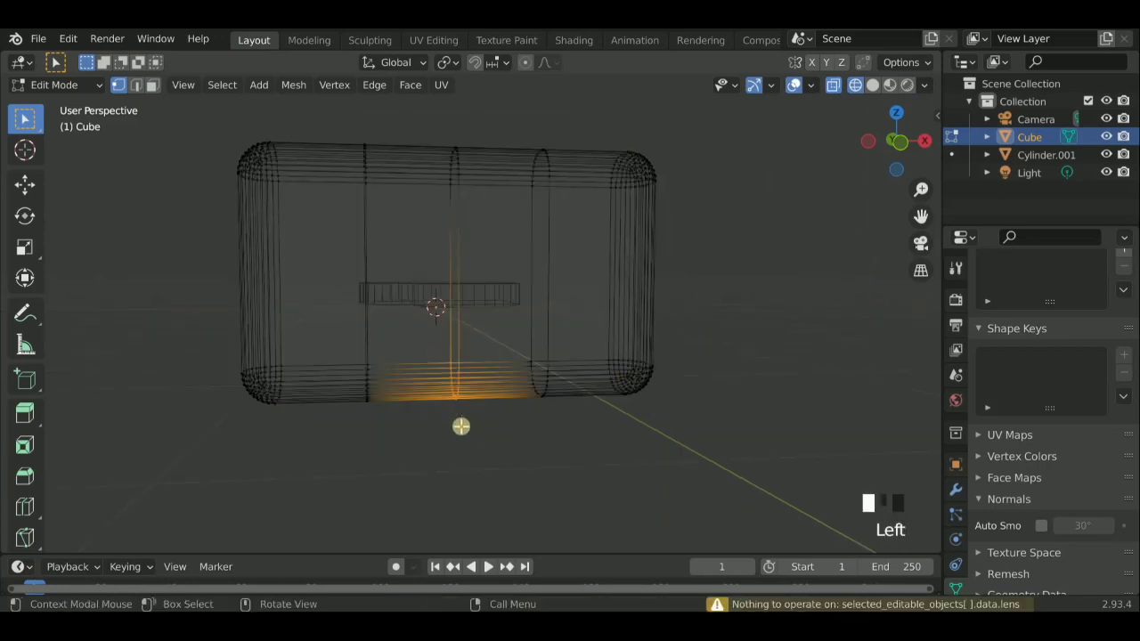
scroll(461, 405, up, 1)
scroll(481, 382, up, 2)
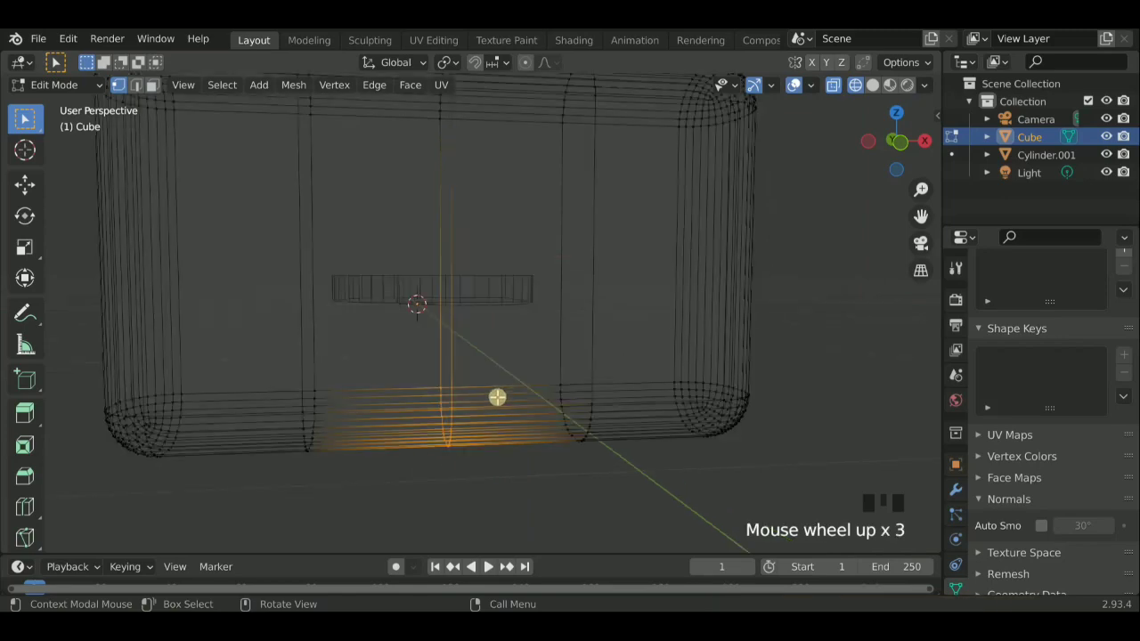
middle_drag(497, 398, 540, 377)
scroll(539, 377, down, 2)
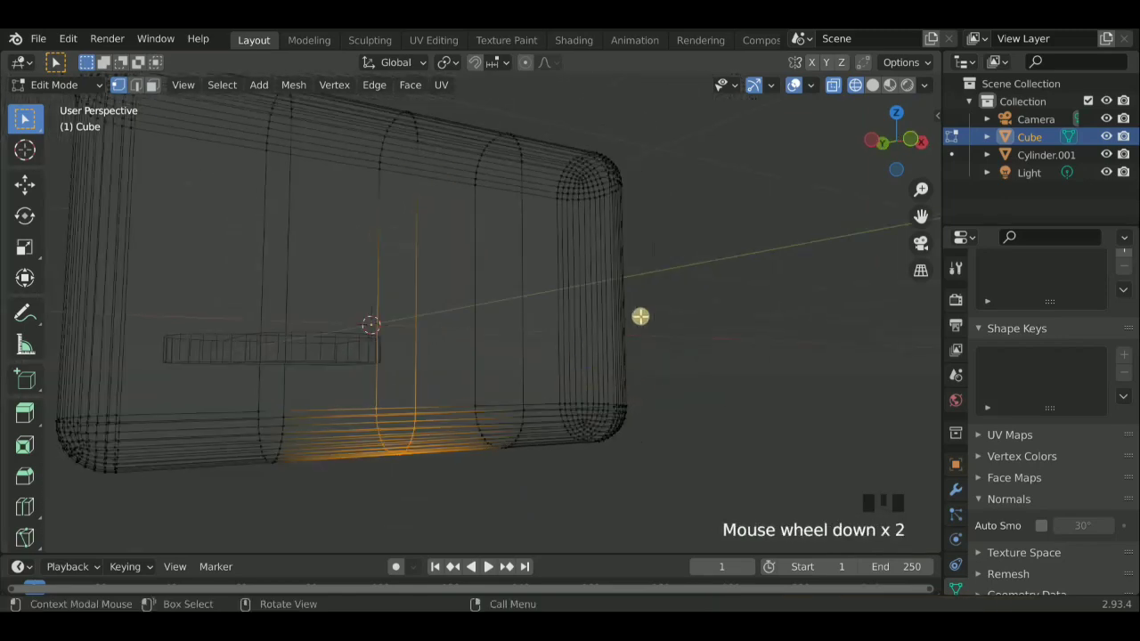
middle_drag(686, 391, 645, 396)
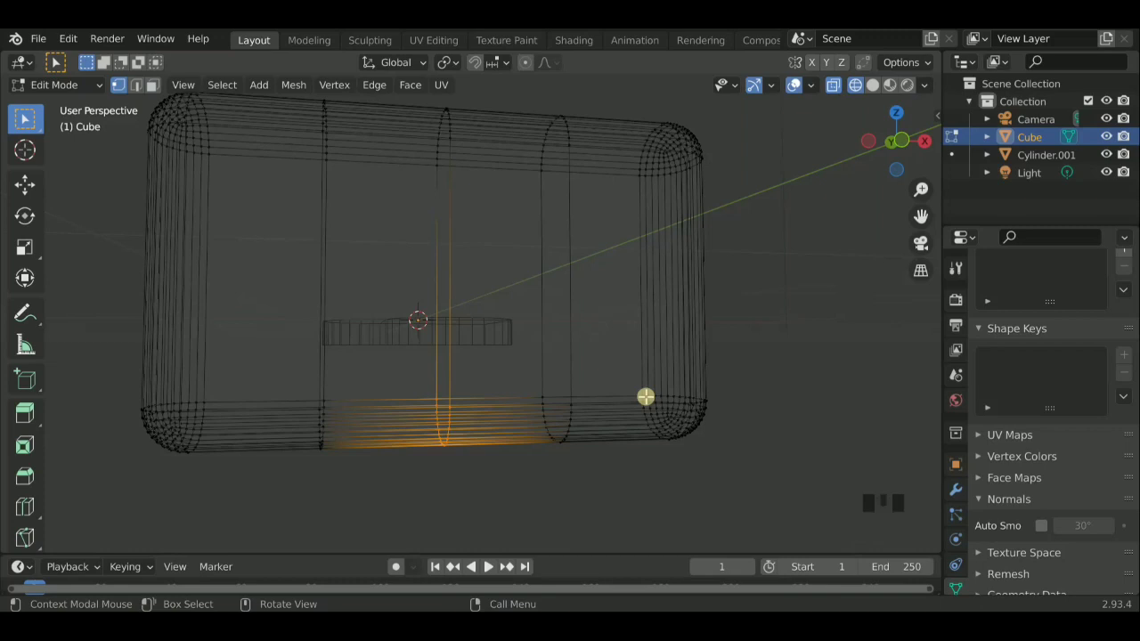
click(871, 85)
key(g)
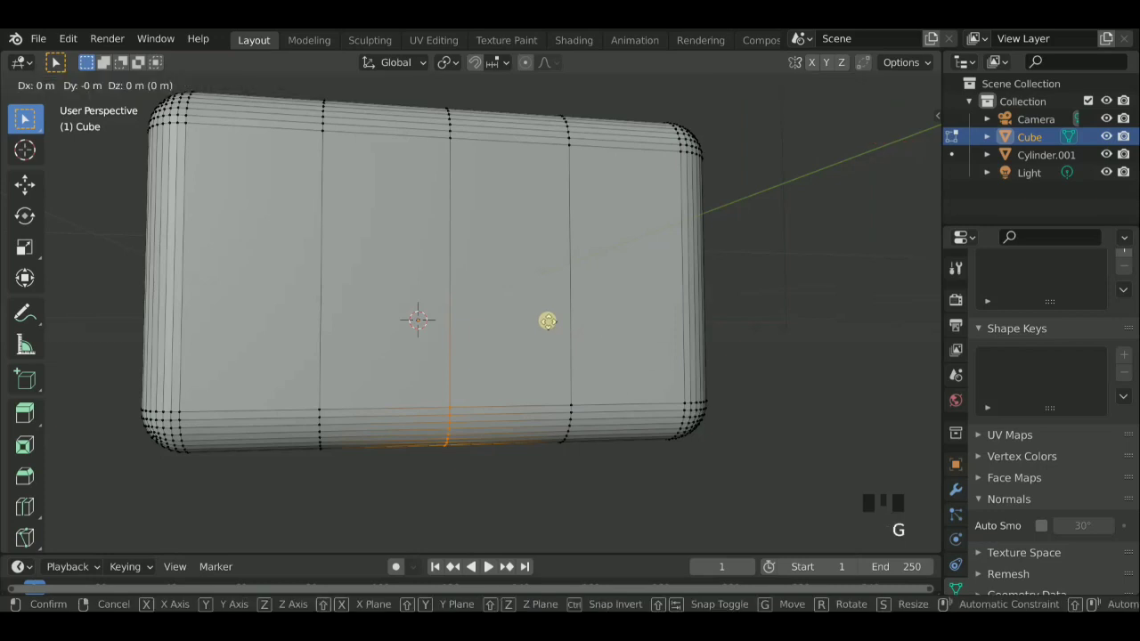
key(z)
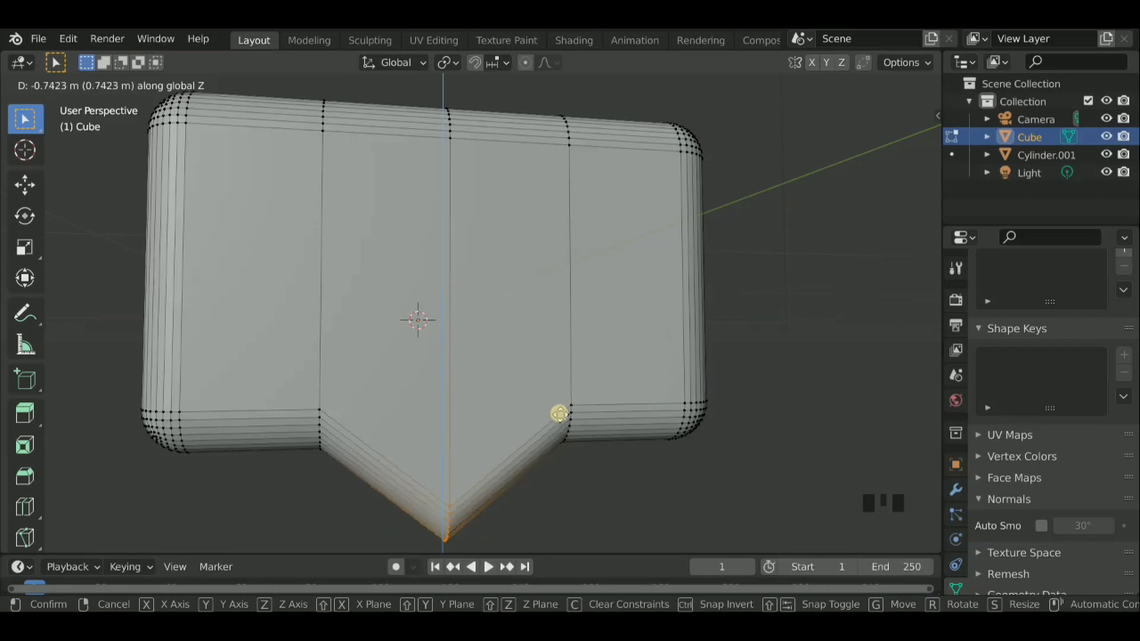
click(559, 412)
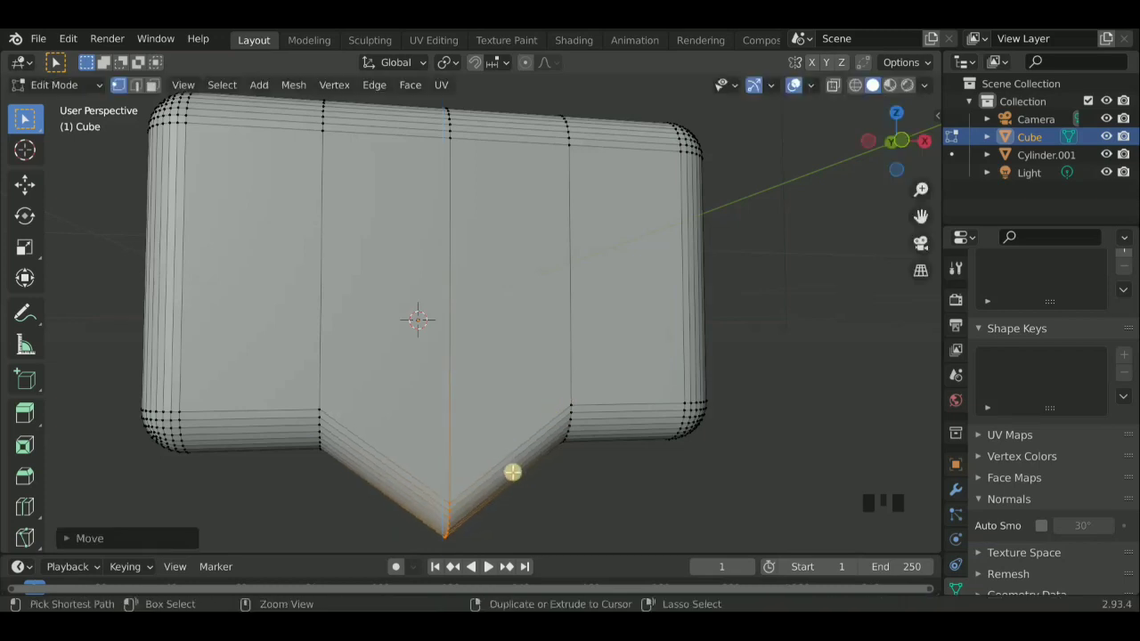
Bevel the lowered tip with 12 segments and a width of about 0.37 m, and clear the selection
key(ctrl+b)
scroll(538, 472, up, 3)
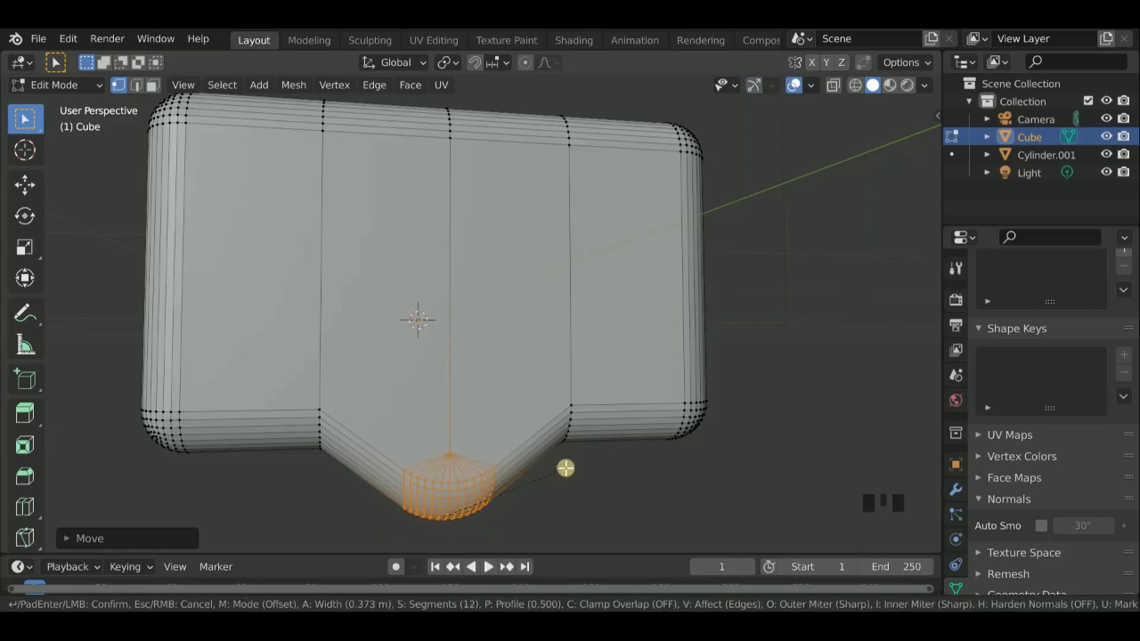
click(565, 468)
click(598, 502)
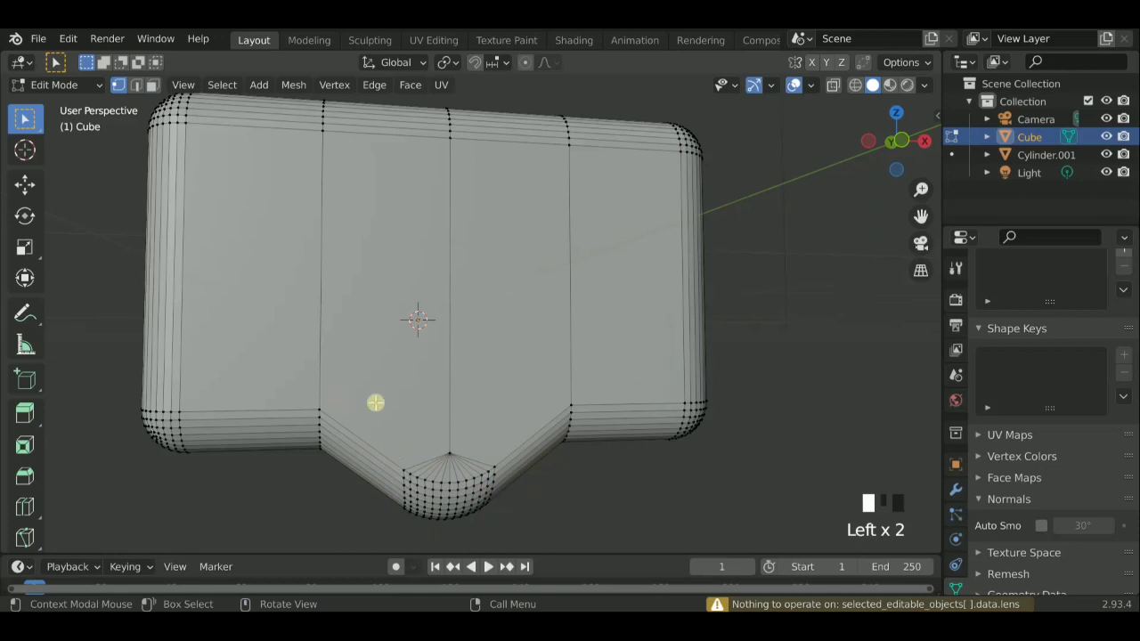
In wireframe display, select the lower vertices of the loop left of the tip and bevel them with 12 segments, about 0.19 m wide
click(855, 85)
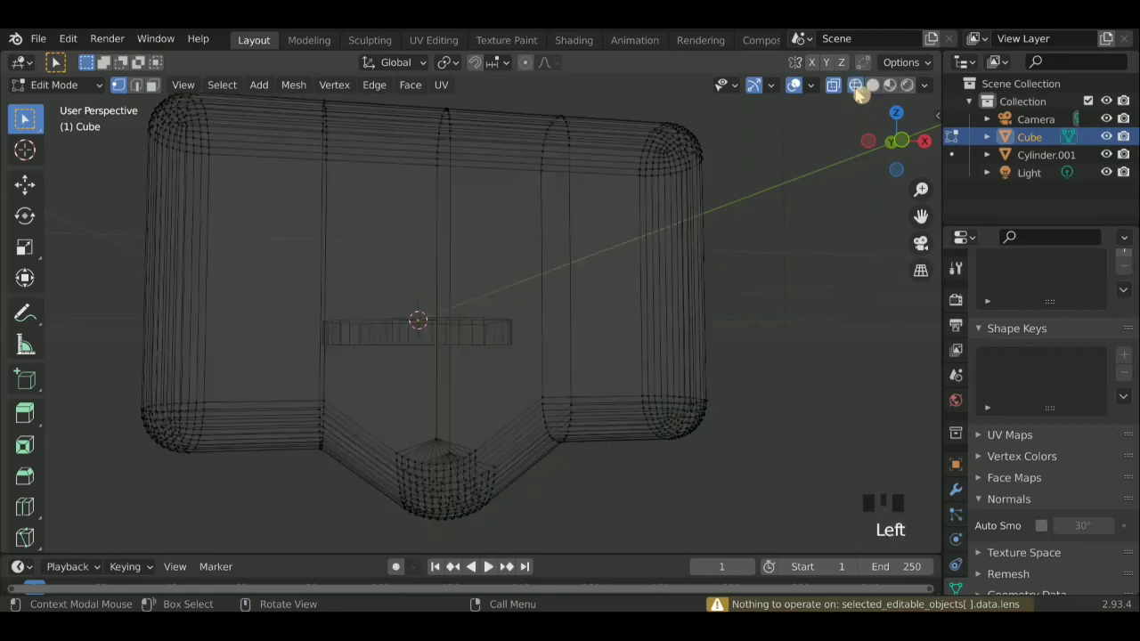
click(300, 401)
drag(303, 365, 345, 491)
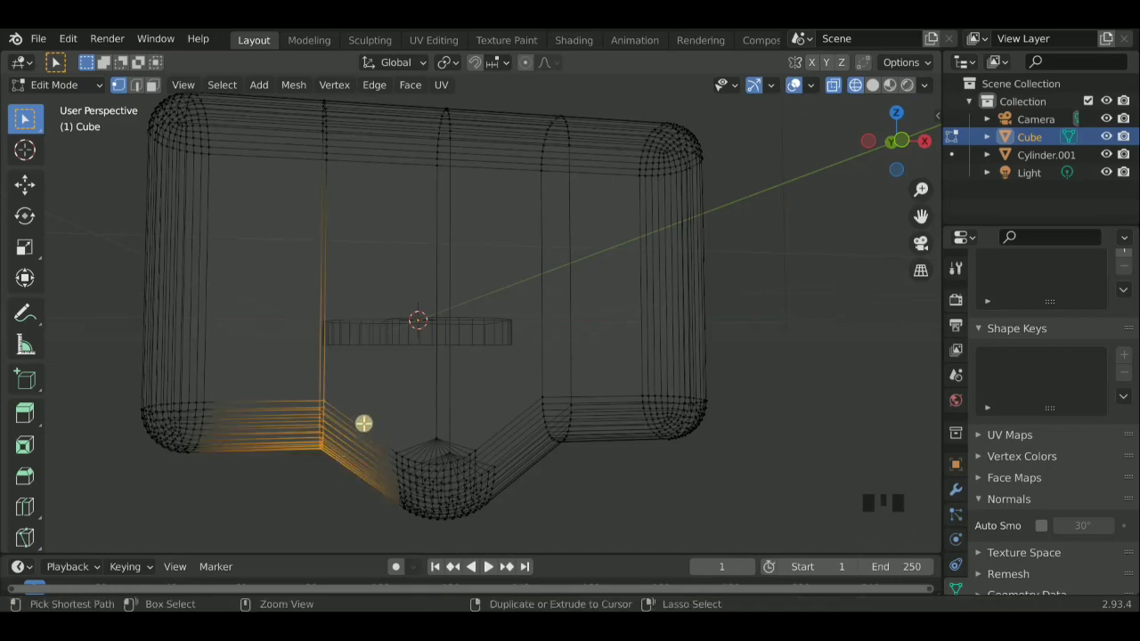
key(ctrl+b)
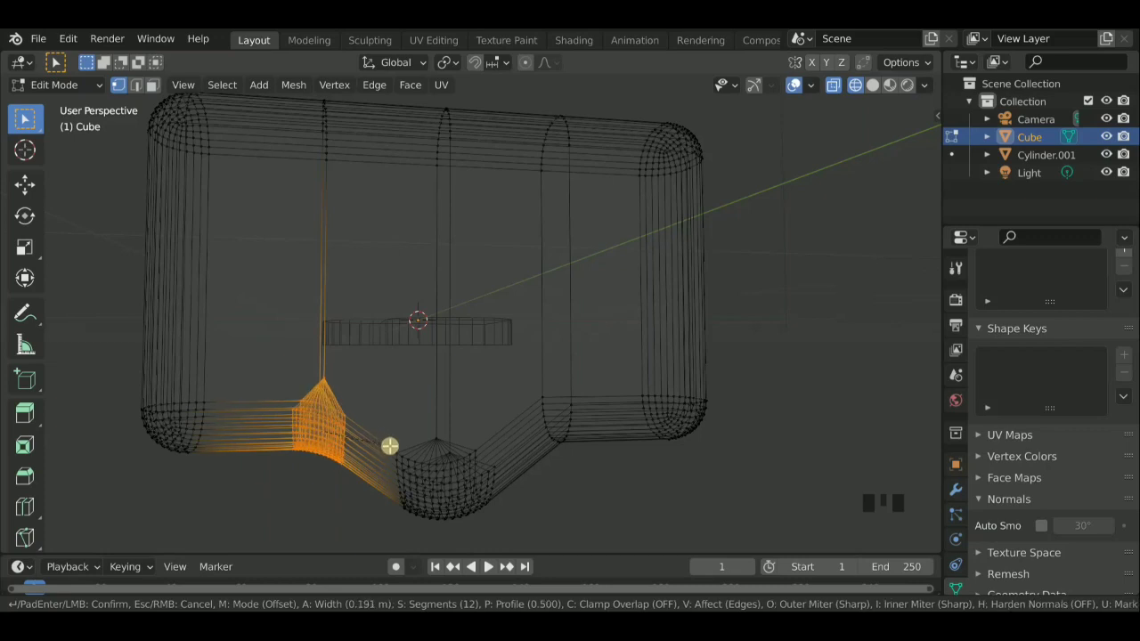
click(389, 445)
Select the lower vertices of the loop right of the tip, bevel them with 12 segments, and return to solid display
click(565, 514)
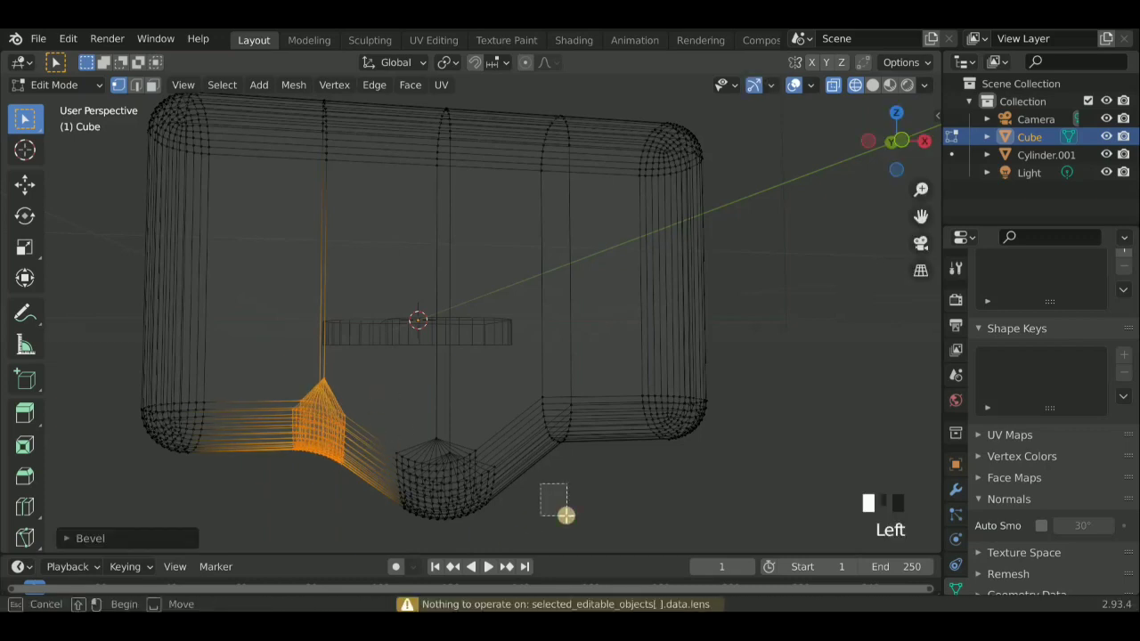
drag(509, 380, 599, 465)
key(ctrl+b)
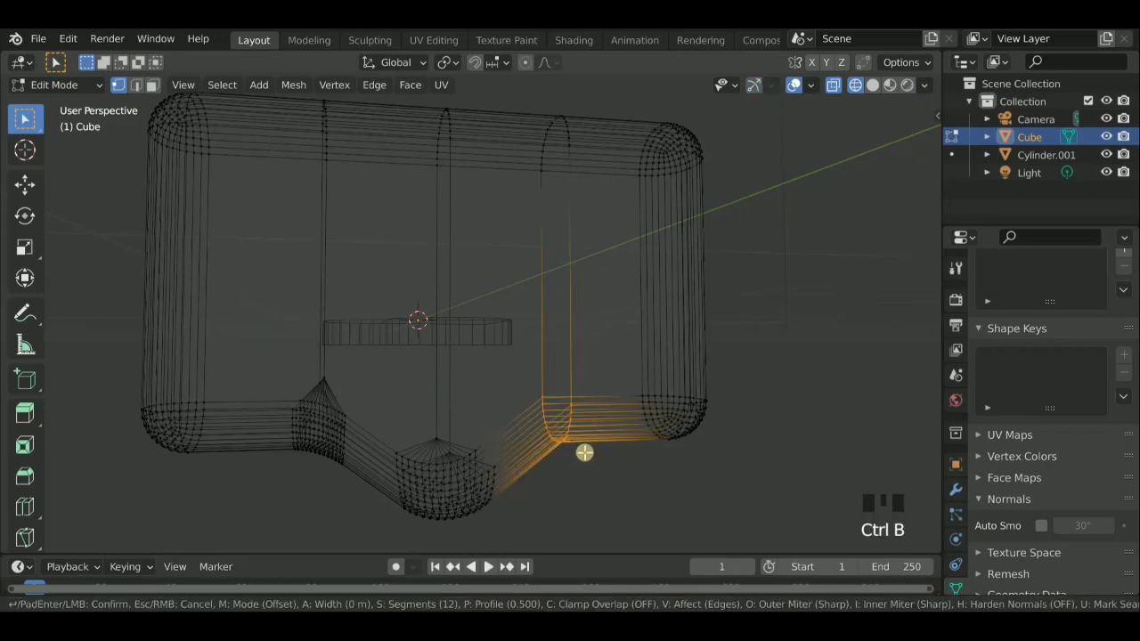
click(610, 464)
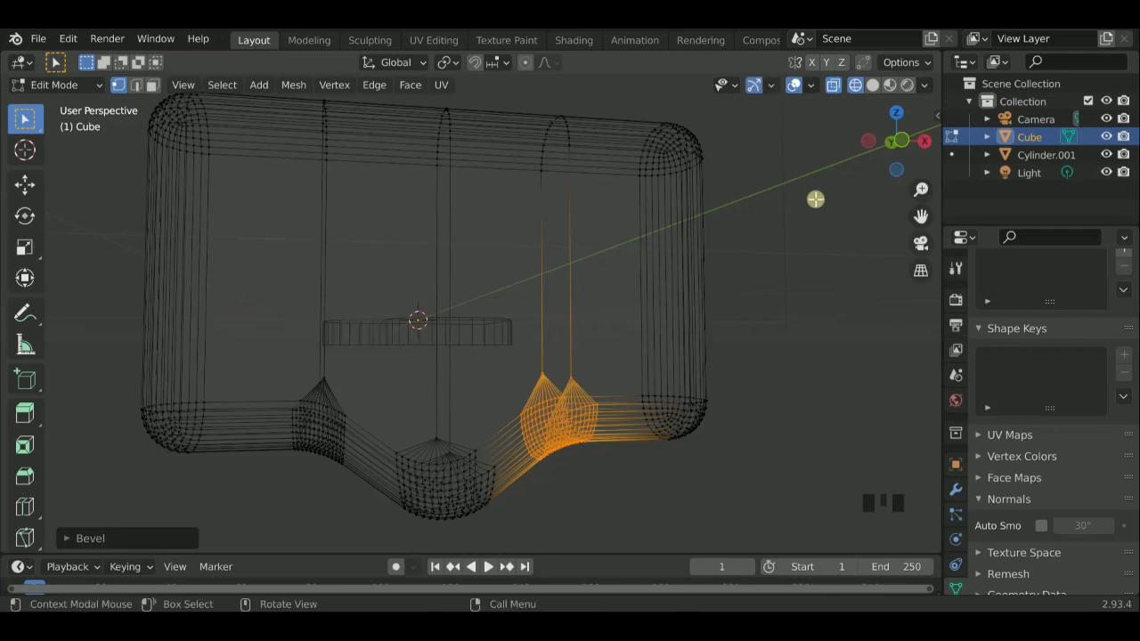
click(873, 86)
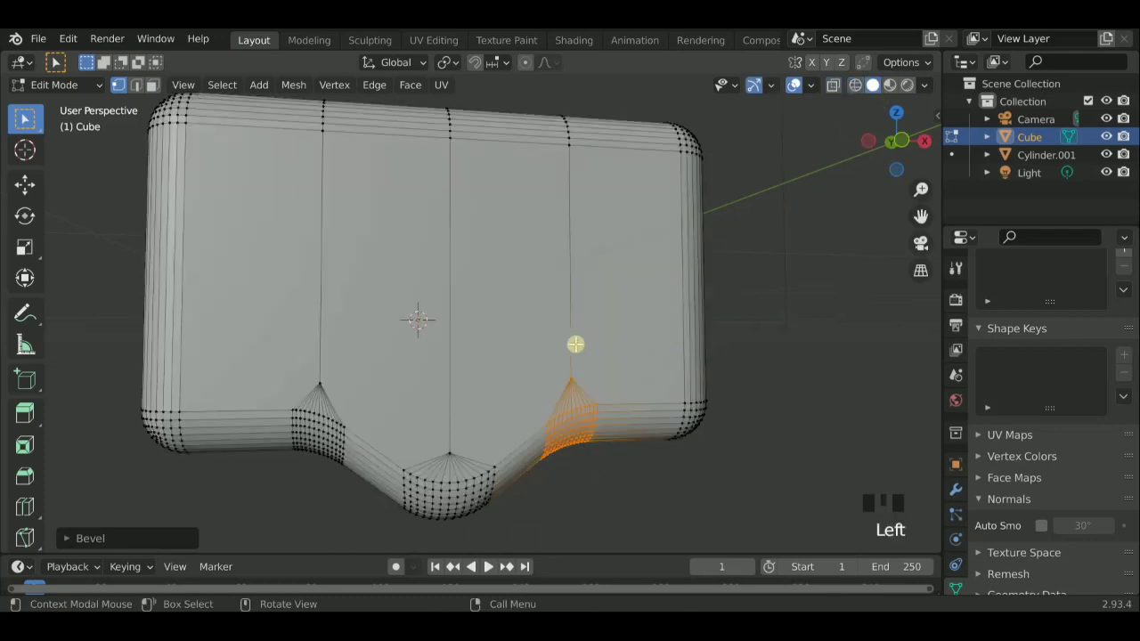
Examine the rounded transitions beside the tip from the side and the front
scroll(351, 376, down, 4)
scroll(539, 369, up, 3)
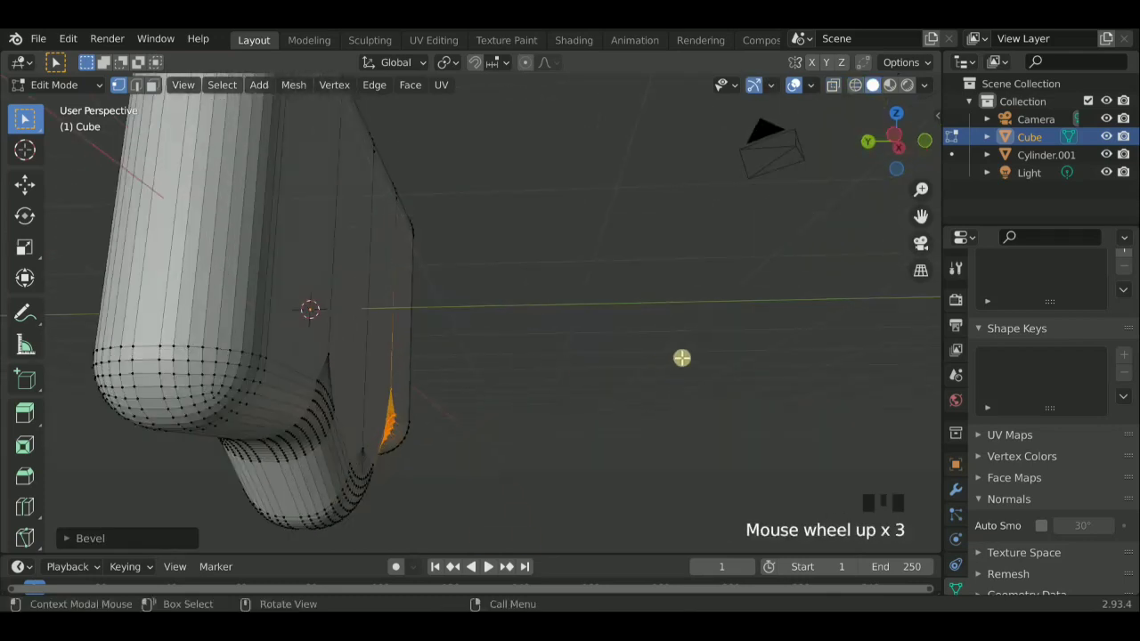
scroll(473, 356, down, 3)
scroll(453, 348, up, 2)
middle_drag(453, 348, 748, 427)
scroll(624, 365, up, 2)
scroll(717, 358, down, 2)
scroll(709, 383, up, 2)
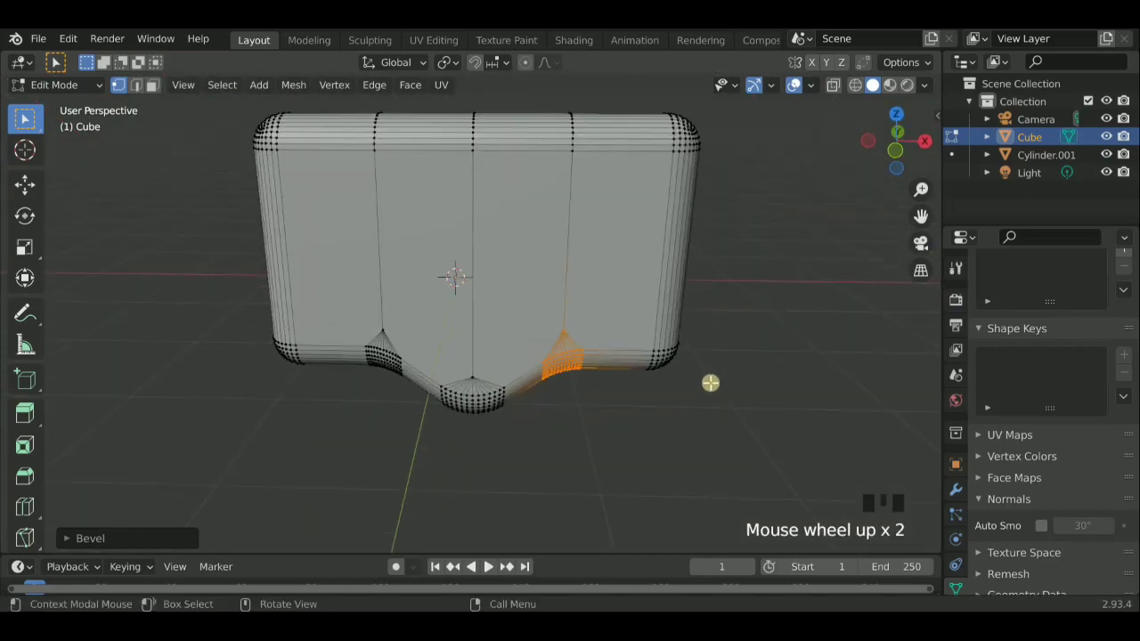
Leave mesh editing, shade the box smooth, and enable Auto Smooth at 30°
key(Tab)
right_drag(598, 294, 570, 244)
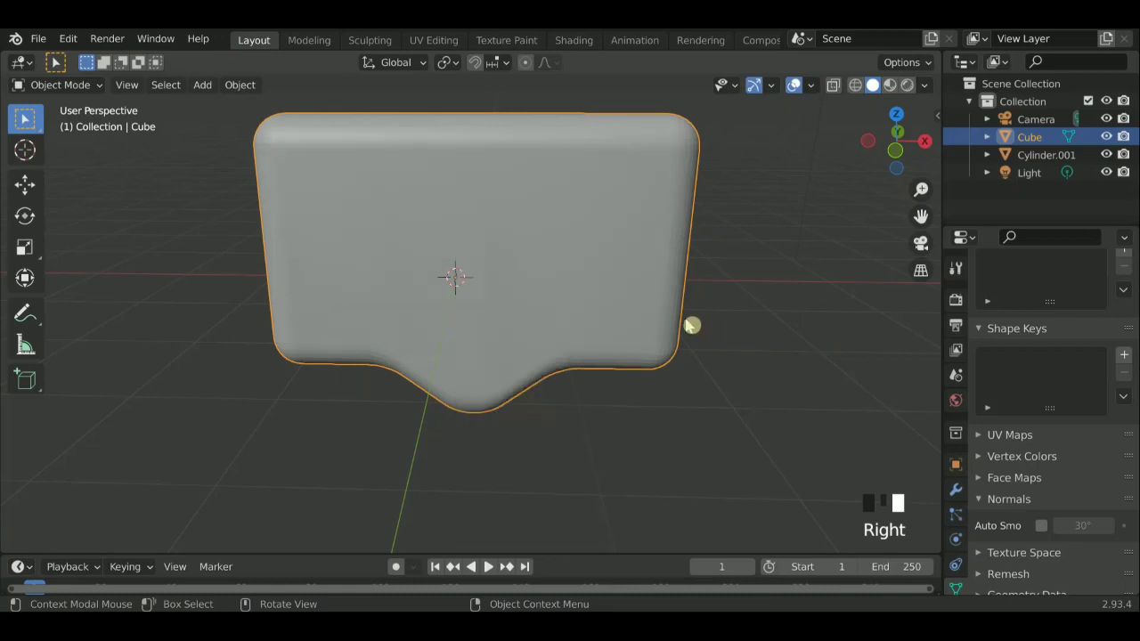
scroll(1040, 512, down, 6)
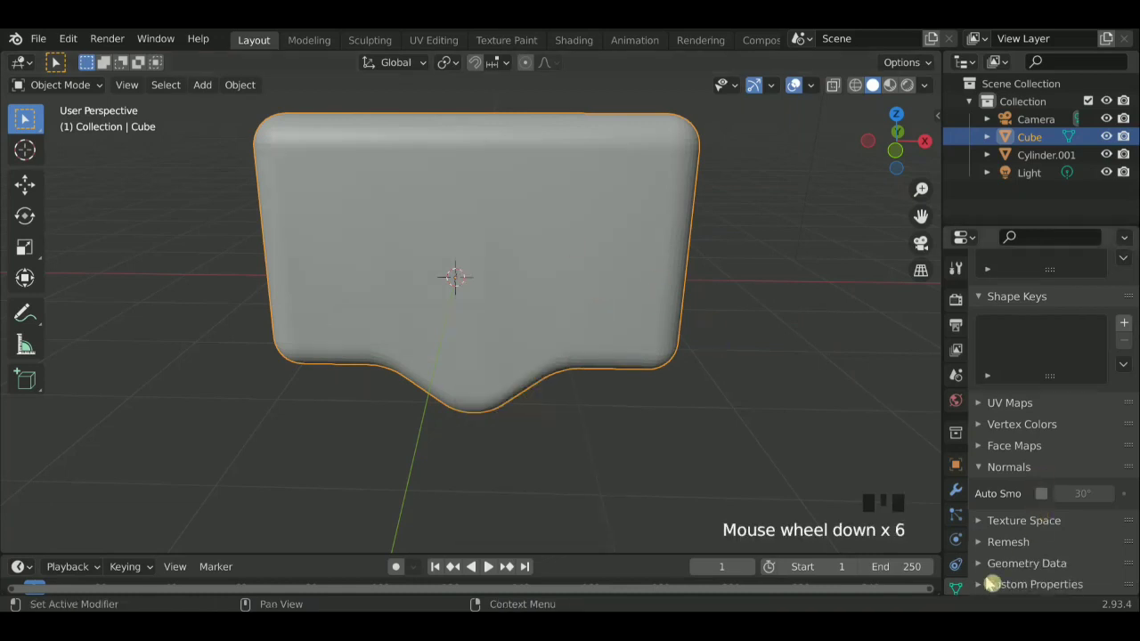
click(1042, 493)
Add a Subdivision Surface modifier to the speech-bubble-shaped box
scroll(706, 400, up, 5)
scroll(535, 407, down, 2)
middle_drag(535, 407, 682, 424)
scroll(578, 346, up, 2)
scroll(480, 364, up, 2)
scroll(637, 361, down, 3)
scroll(683, 425, down, 1)
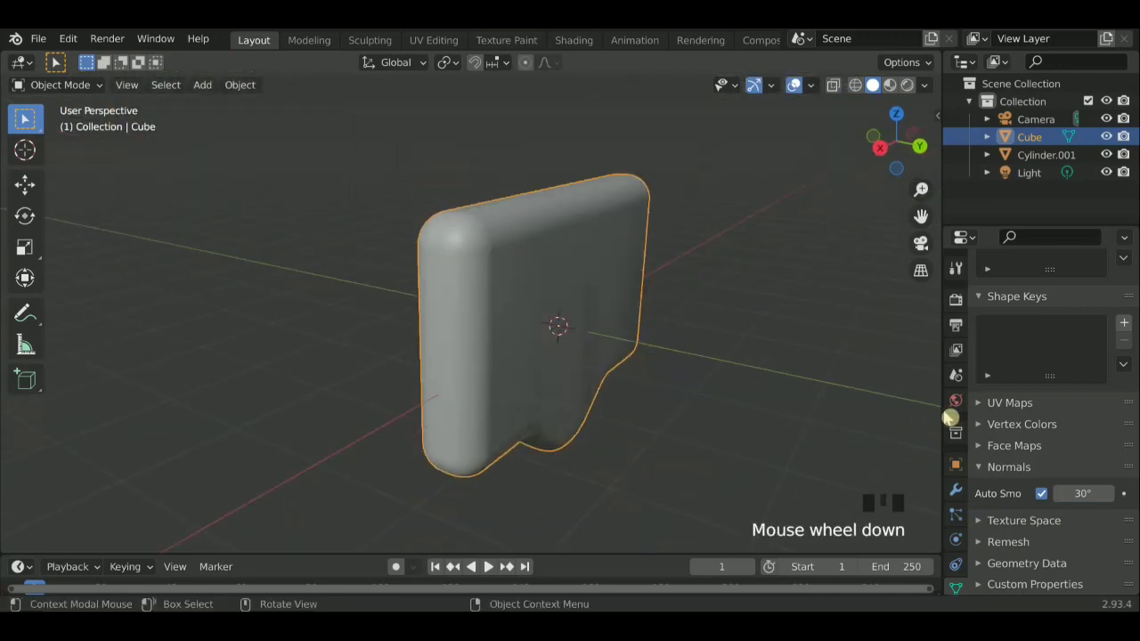
click(958, 487)
click(1038, 299)
scroll(789, 579, down, 4)
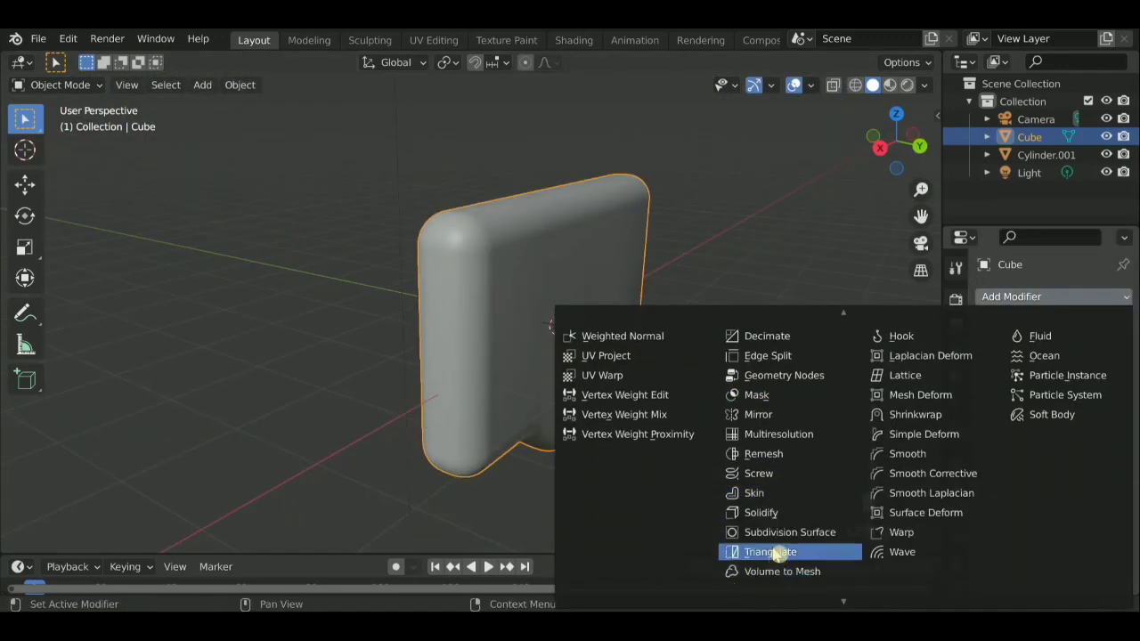
click(777, 532)
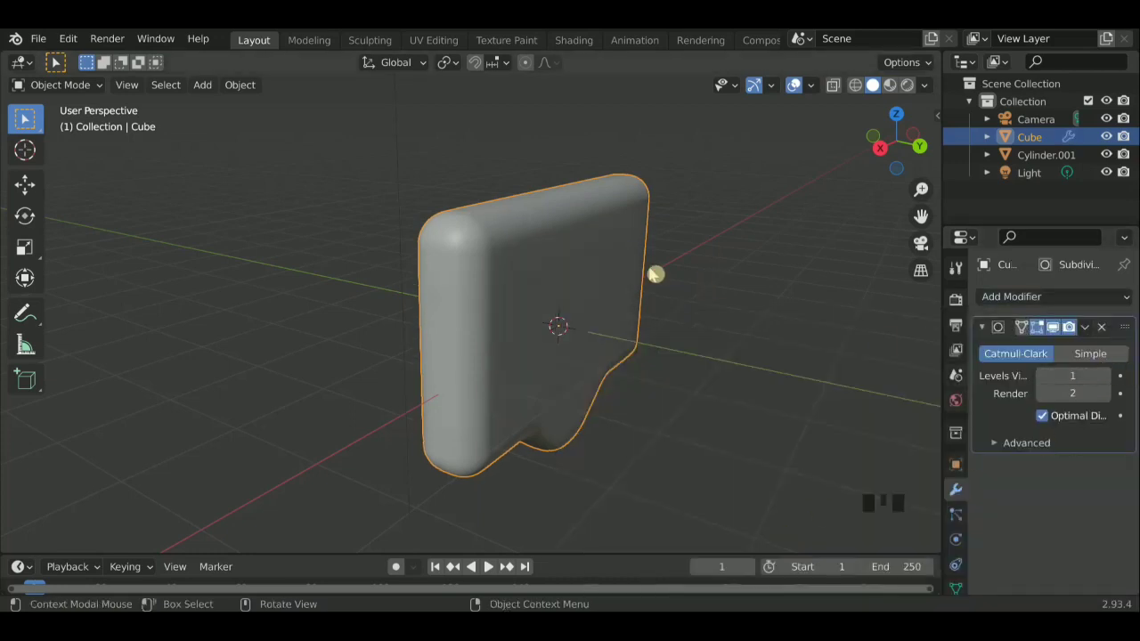
Set the Subdivision Surface levels to 4 in the viewport and 3 for rendering, and deselect the box
middle_drag(656, 272, 697, 263)
scroll(698, 263, up, 2)
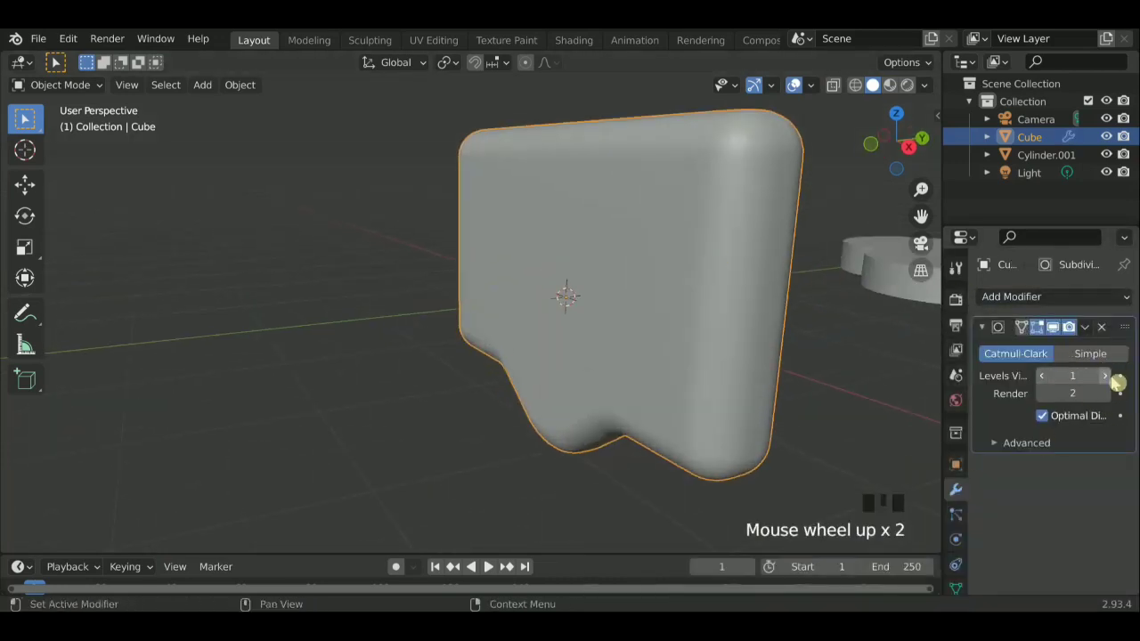
click(1113, 378)
click(1112, 379)
click(1112, 379)
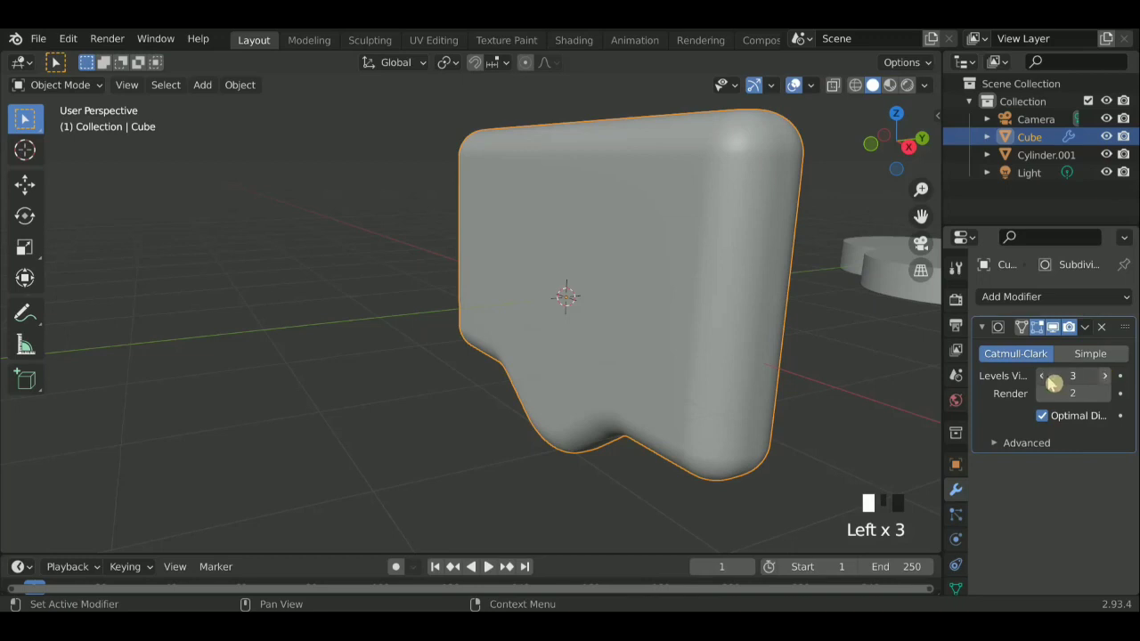
scroll(425, 282, down, 2)
middle_drag(425, 282, 570, 271)
click(1112, 393)
middle_drag(692, 377, 659, 357)
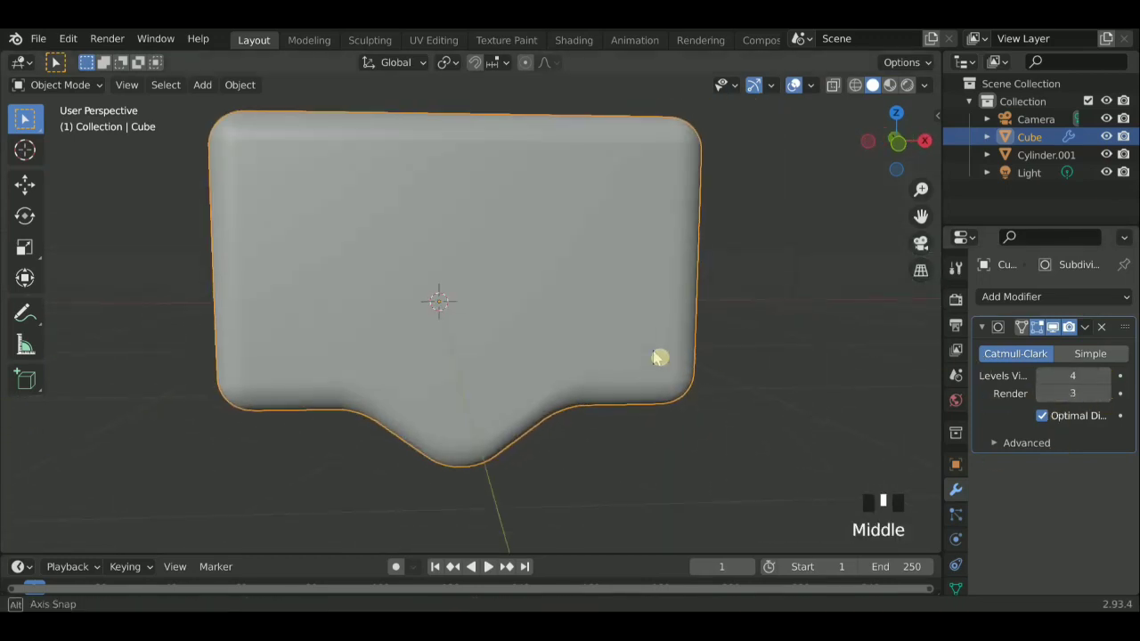
scroll(629, 348, up, 3)
scroll(760, 301, down, 3)
click(656, 282)
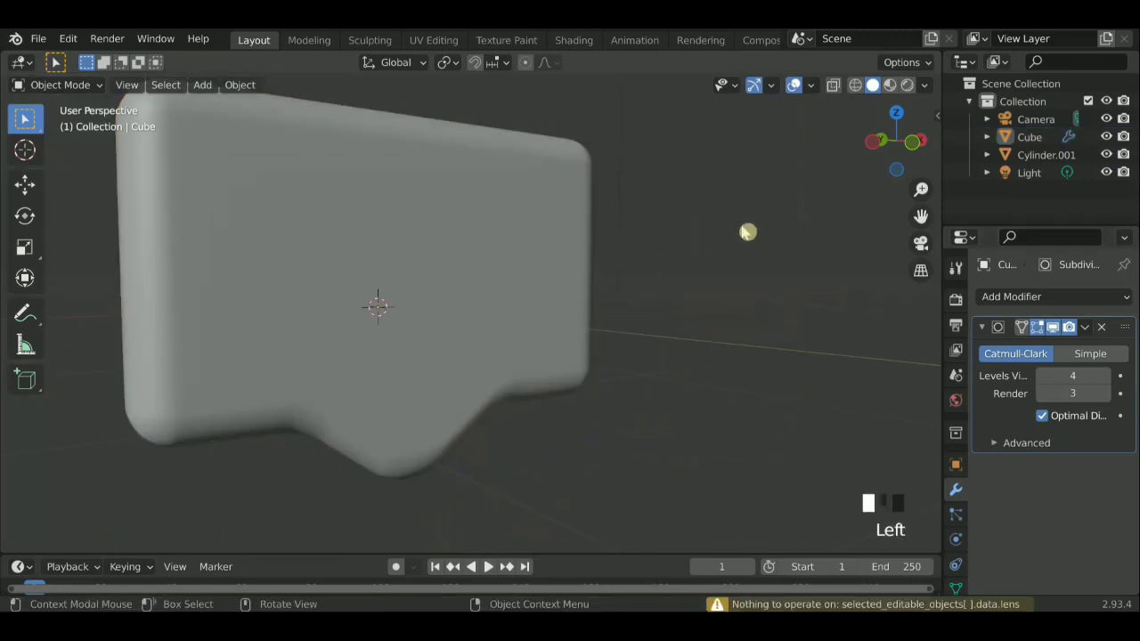
click(671, 270)
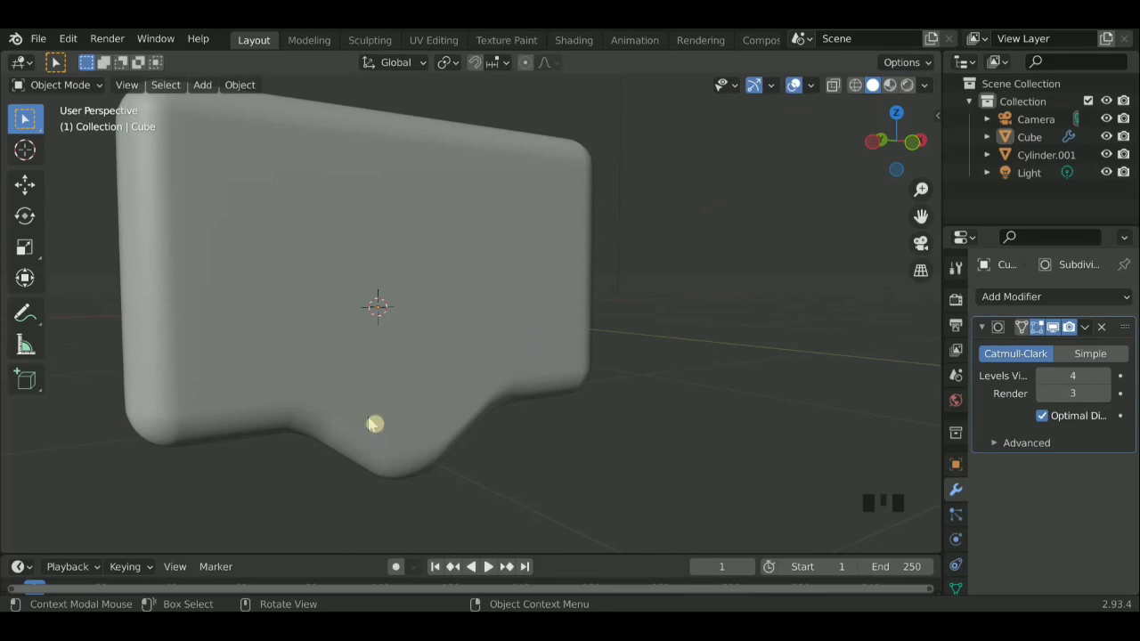
Select the heart-shaped solid and move it -6 m along the Y axis to the box
middle_drag(374, 424, 372, 275)
scroll(371, 275, down, 6)
click(191, 154)
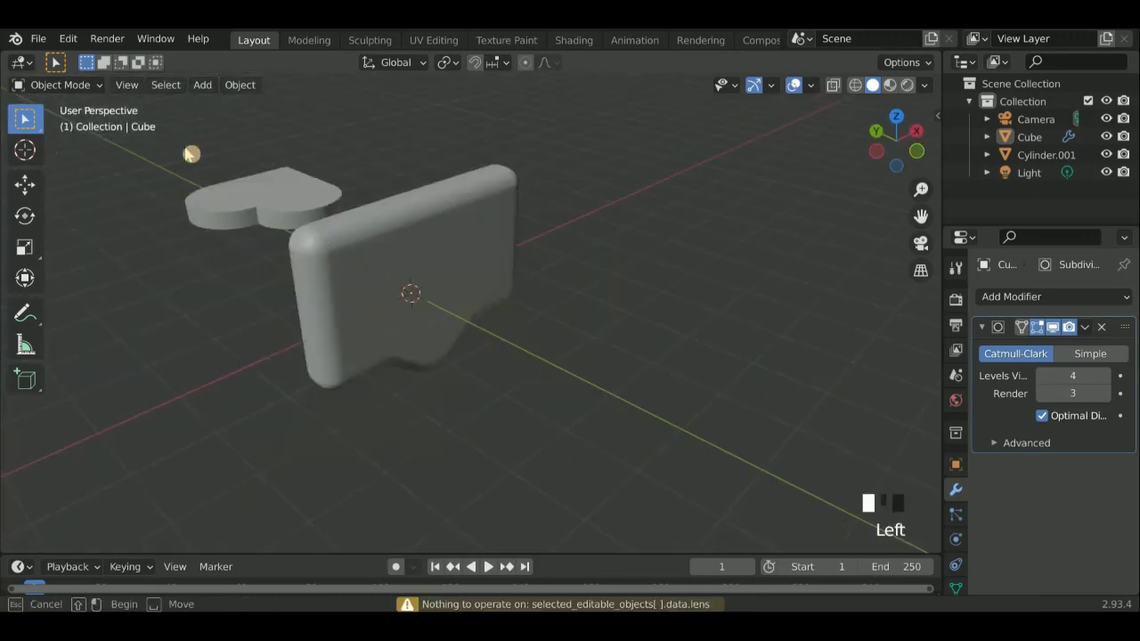
shift+click(252, 227)
middle_drag(282, 191, 426, 334)
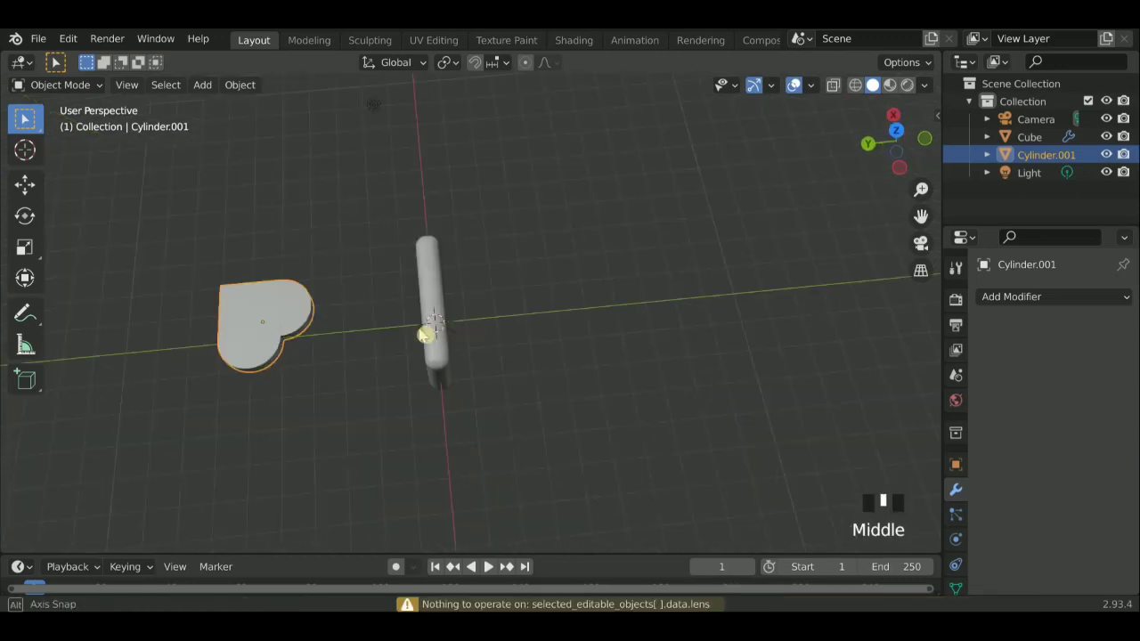
scroll(374, 313, down, 3)
key(g)
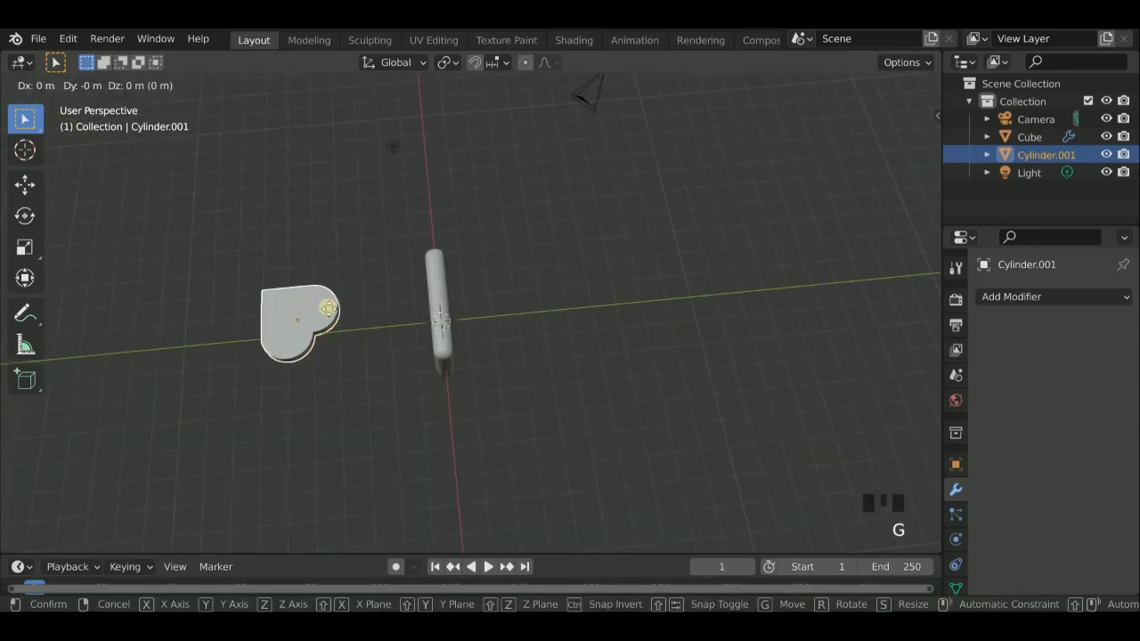
key(y)
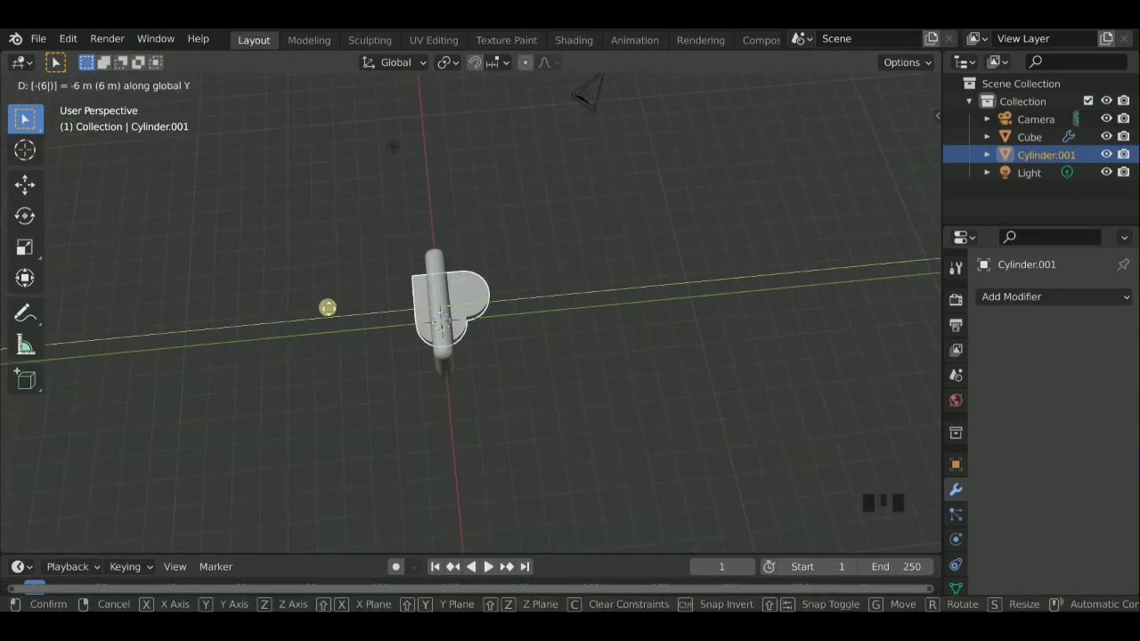
click(328, 309)
Rotate the heart 90° about the X axis so it stands upright against the box's front face
scroll(640, 359, up, 4)
middle_drag(640, 359, 616, 392)
scroll(617, 392, up, 3)
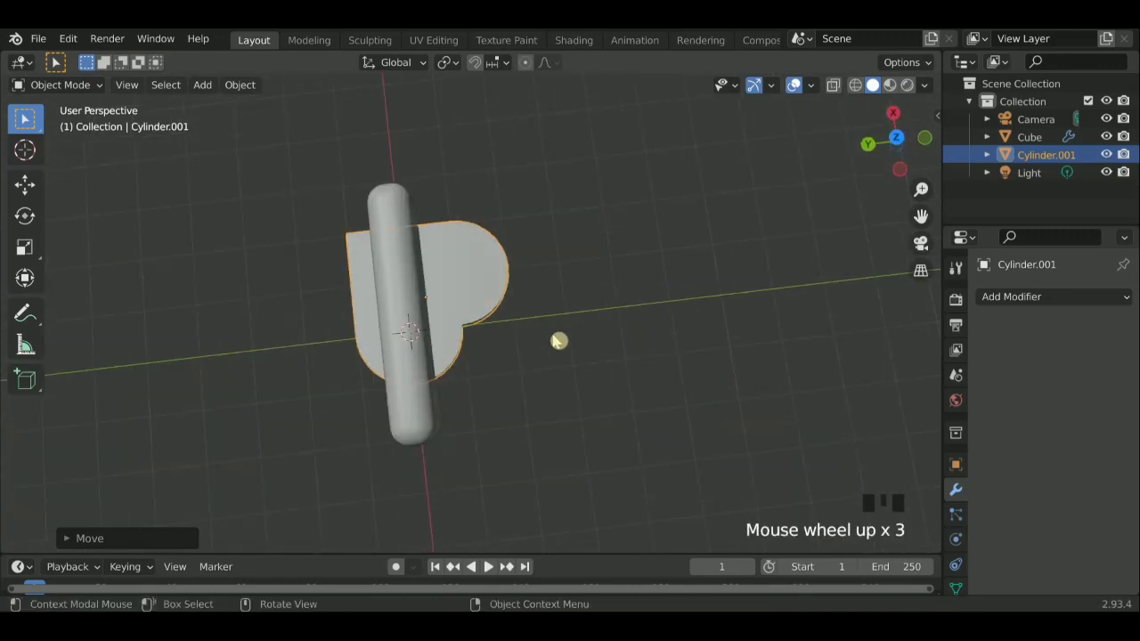
middle_drag(580, 344, 629, 404)
key(r)
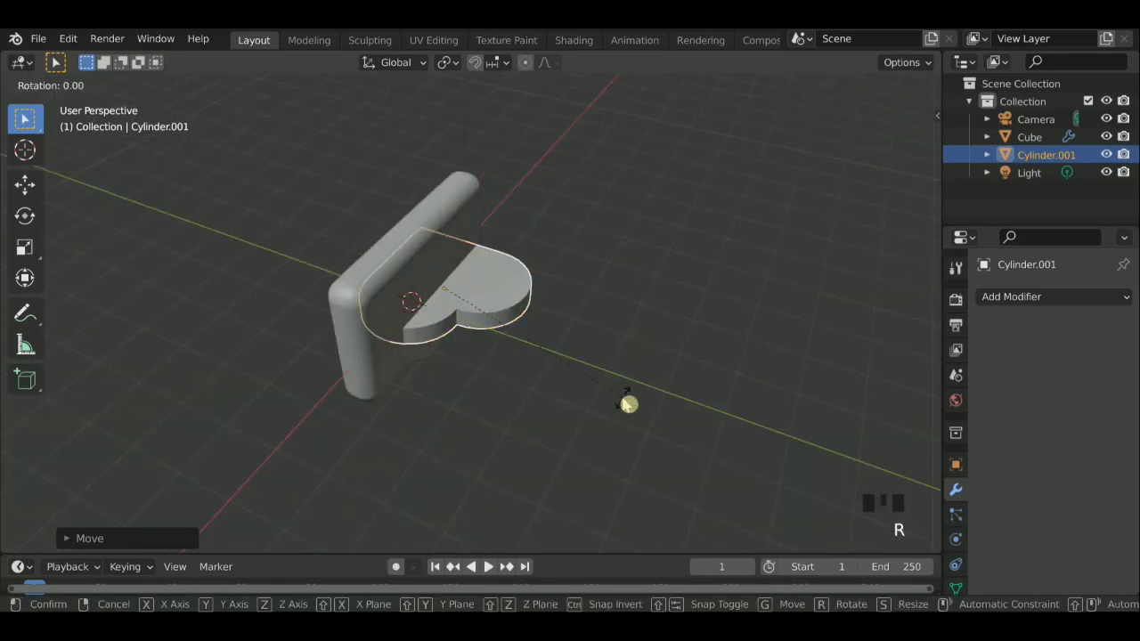
text(x)
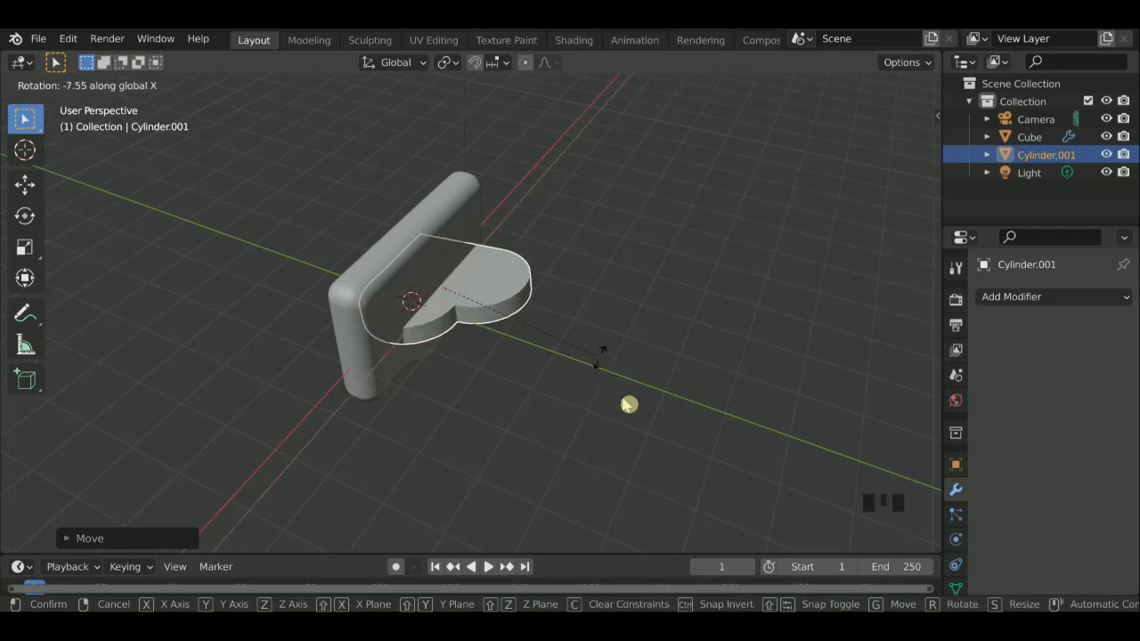
text(90)
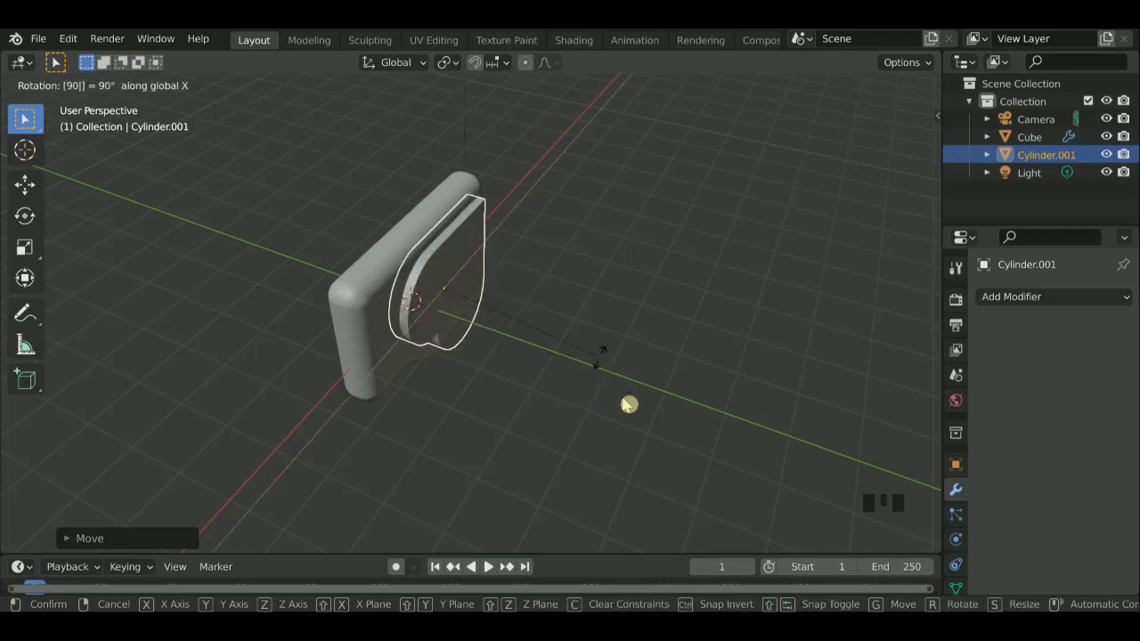
key(Return)
Check the heart's position against the box in left view, front view and perspective
middle_drag(522, 344, 561, 308)
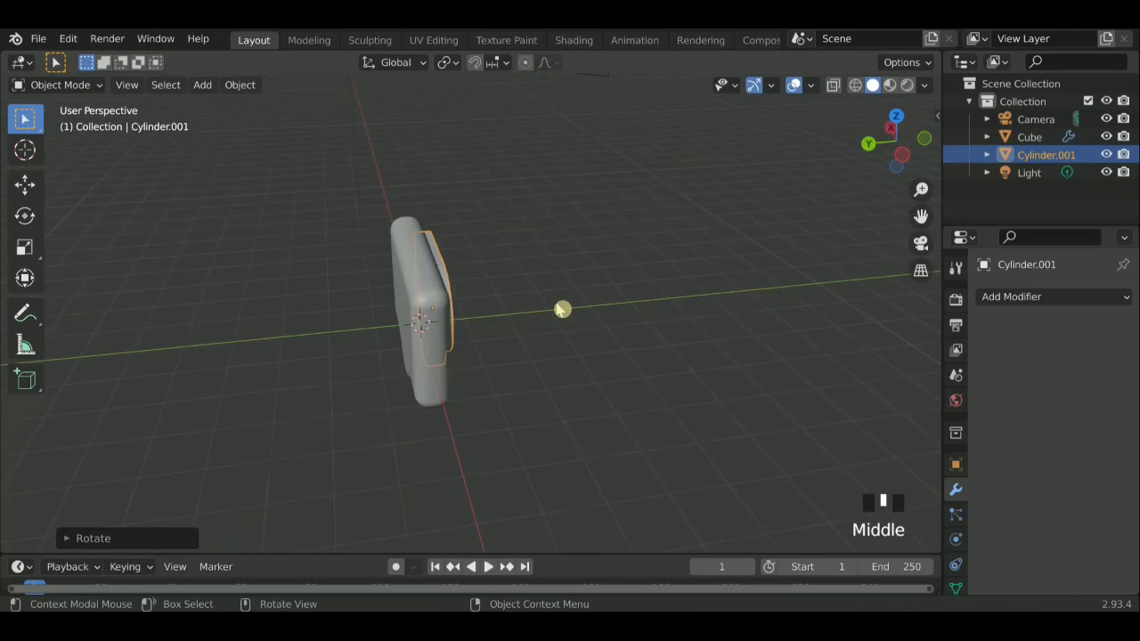
key(grave)
click(463, 311)
scroll(455, 310, up, 1)
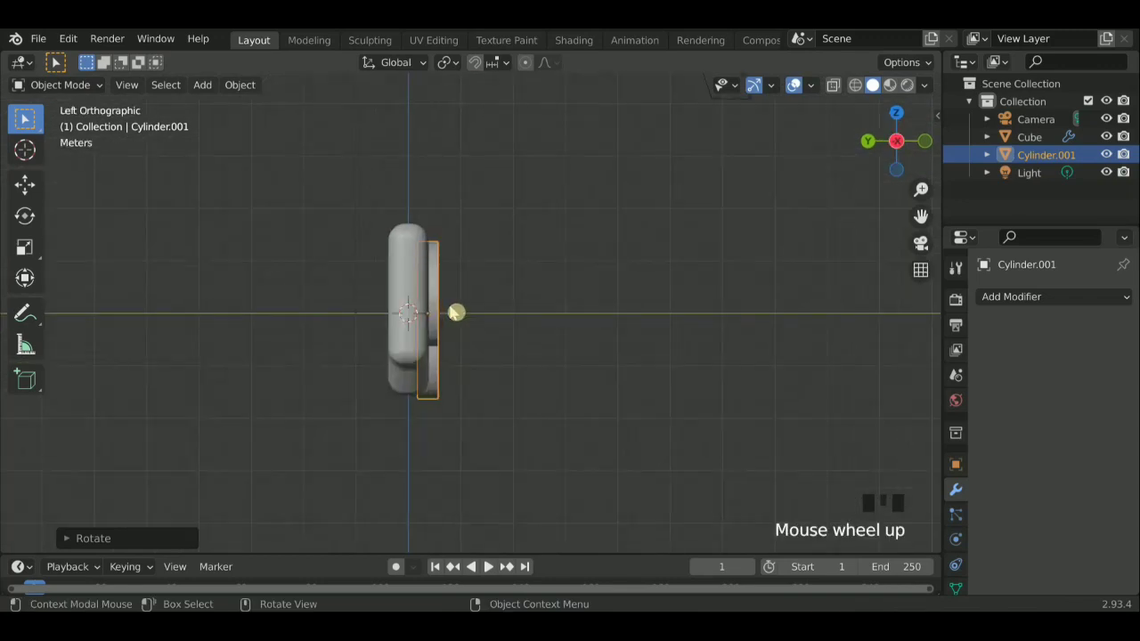
key(grave)
click(351, 242)
scroll(409, 311, up, 2)
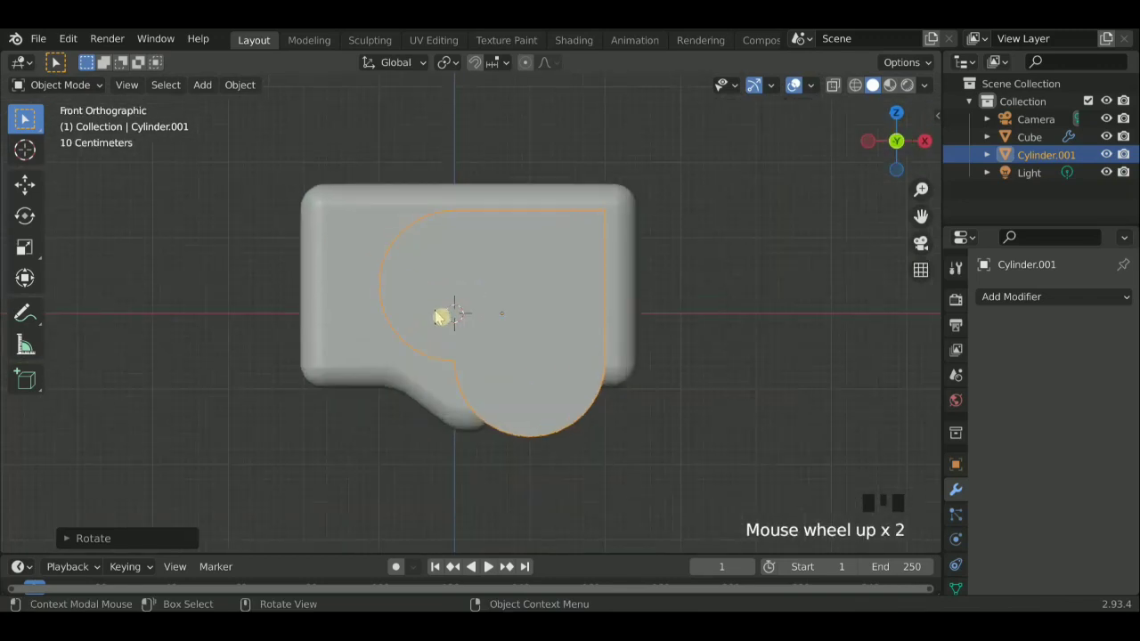
middle_drag(440, 318, 744, 318)
scroll(562, 316, up, 1)
scroll(744, 318, up, 1)
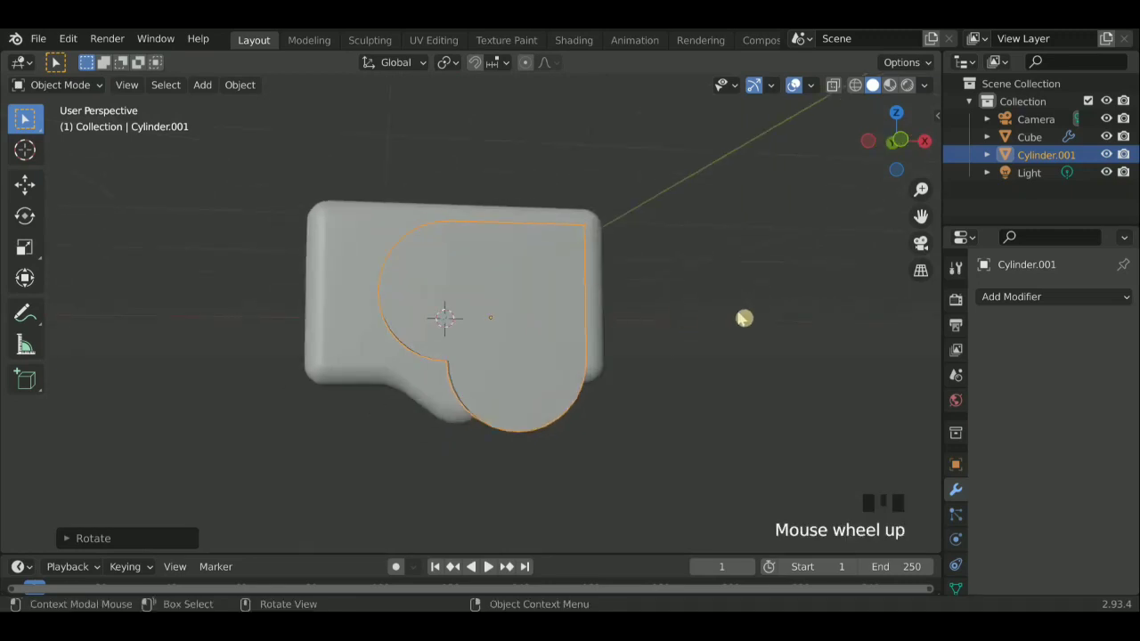
Scale the heart down in X and Z only, keeping its Y thickness, so it fits well inside the box's front face
key(s)
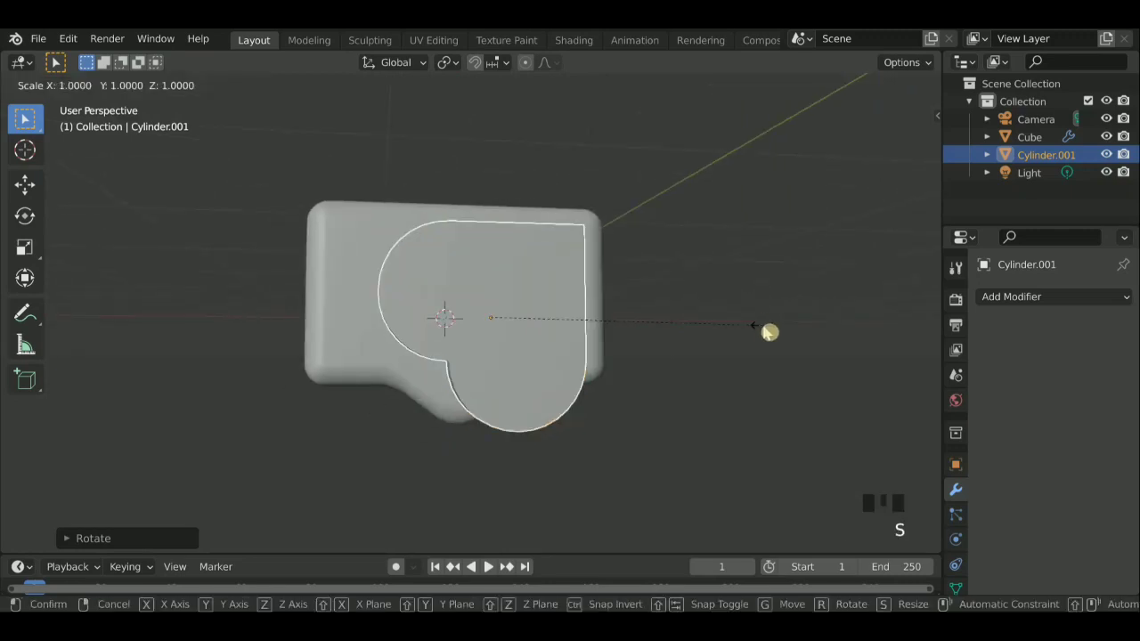
right_click(767, 331)
scroll(762, 324, down, 1)
middle_drag(762, 324, 637, 276)
scroll(637, 276, up, 1)
scroll(655, 285, up, 2)
key(s)
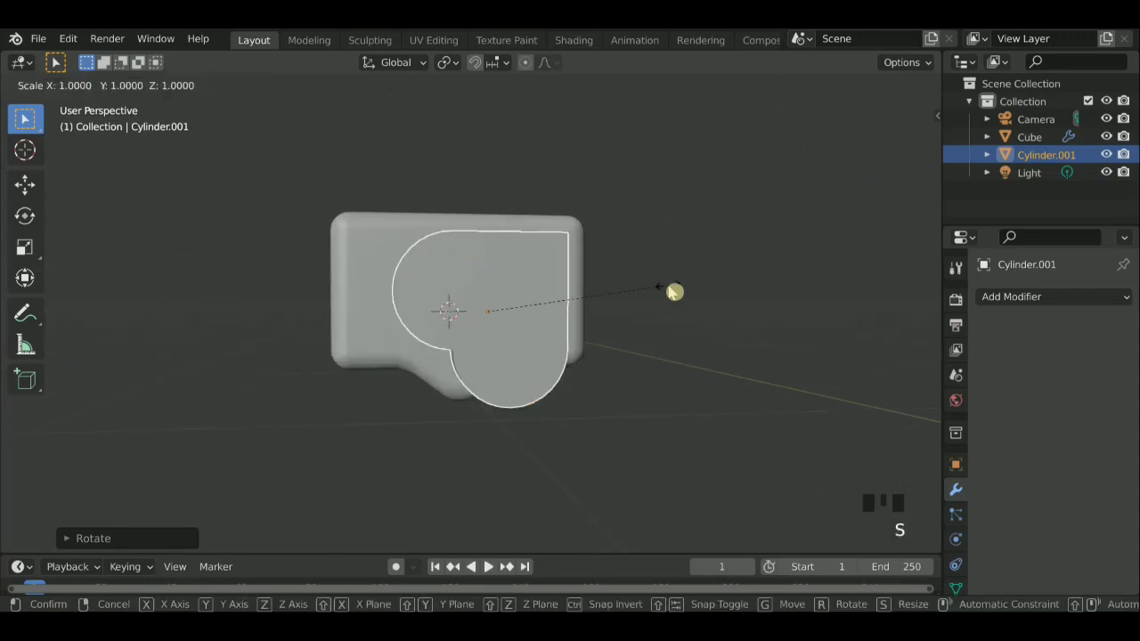
key(shift+y)
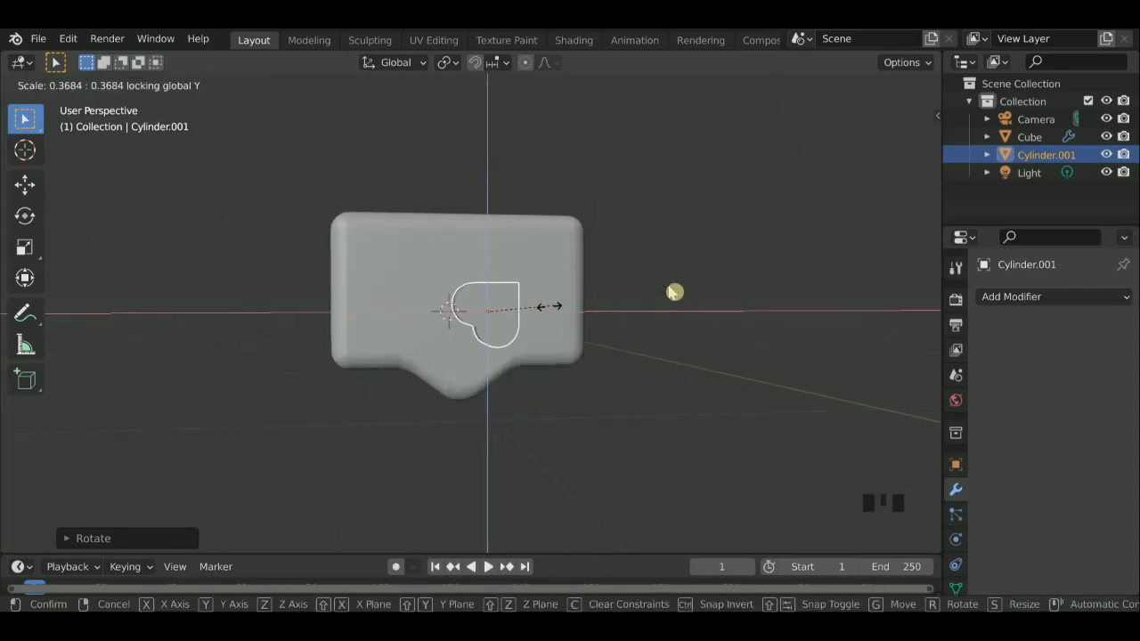
click(575, 311)
scroll(594, 301, down, 1)
scroll(594, 301, up, 2)
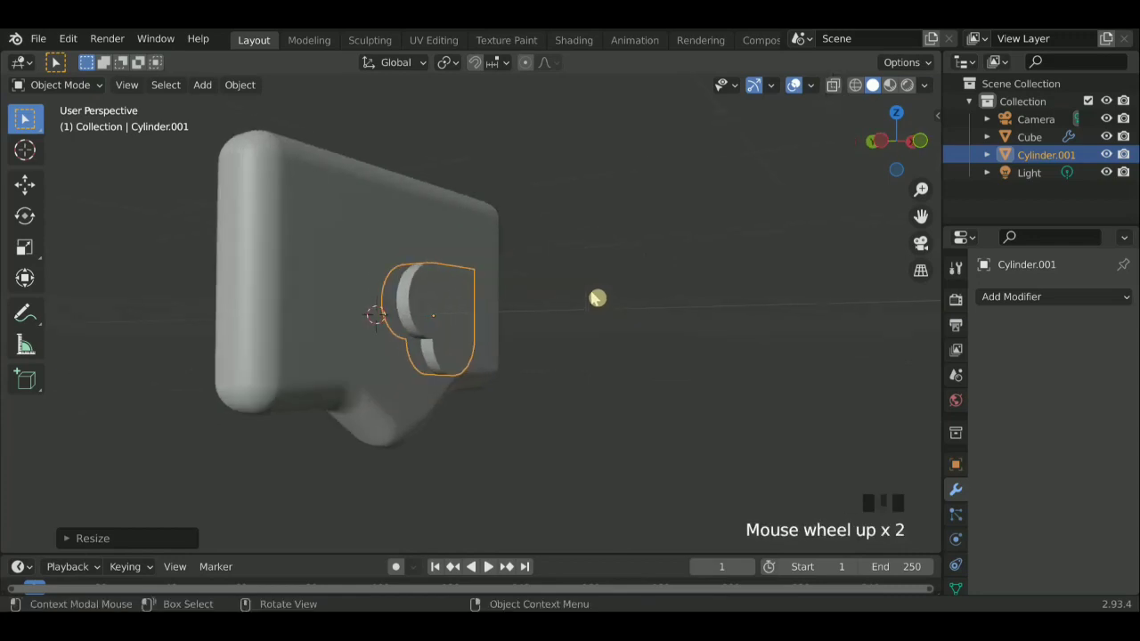
Move the heart about -0.43 m along X and then up along Z to centre it on the box's front face
scroll(596, 297, down, 2)
scroll(611, 303, down, 1)
middle_drag(615, 308, 585, 326)
scroll(547, 330, up, 2)
scroll(588, 326, up, 3)
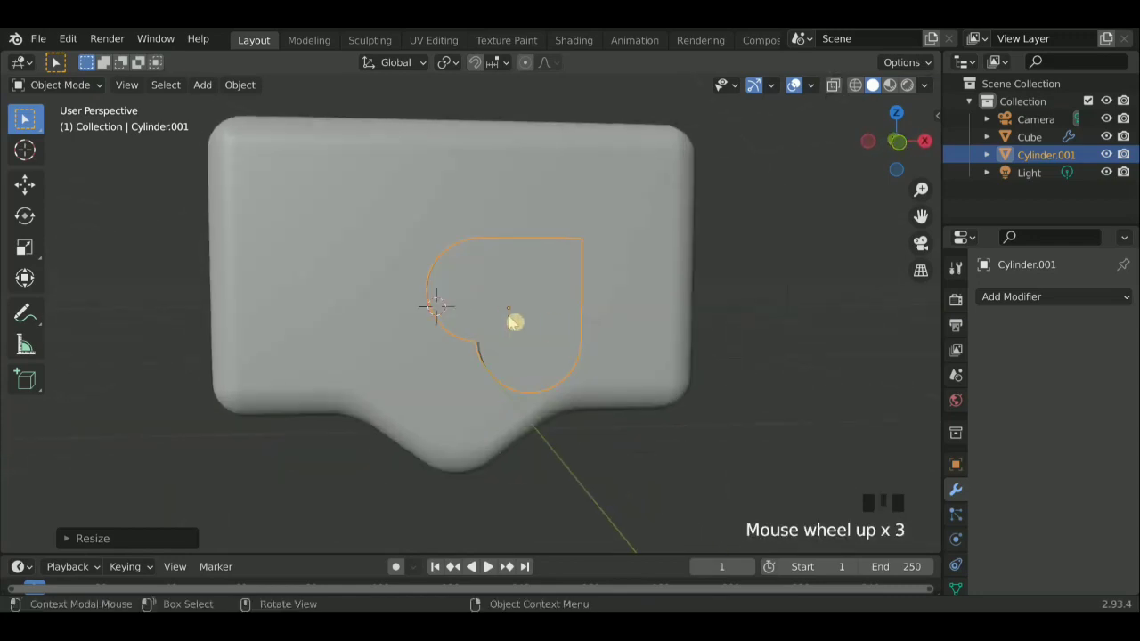
key(g)
key(x)
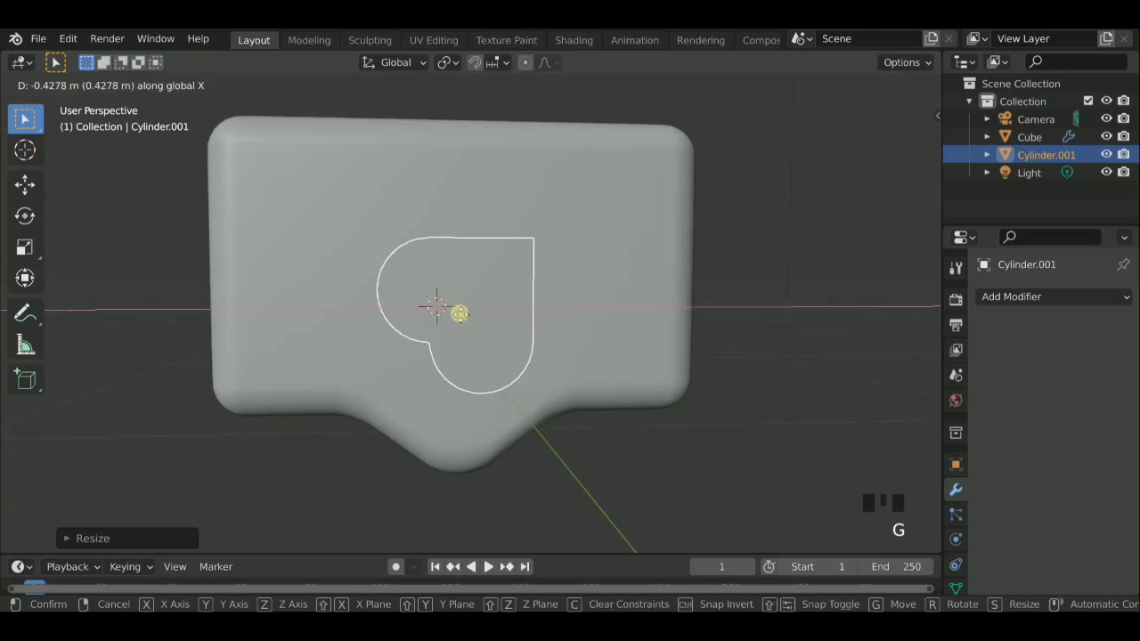
click(460, 314)
key(g)
key(z)
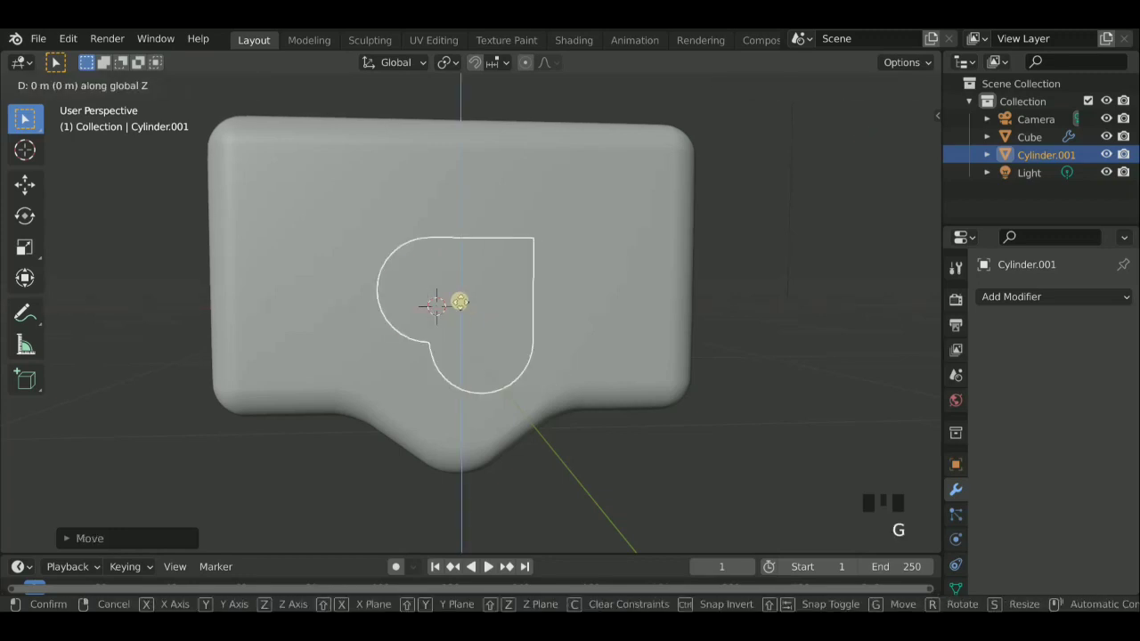
click(515, 282)
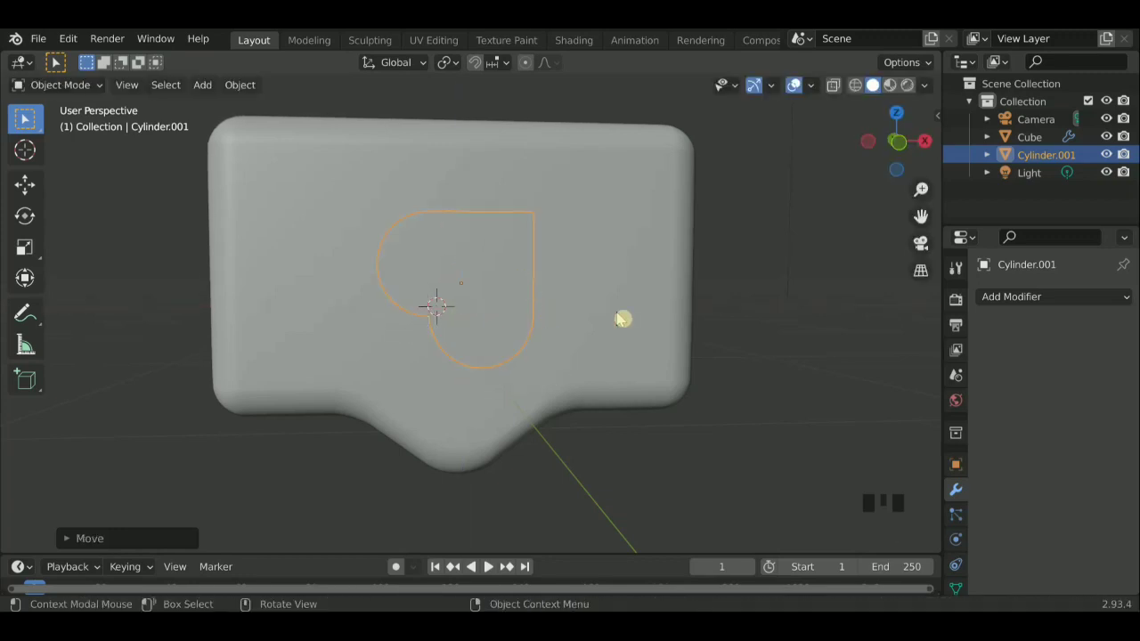
key(r)
text(y)
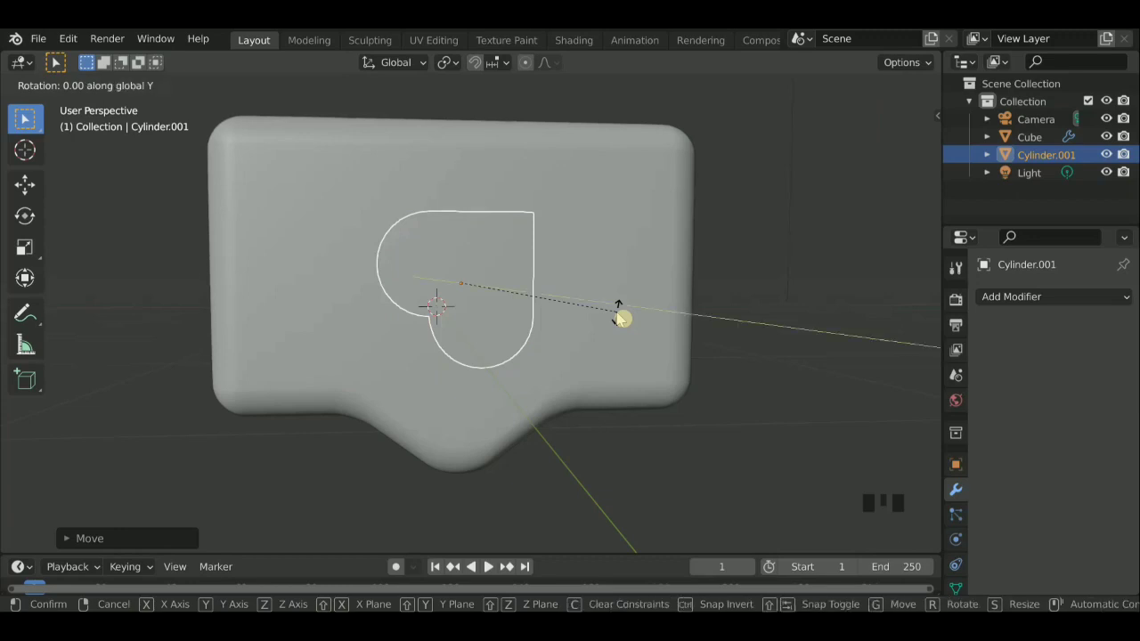
text(45)
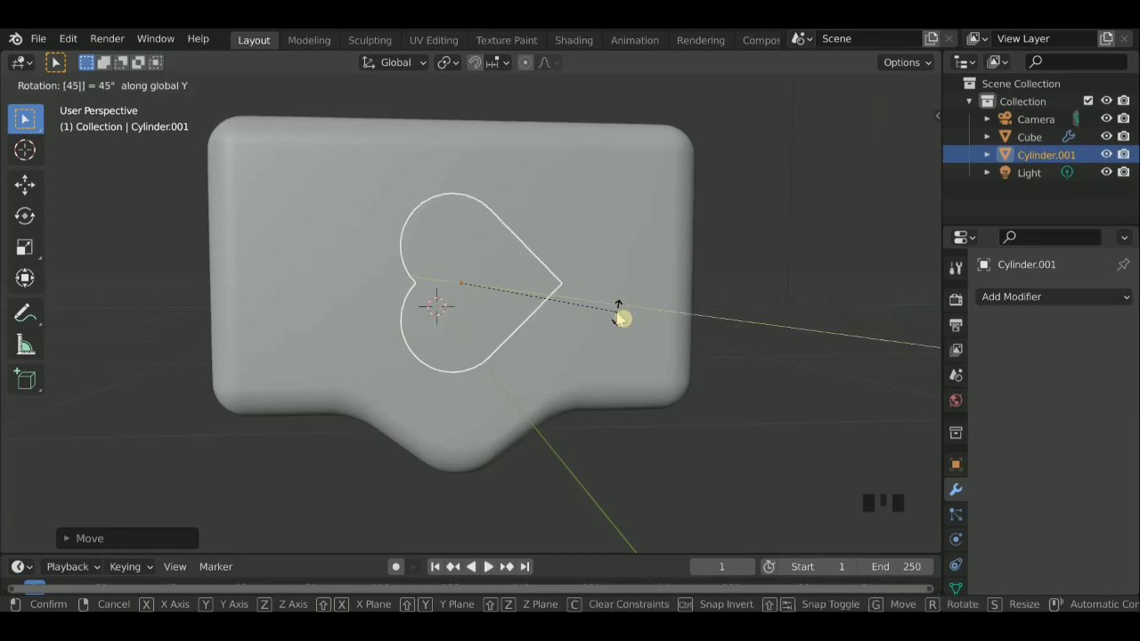
key(BackSpace)
key(BackSpace)
text(90)
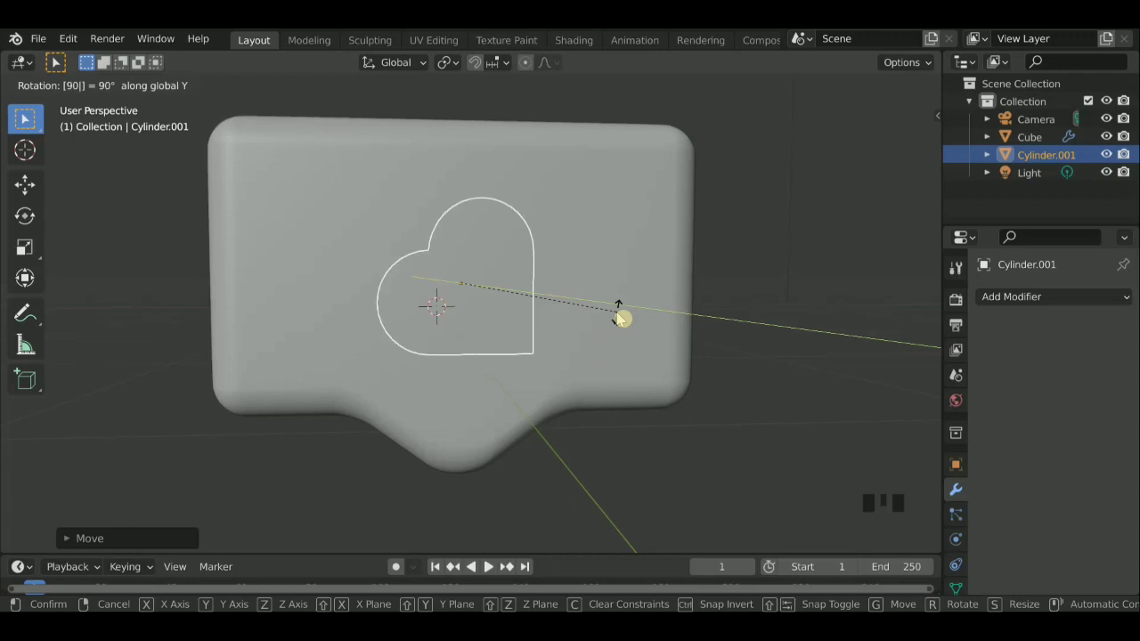
key(BackSpace)
key(Escape)
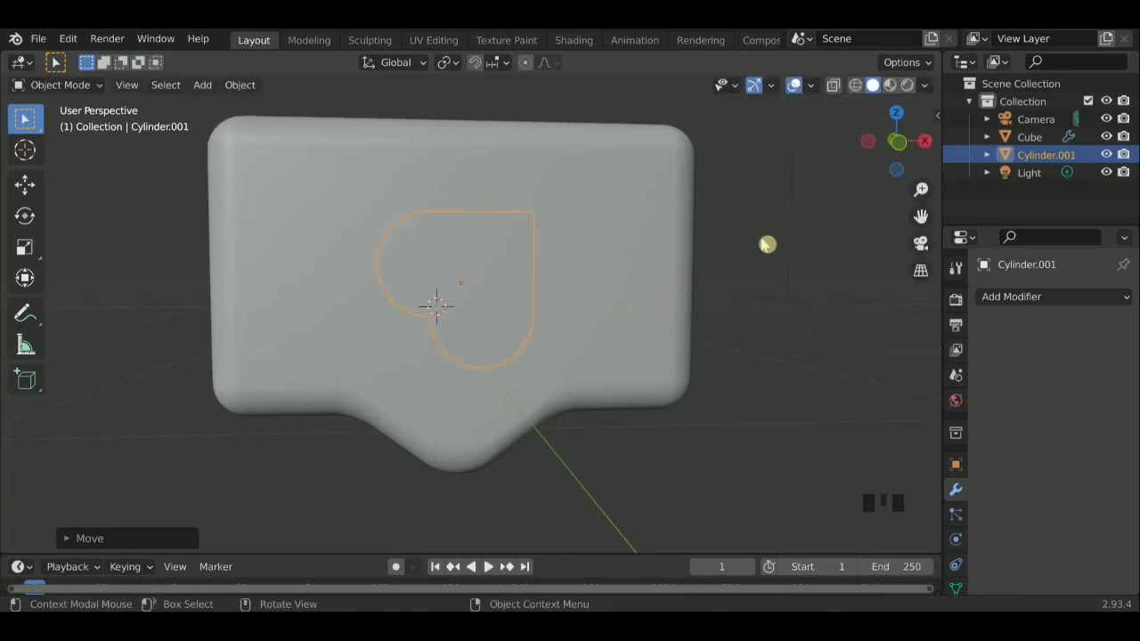
Rotate the heart freely about the Y axis by about 133° so its point faces straight down
key(r)
key(y)
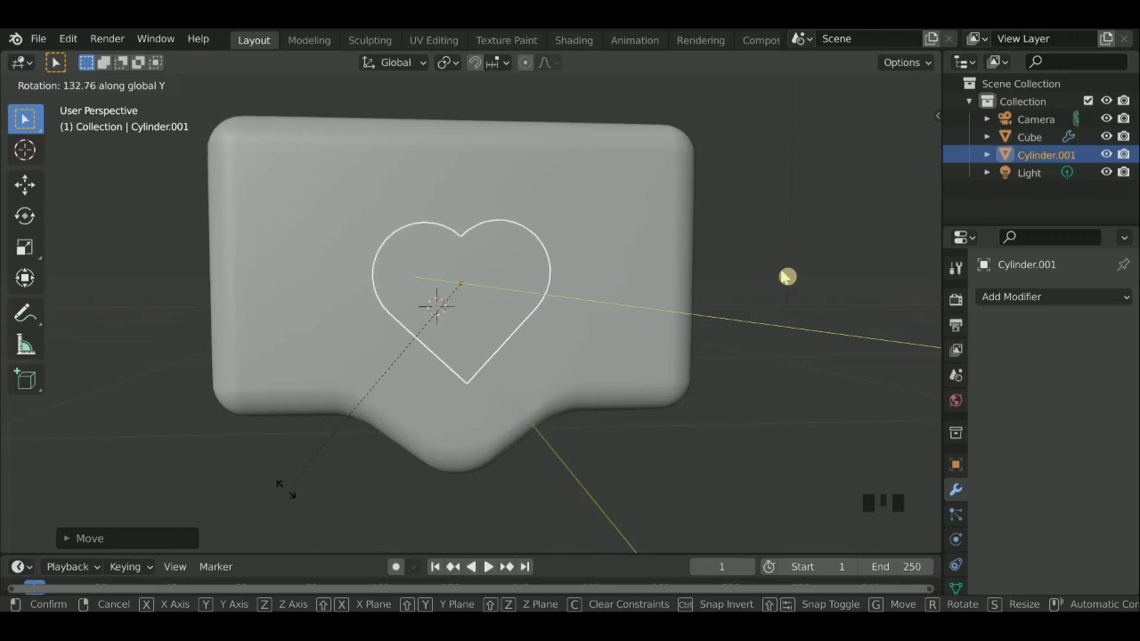
click(323, 472)
scroll(323, 472, up, 2)
middle_drag(356, 437, 410, 432)
scroll(792, 240, up, 2)
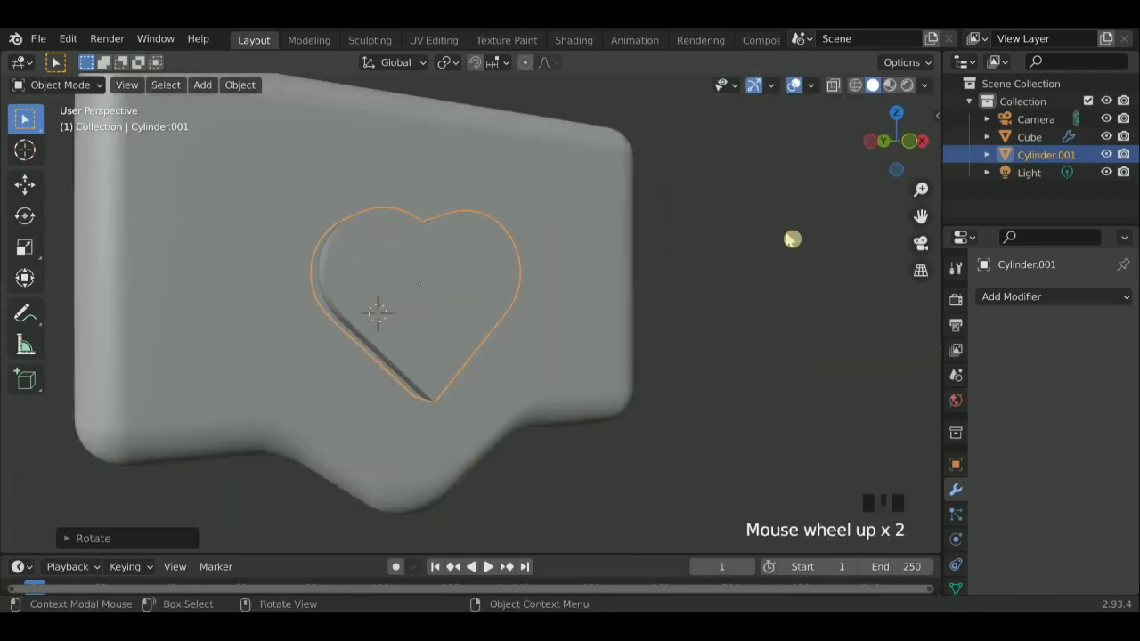
Examine the heart on the box from several angles in material preview, rendered and solid shading
click(890, 86)
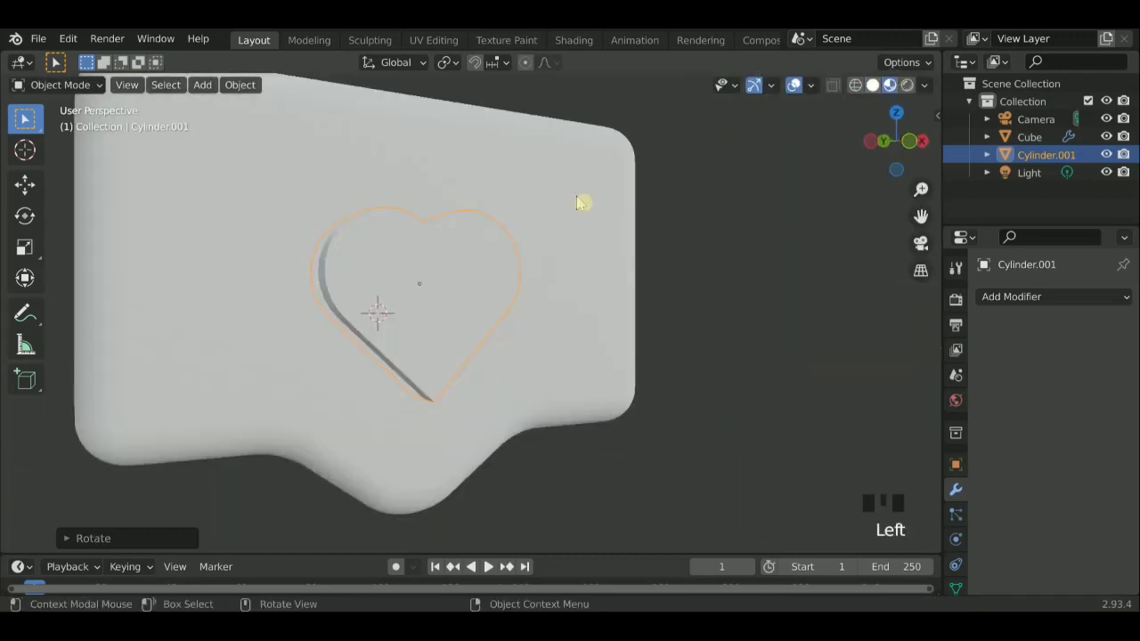
scroll(463, 239, down, 2)
middle_drag(392, 257, 432, 262)
scroll(432, 261, up, 2)
scroll(590, 242, down, 4)
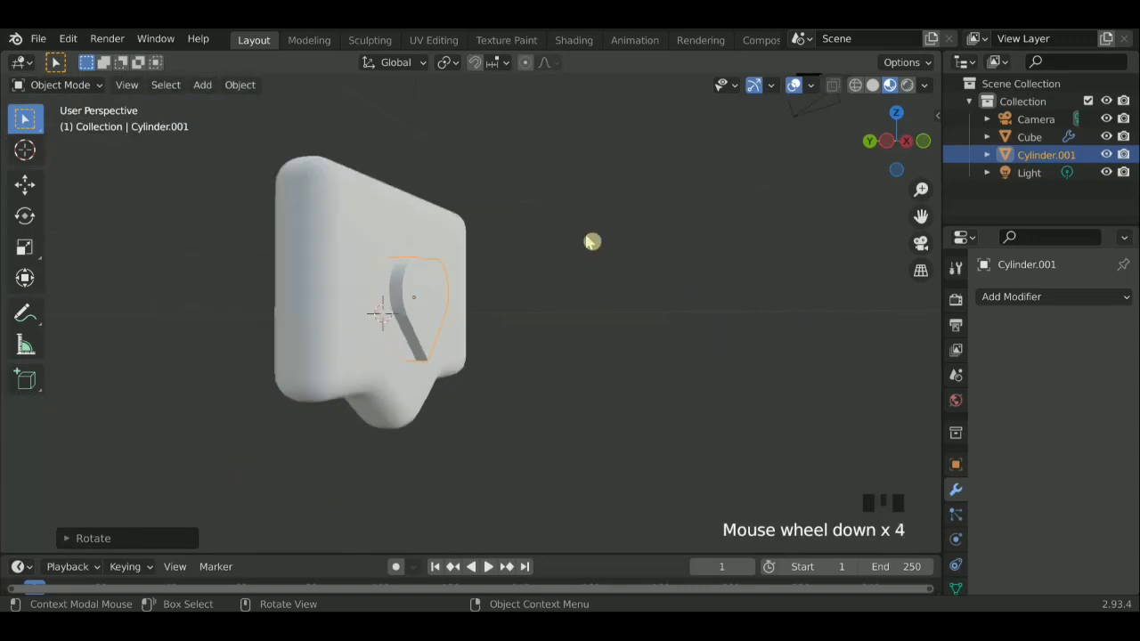
middle_drag(591, 241, 703, 209)
click(908, 85)
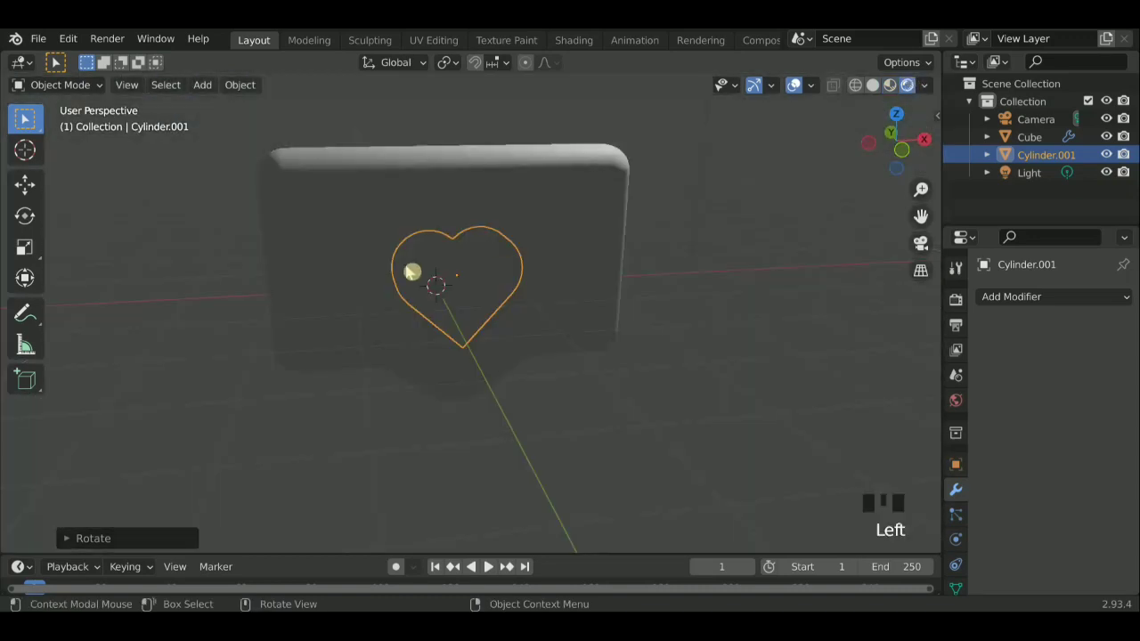
scroll(466, 295, up, 3)
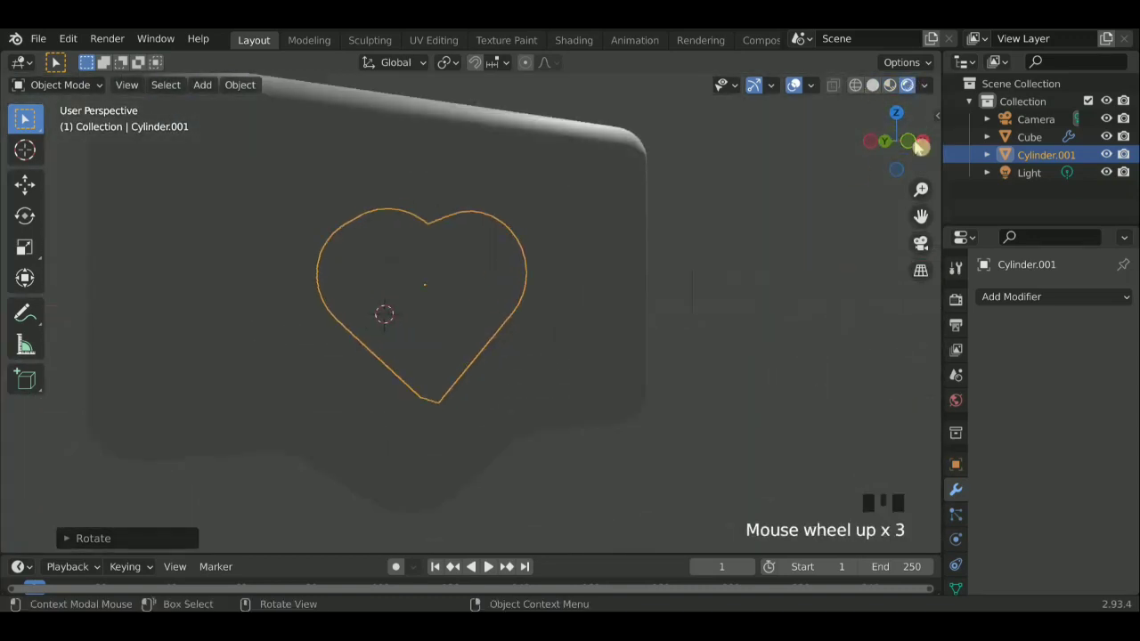
click(873, 85)
scroll(481, 324, down, 1)
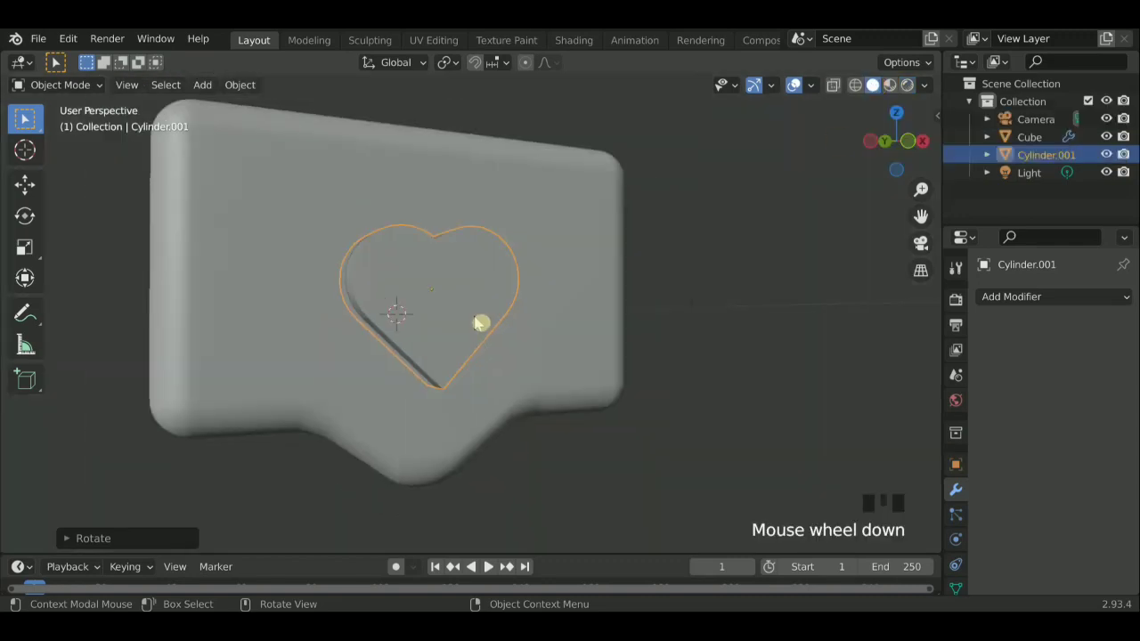
middle_drag(481, 323, 469, 288)
scroll(499, 311, down, 2)
scroll(564, 323, up, 2)
scroll(578, 307, down, 2)
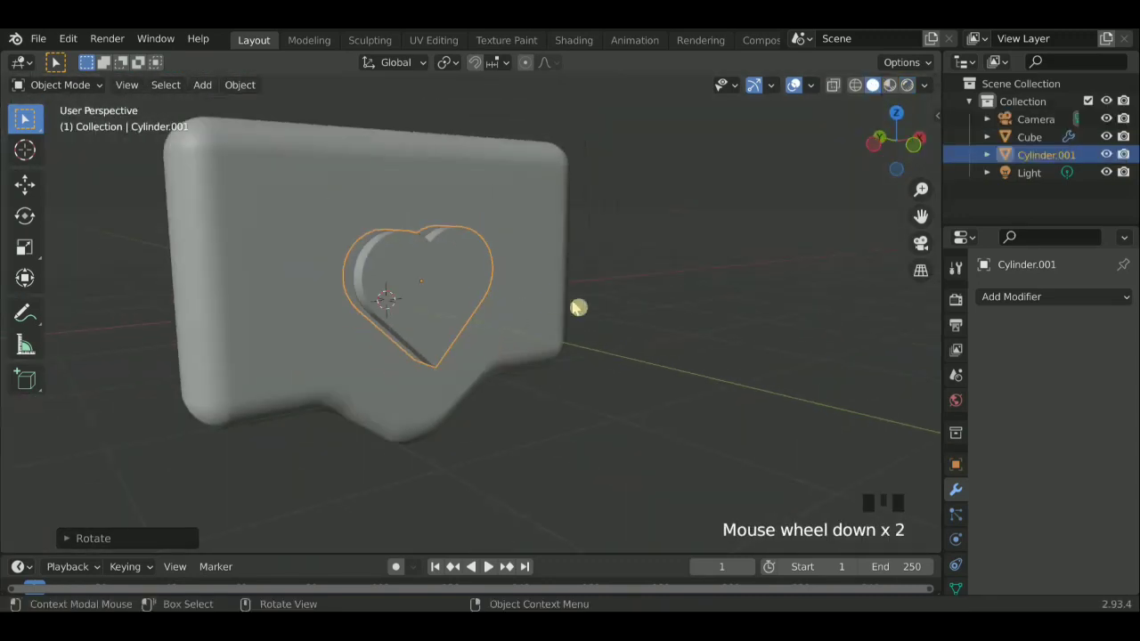
Show material preview shading and give the heart a new material with a pinkish-red base color
click(889, 84)
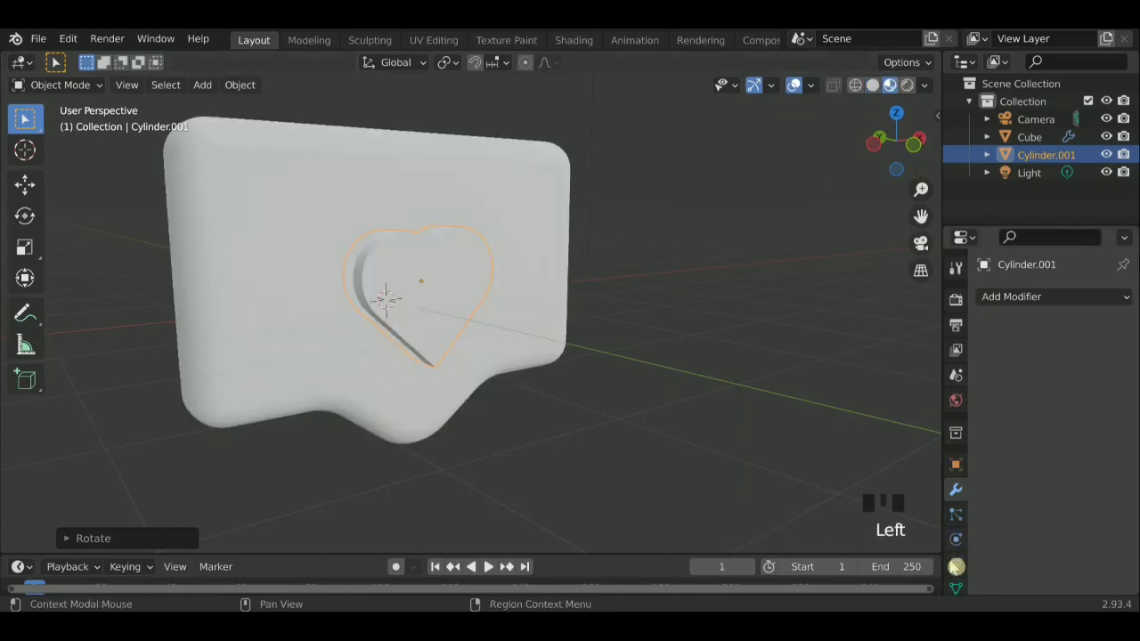
scroll(956, 535, down, 2)
scroll(956, 558, up, 1)
click(956, 589)
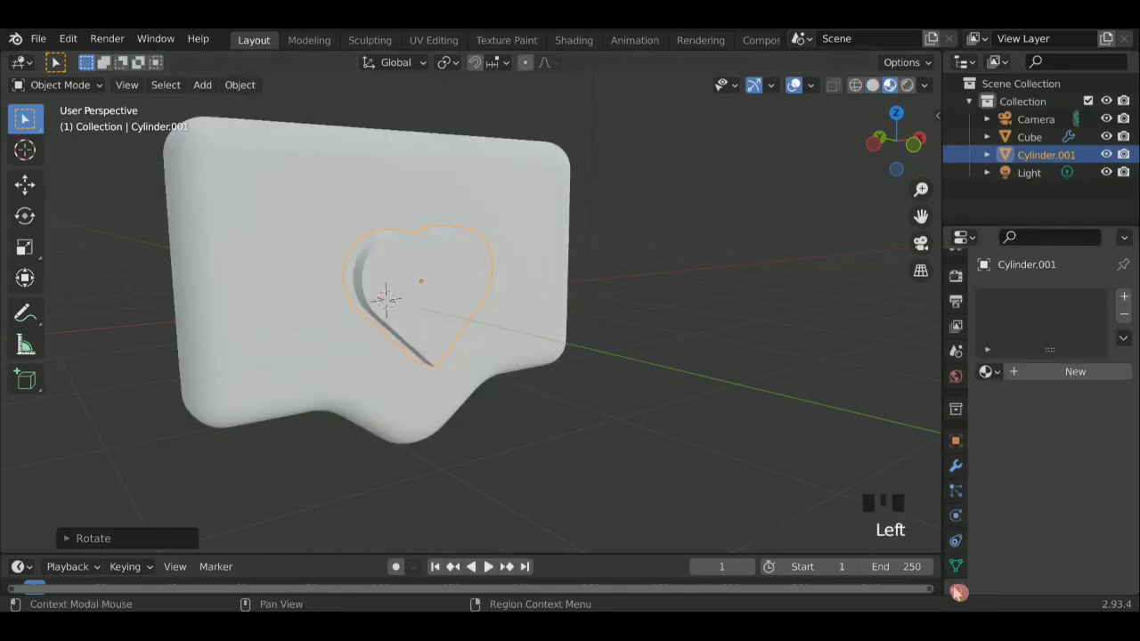
click(1075, 373)
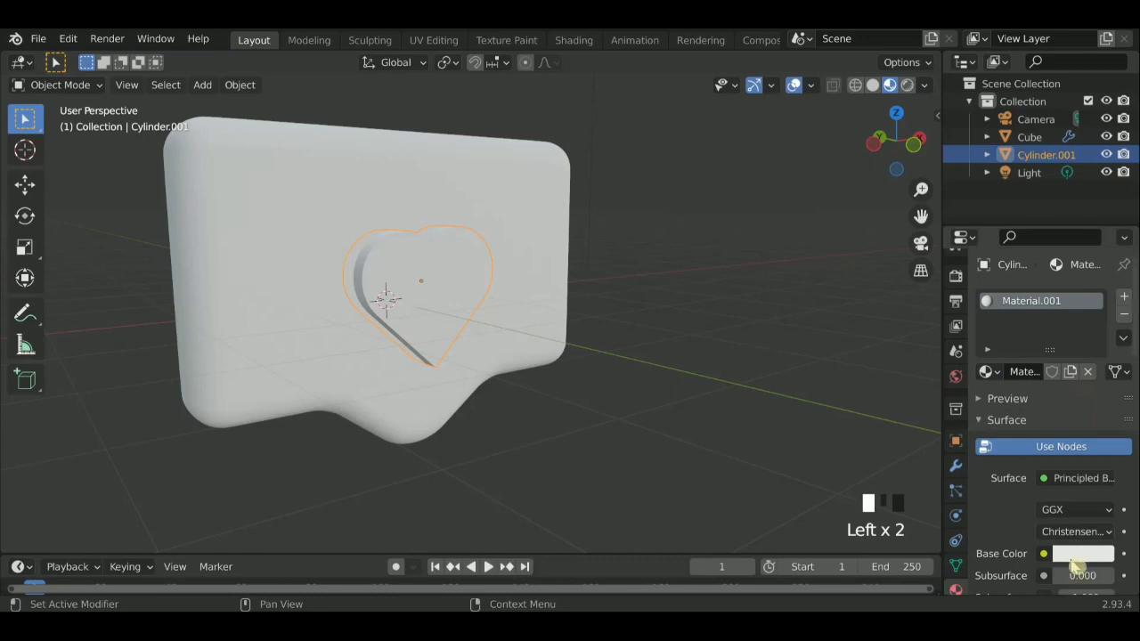
click(1074, 555)
click(1072, 554)
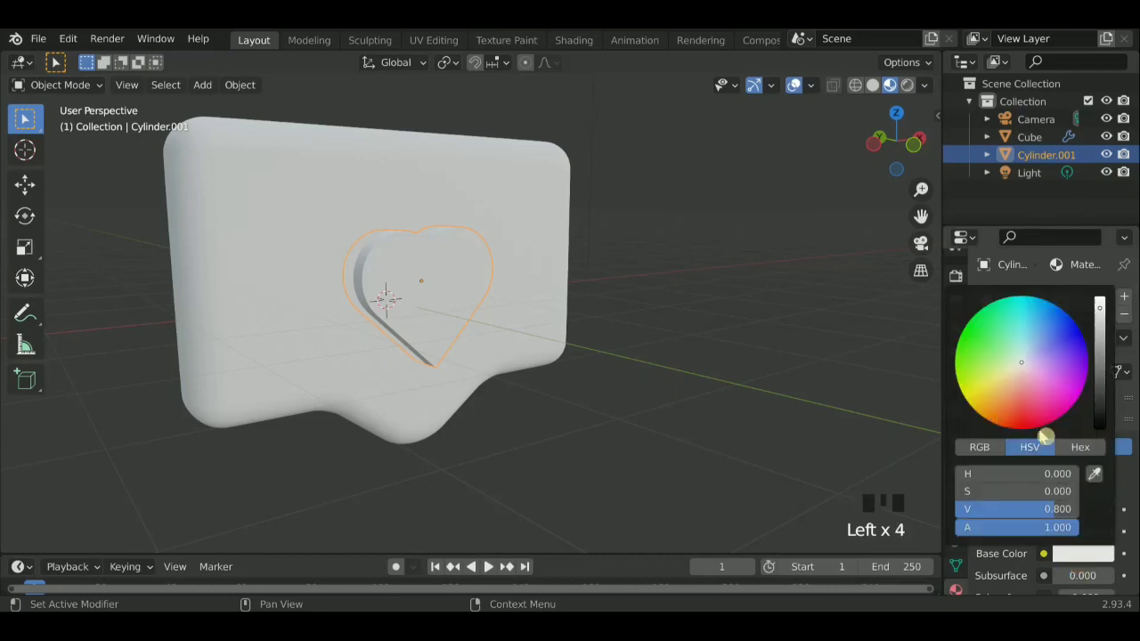
mouse_move(1045, 436)
mouse_down()
mouse_move(1028, 420)
mouse_move(1012, 425)
mouse_move(1044, 424)
mouse_up()
Try a roughness of 0 on the heart's material, and settle on a roughness of 1.000
scroll(1077, 552, down, 8)
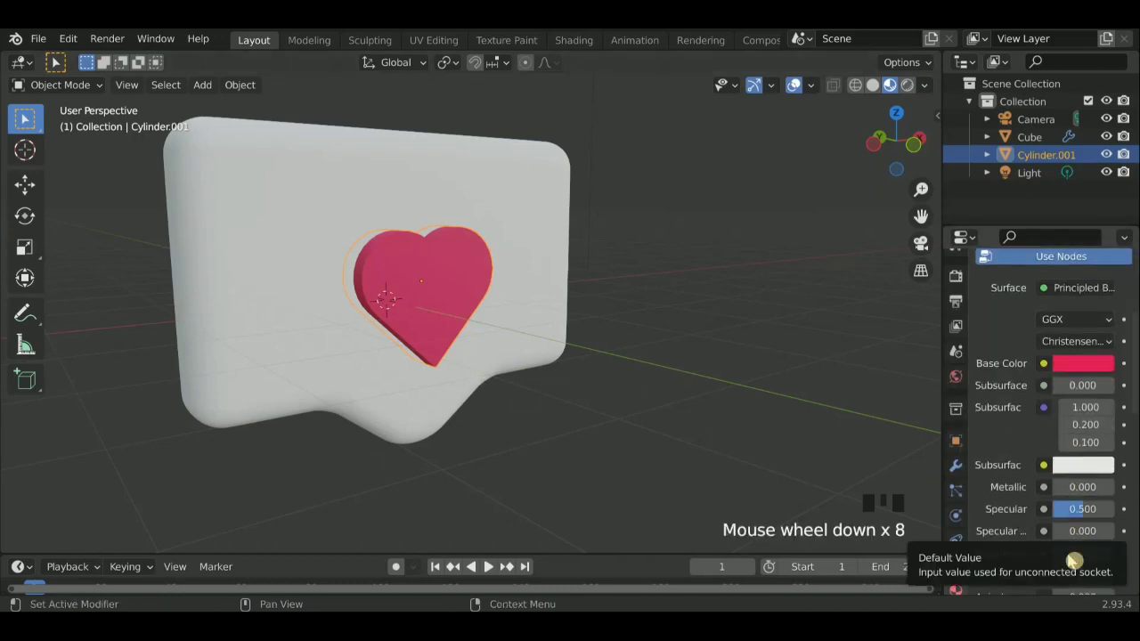
click(1075, 553)
text(000)
key(Return)
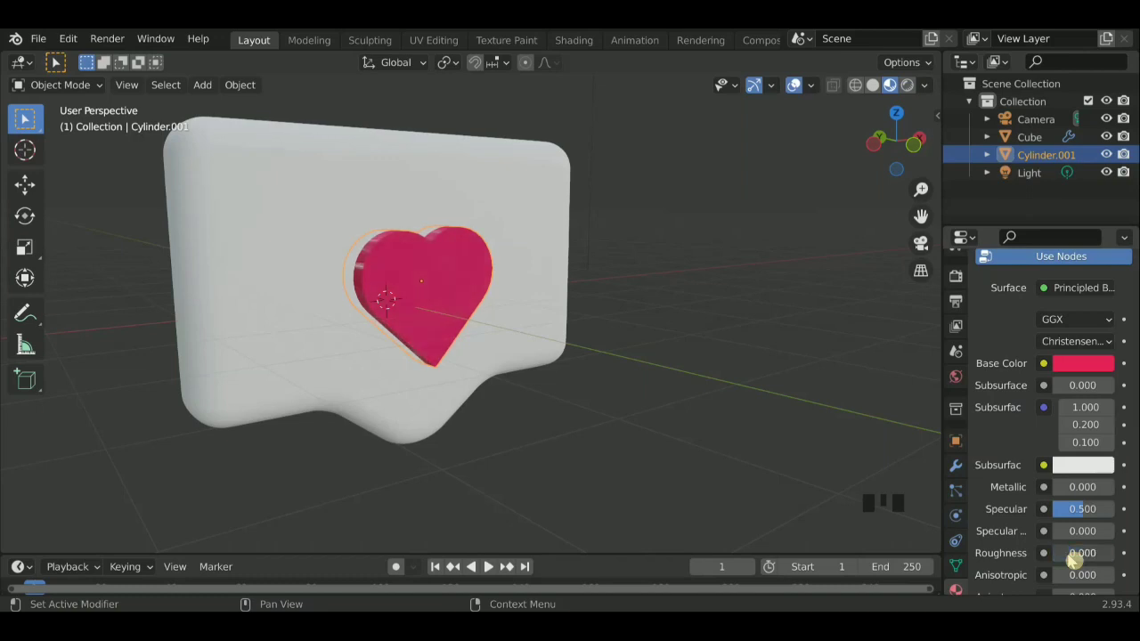
drag(1075, 557, 1075, 558)
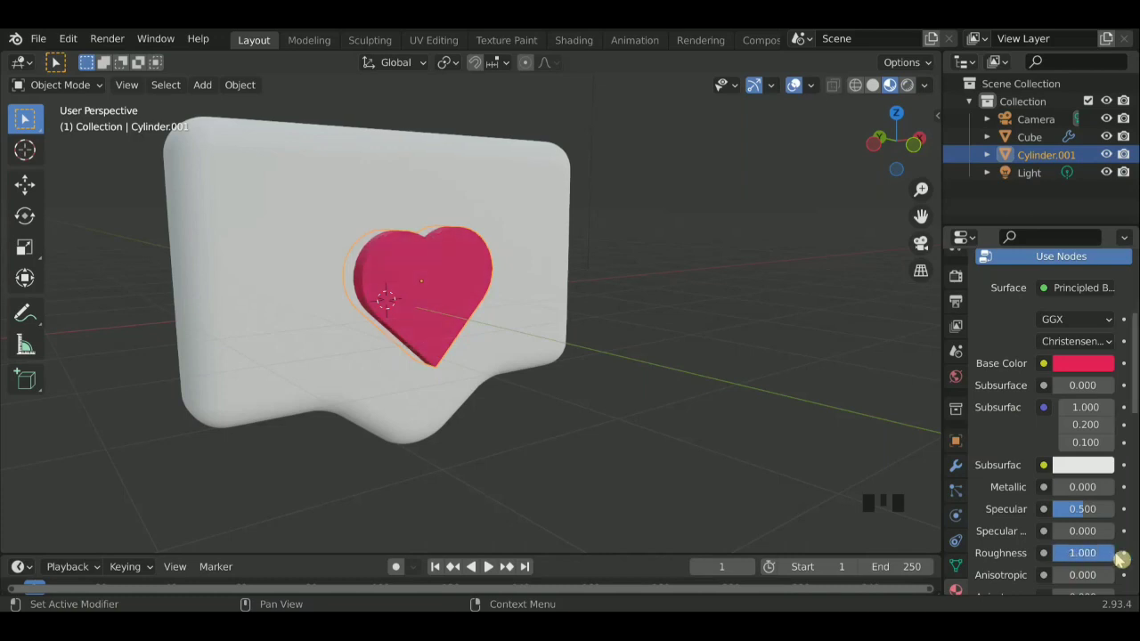
Select the speech-bubble box, heart and light together and raise them along Z in front view, clear of the ground line
scroll(1039, 505, up, 2)
scroll(674, 445, down, 7)
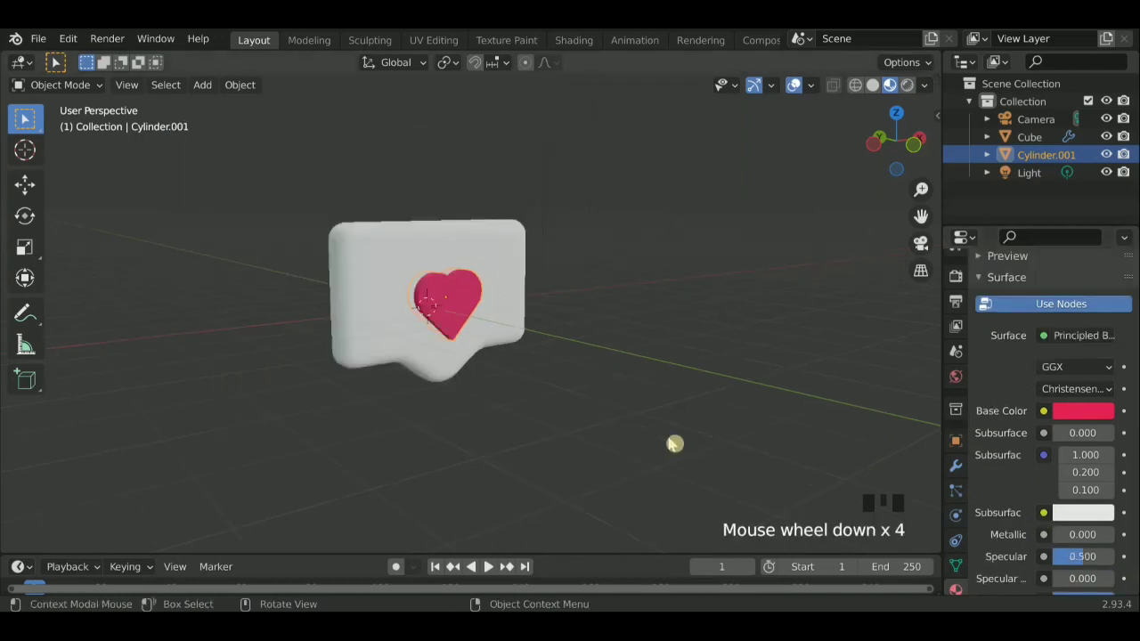
middle_drag(647, 377, 528, 330)
scroll(528, 329, up, 2)
key(Left)
key(Left)
key(Left)
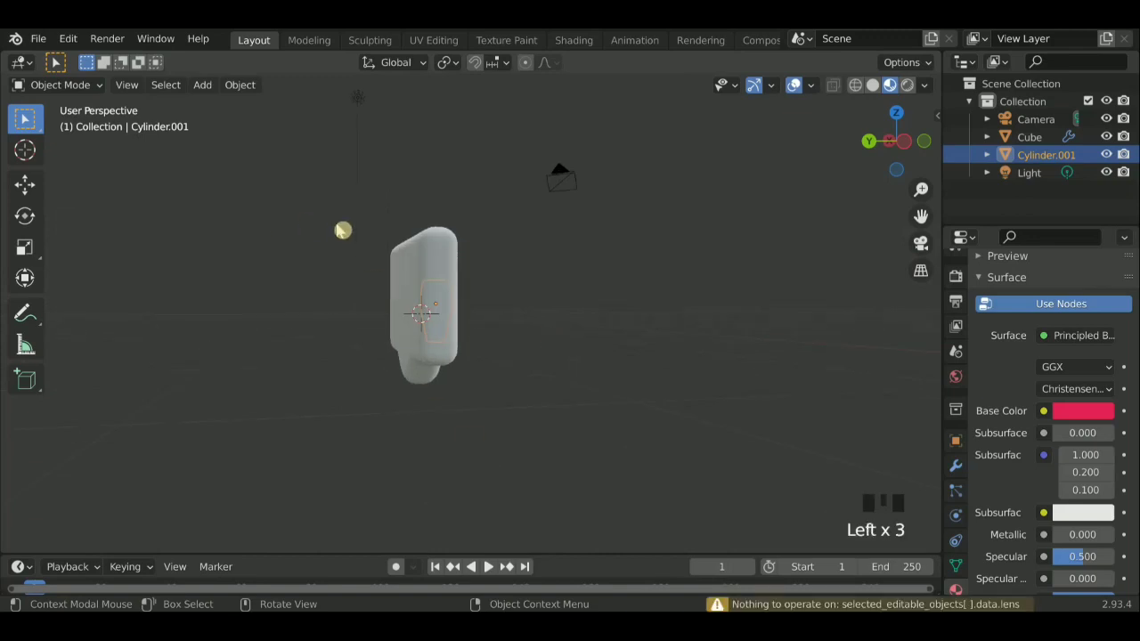
drag(351, 200, 486, 425)
scroll(500, 500, down, 3)
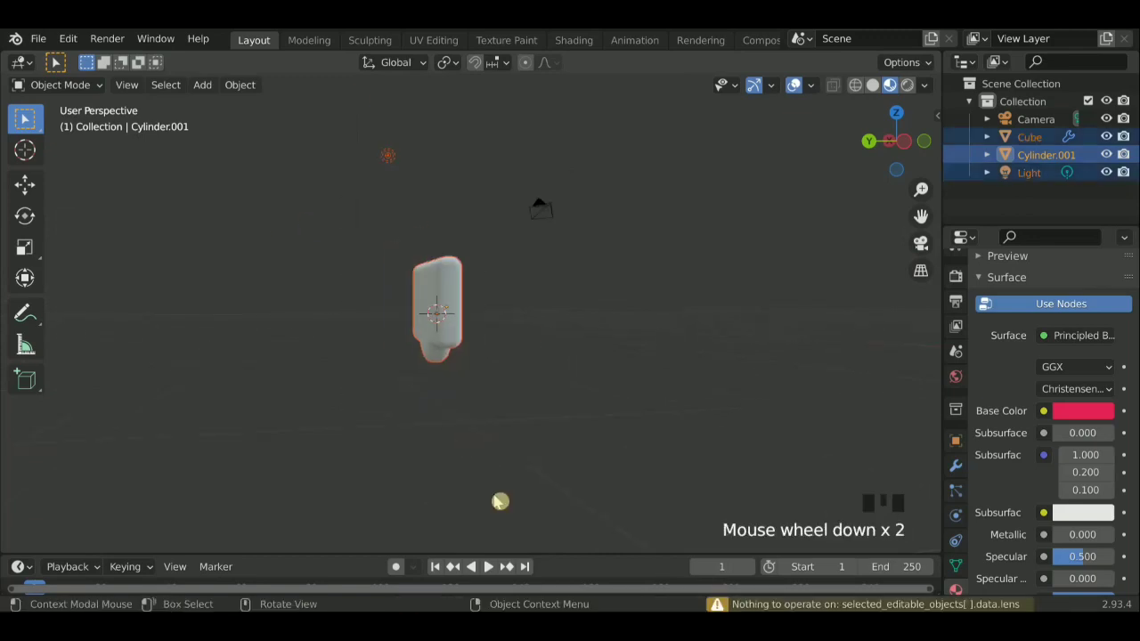
key(grave)
click(399, 436)
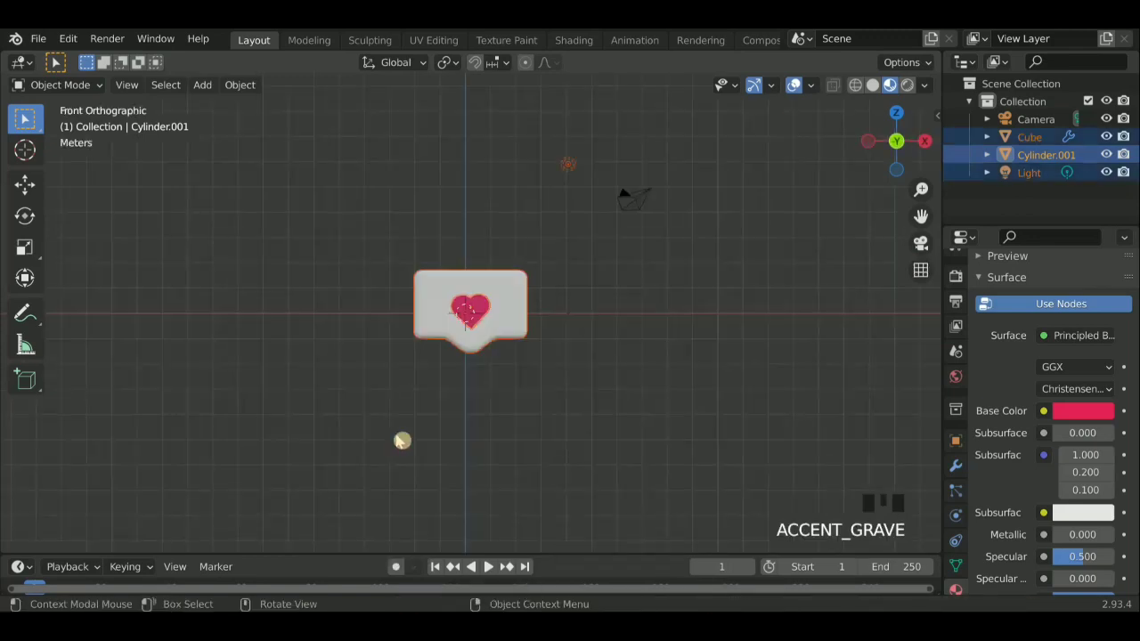
key(g)
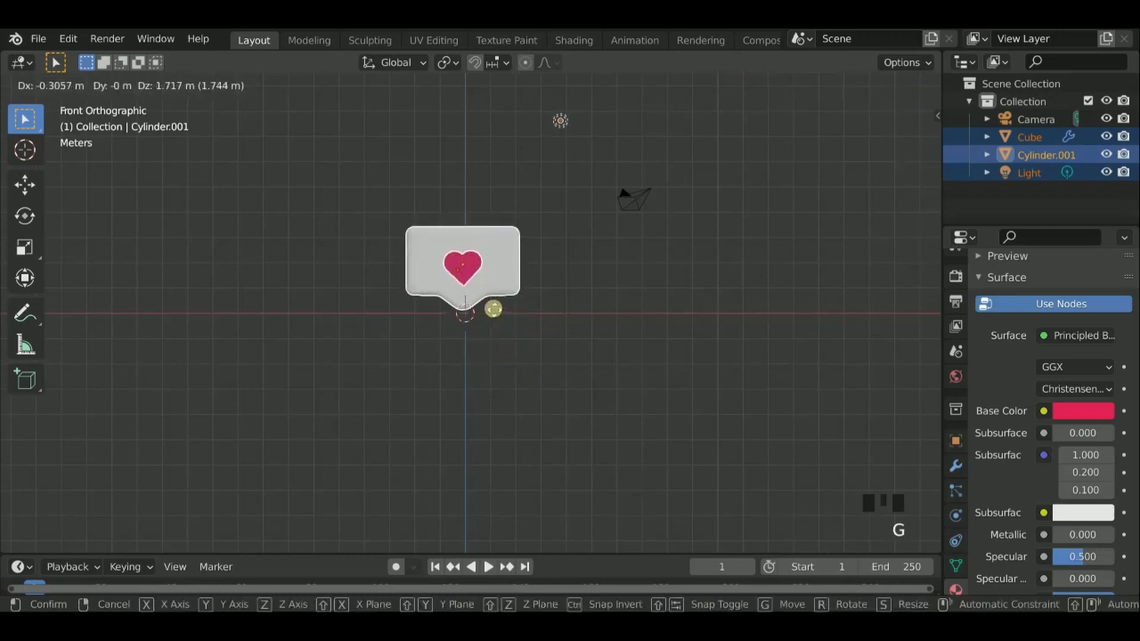
key(z)
click(490, 282)
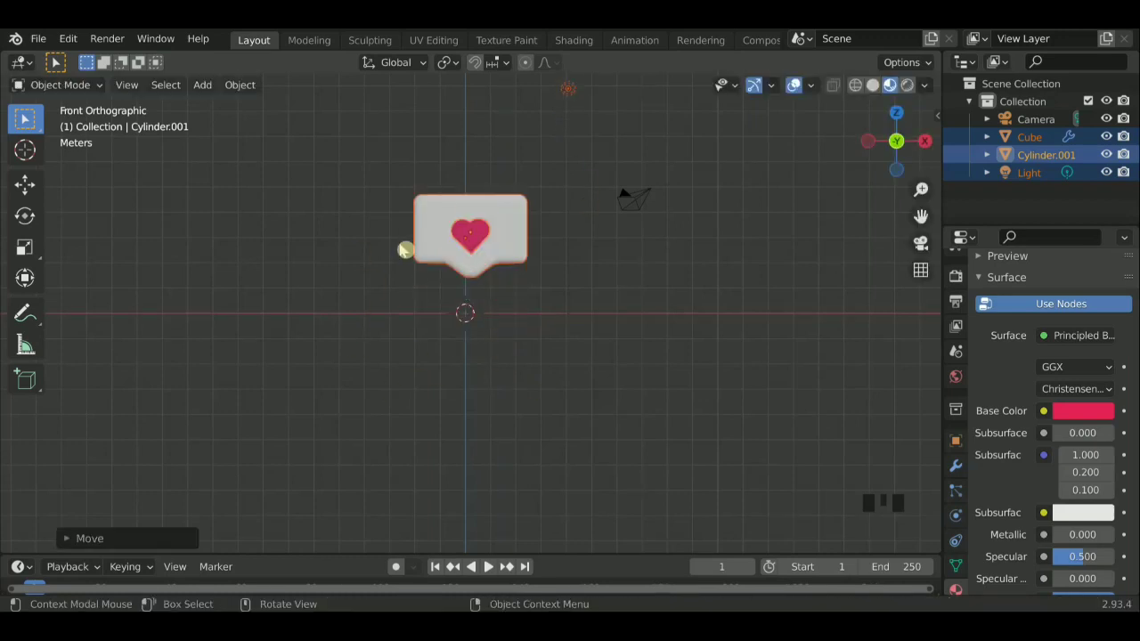
Deselect everything, add a plane at the origin and scale it up about 16 times as a floor
scroll(627, 316, down, 3)
middle_drag(469, 283, 465, 315)
scroll(465, 315, up, 5)
click(609, 360)
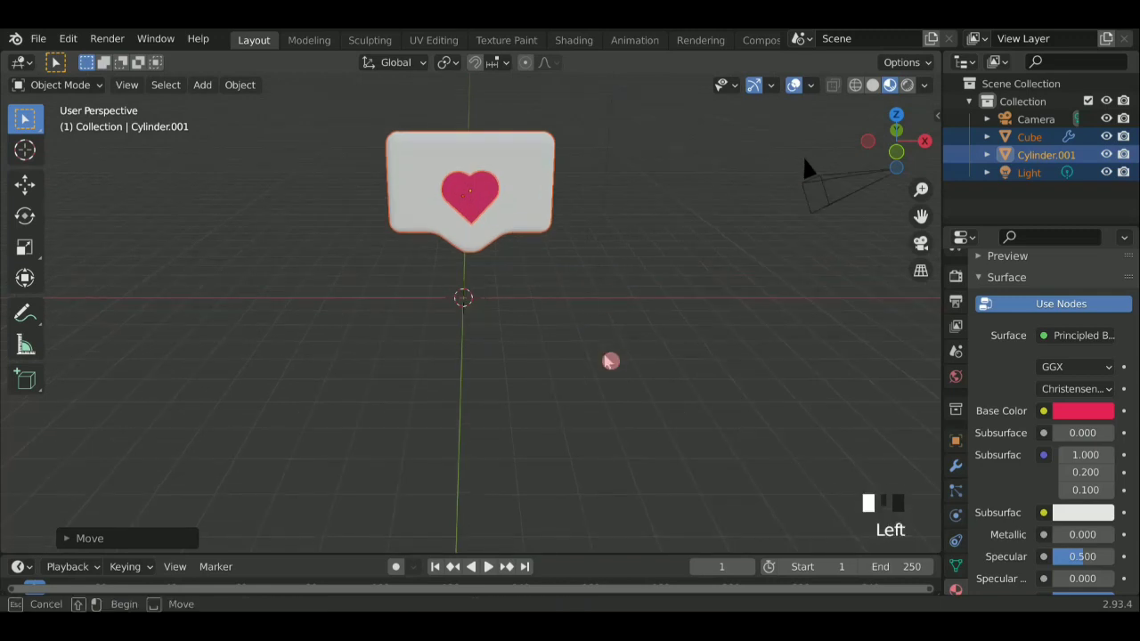
click(615, 330)
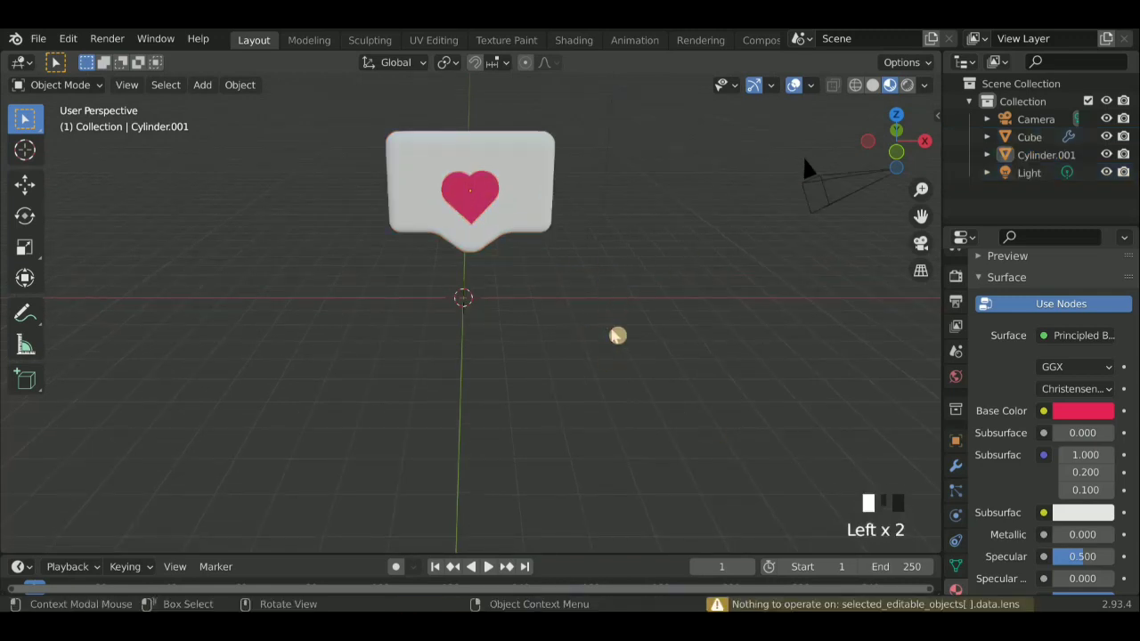
key(shift+a)
mouse_move(603, 254)
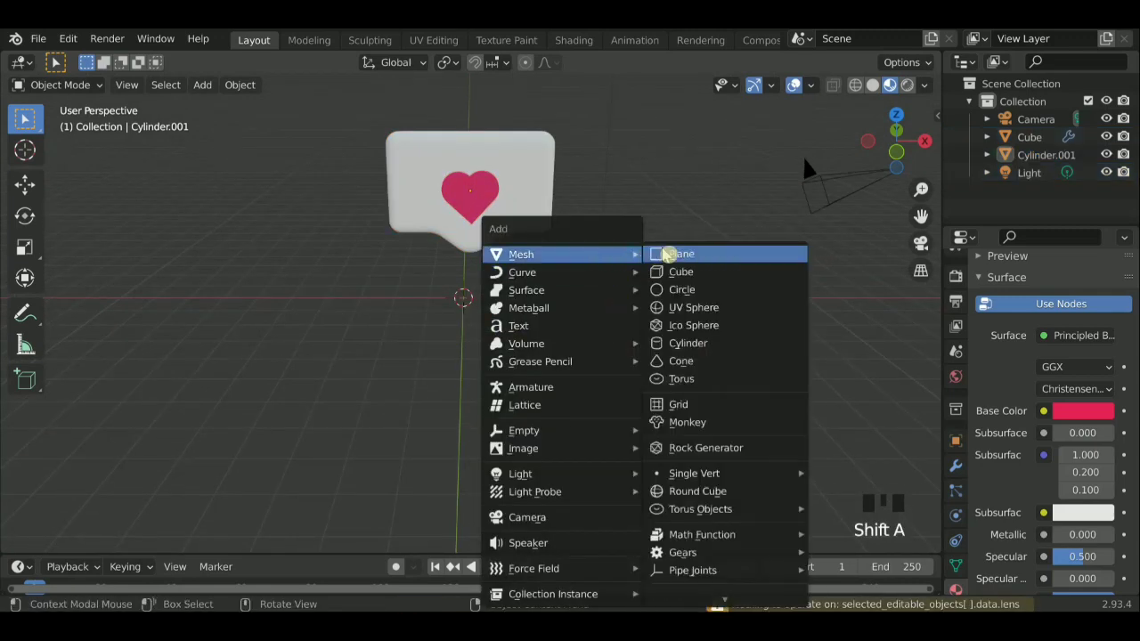
click(665, 256)
key(s)
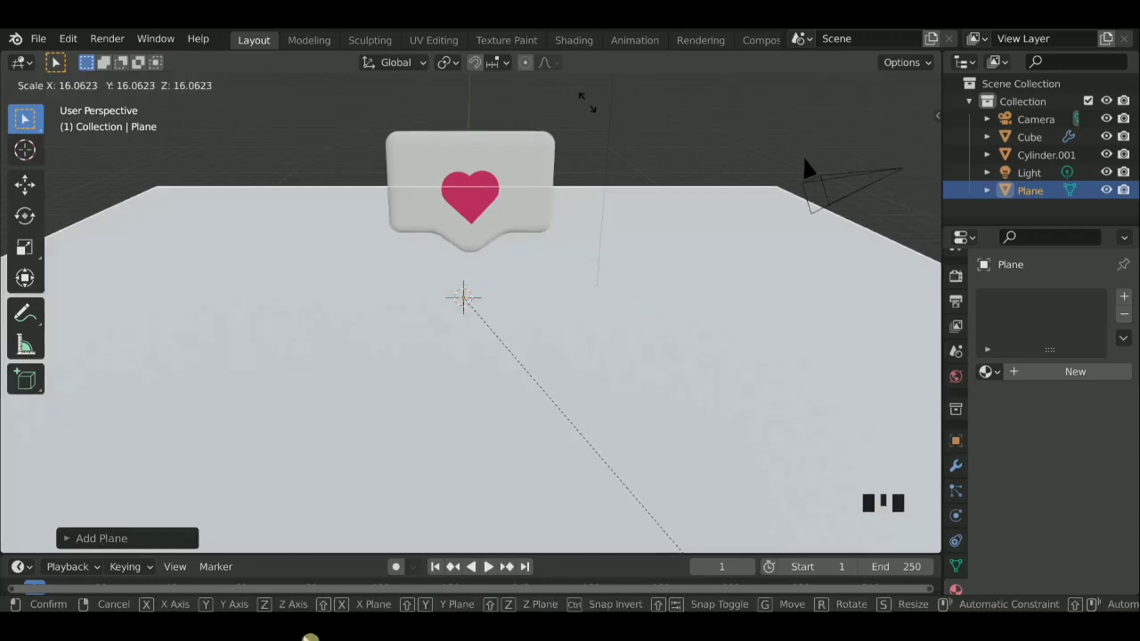
click(477, 538)
Extrude the floor plane's back and right edges upward about 7.9 m along Z to form two walls
key(Tab)
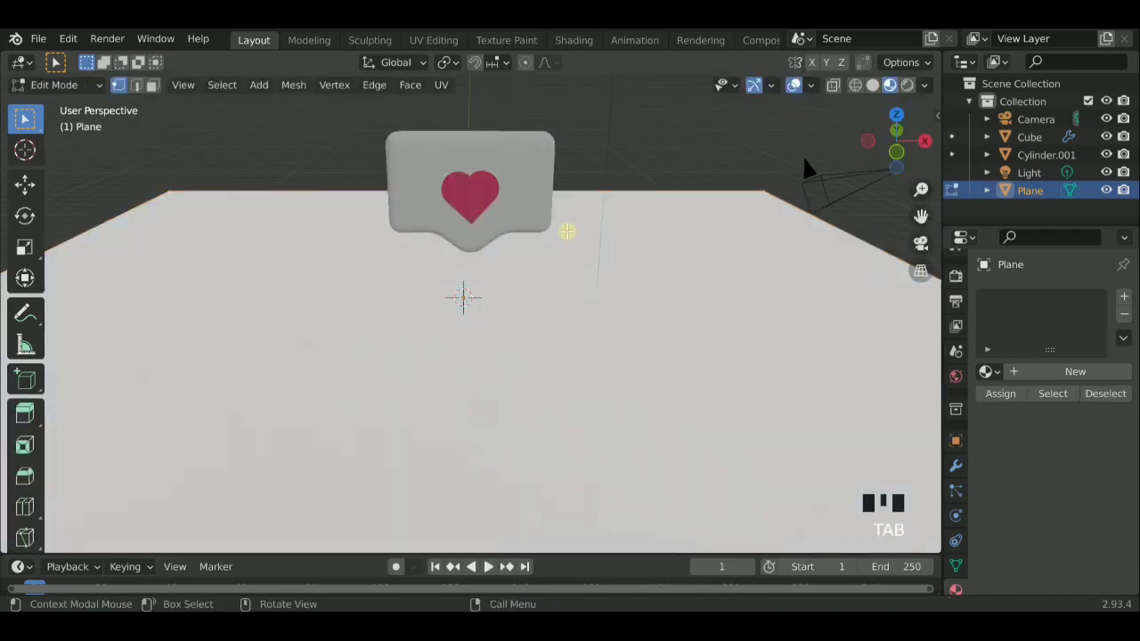
key(2)
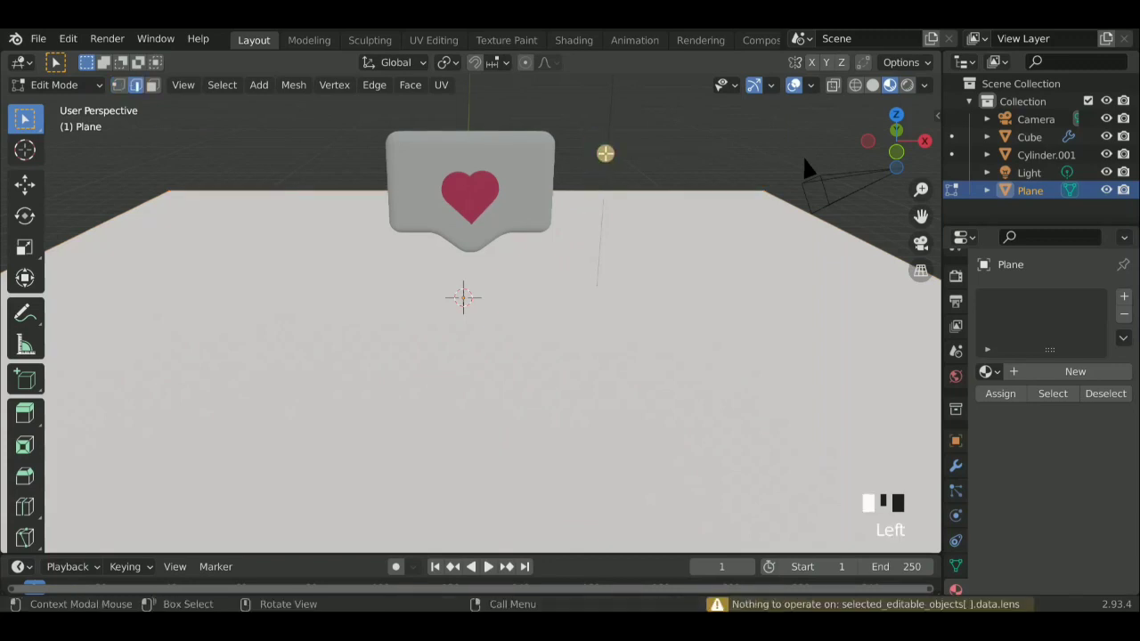
double_click(620, 158)
shift+click(590, 191)
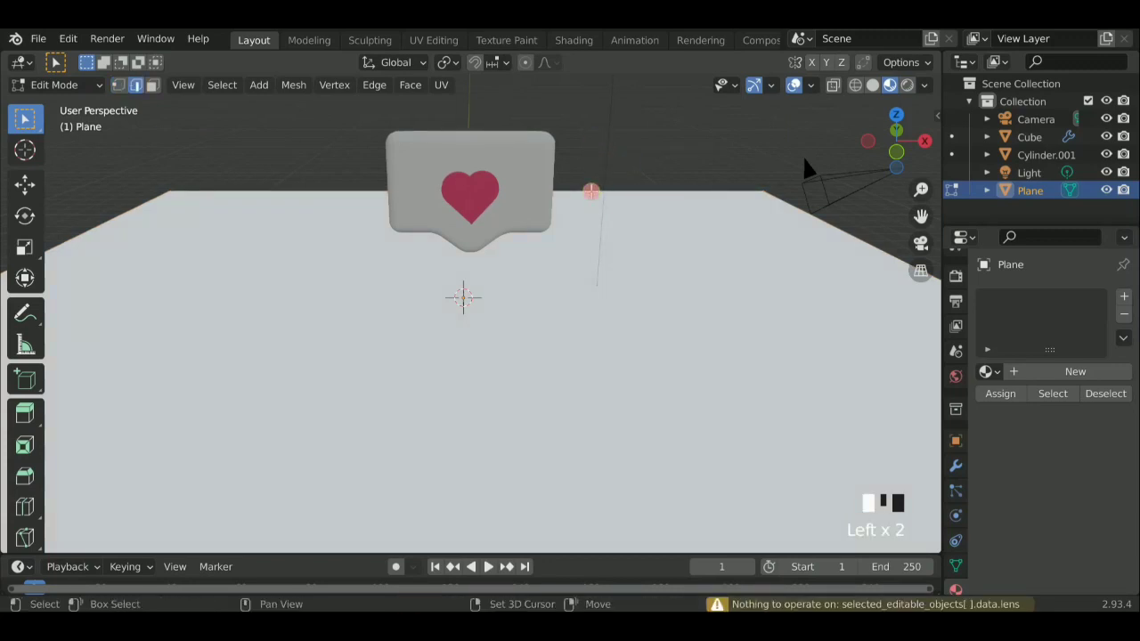
shift+click(837, 230)
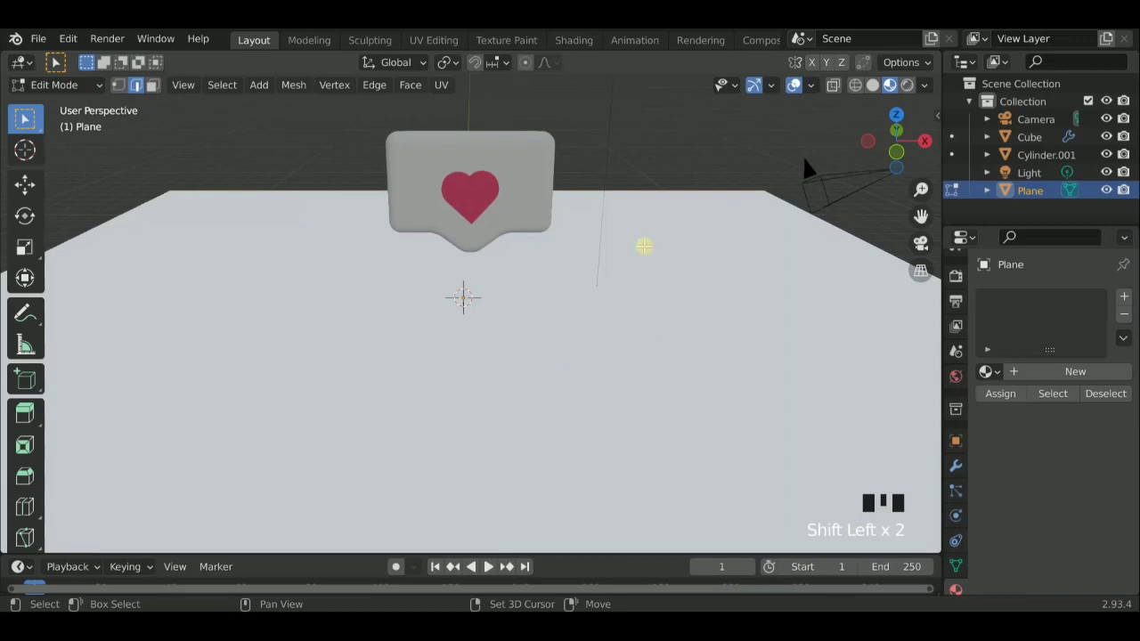
scroll(717, 237, down, 1)
key(e)
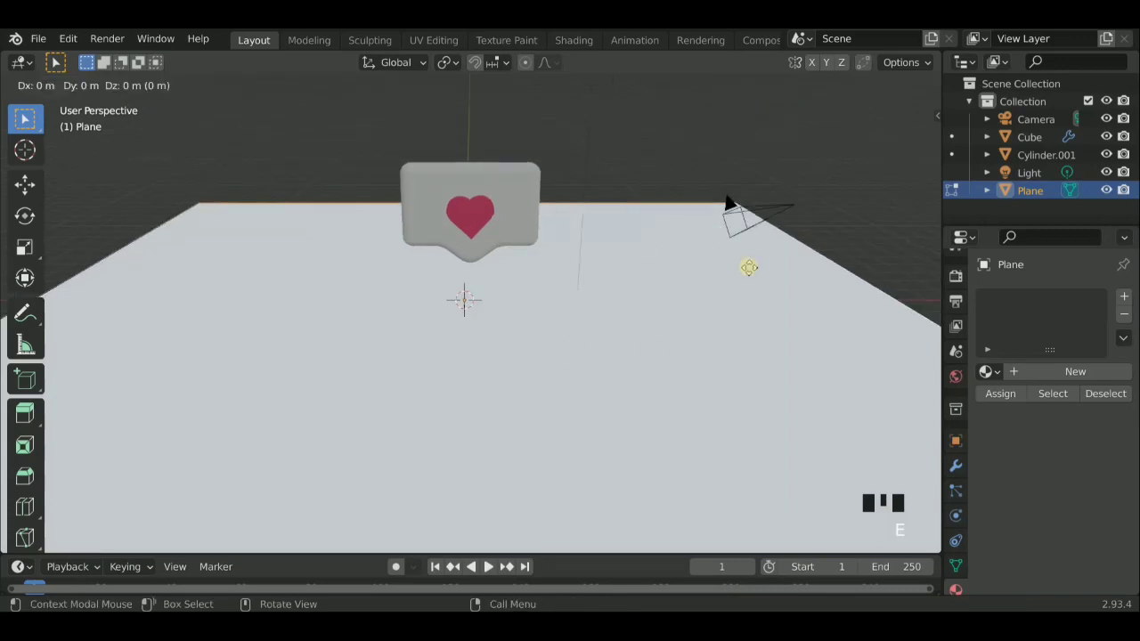
click(726, 198)
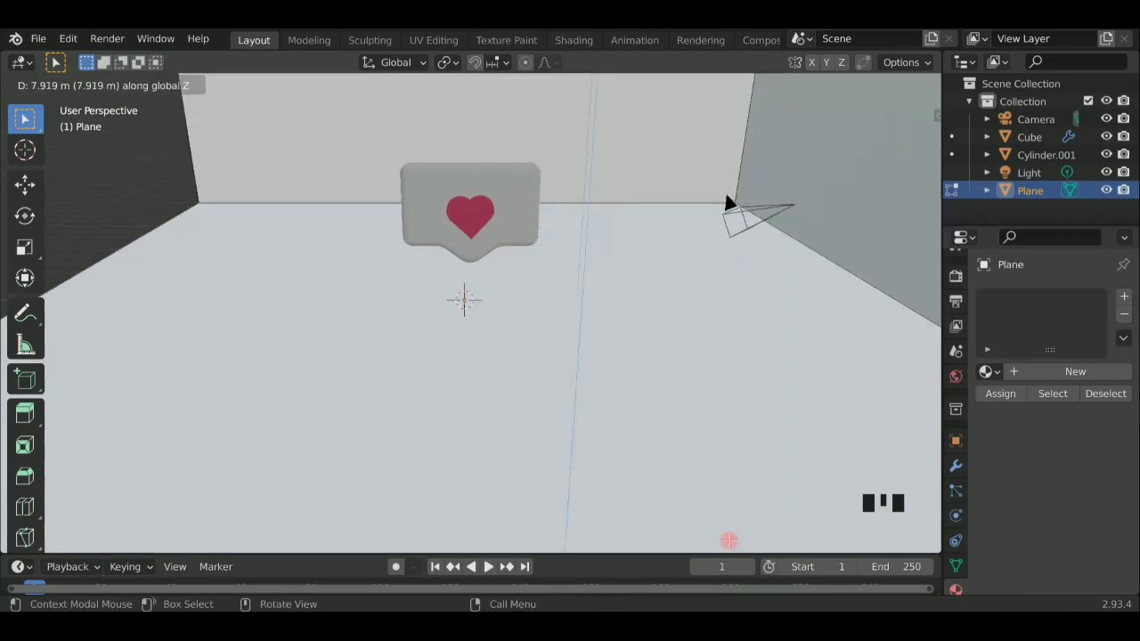
Bevel the two floor-to-wall edges and the vertical corner edge between the walls with 12 segments
click(107, 196)
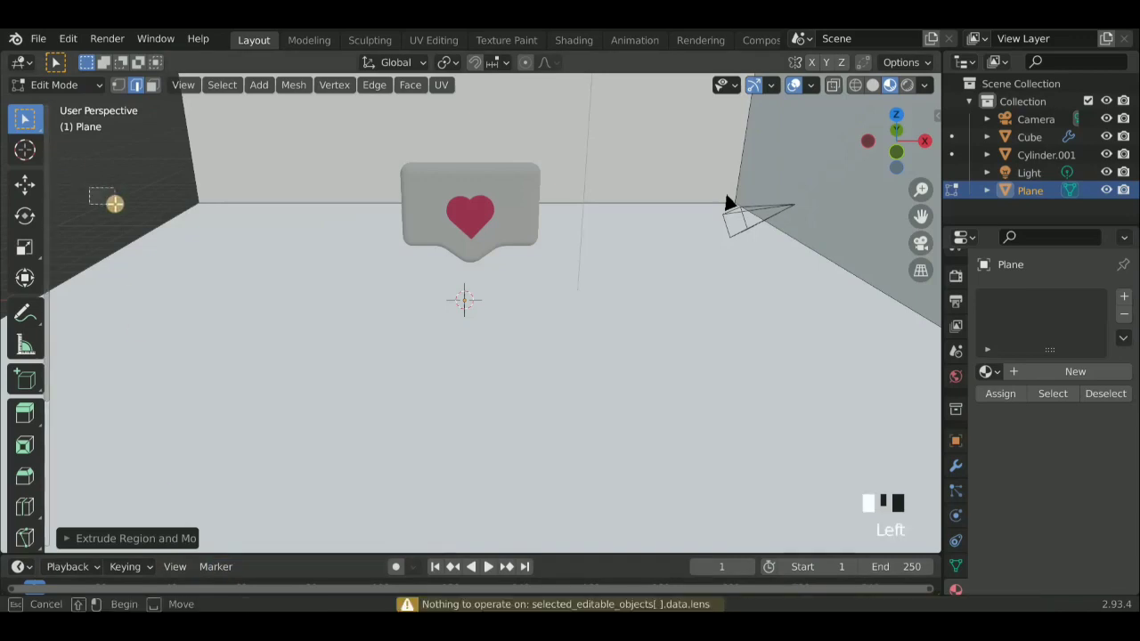
shift+click(239, 205)
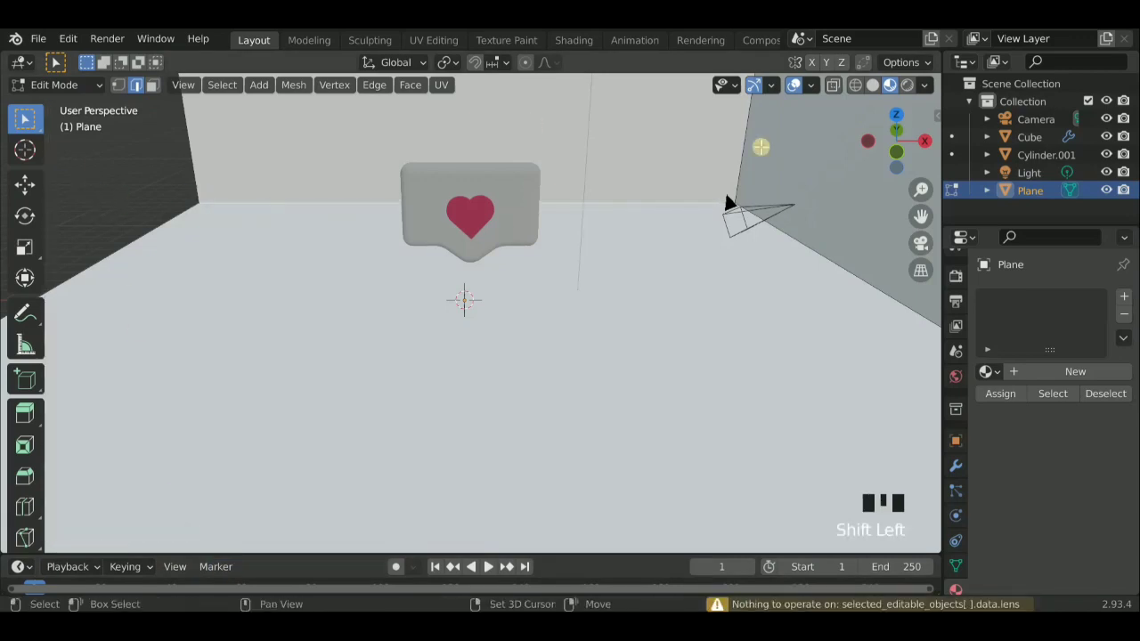
shift+click(782, 214)
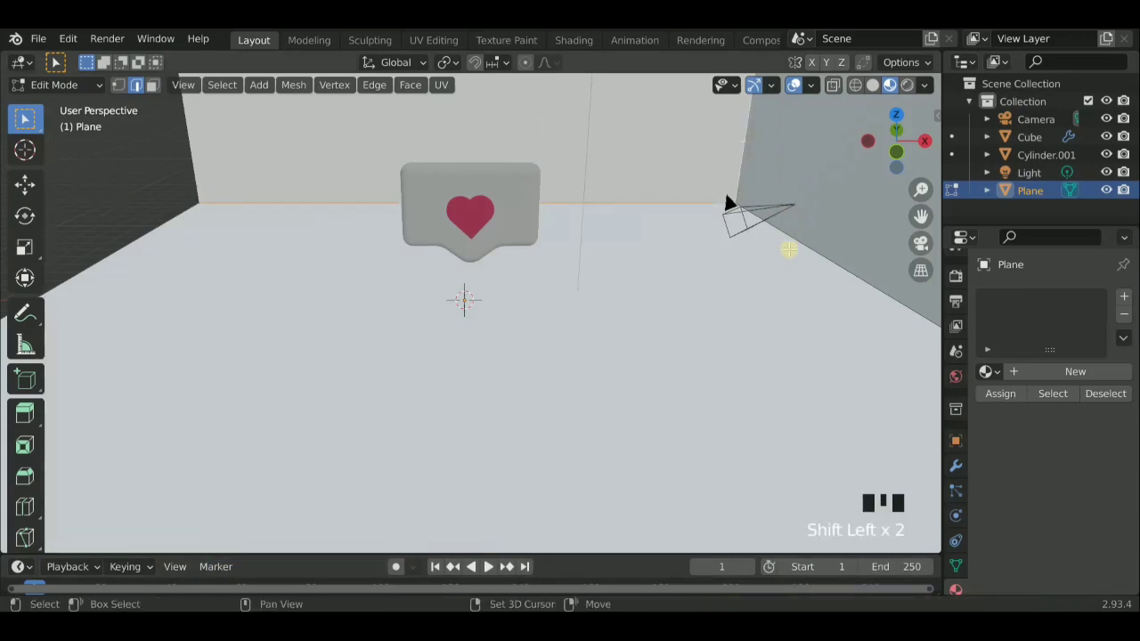
shift+click(797, 238)
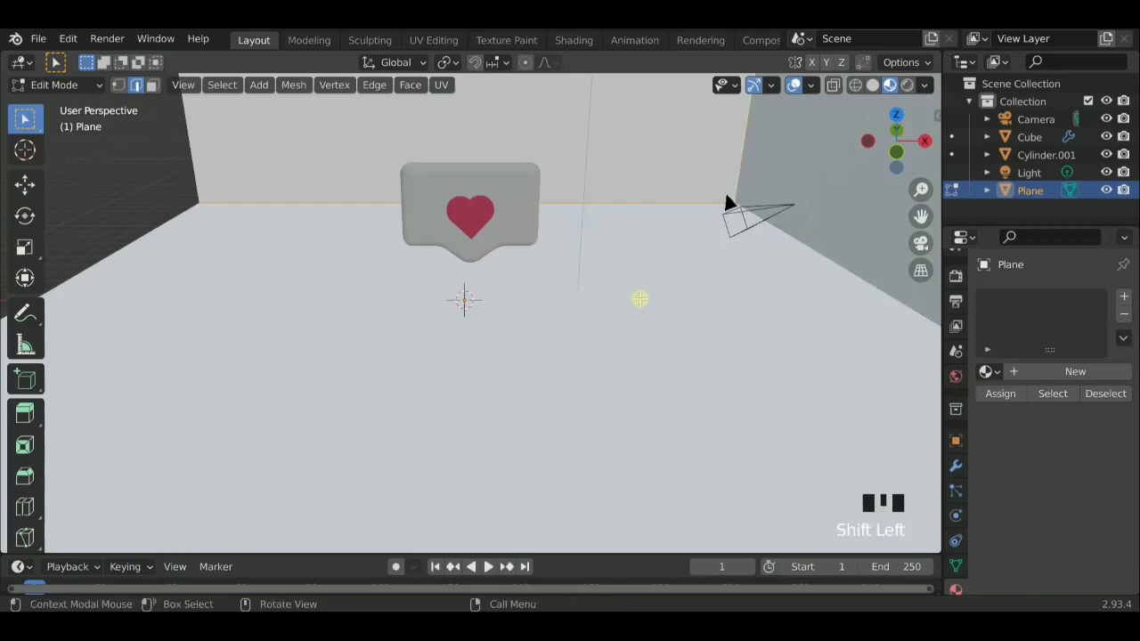
key(ctrl+b)
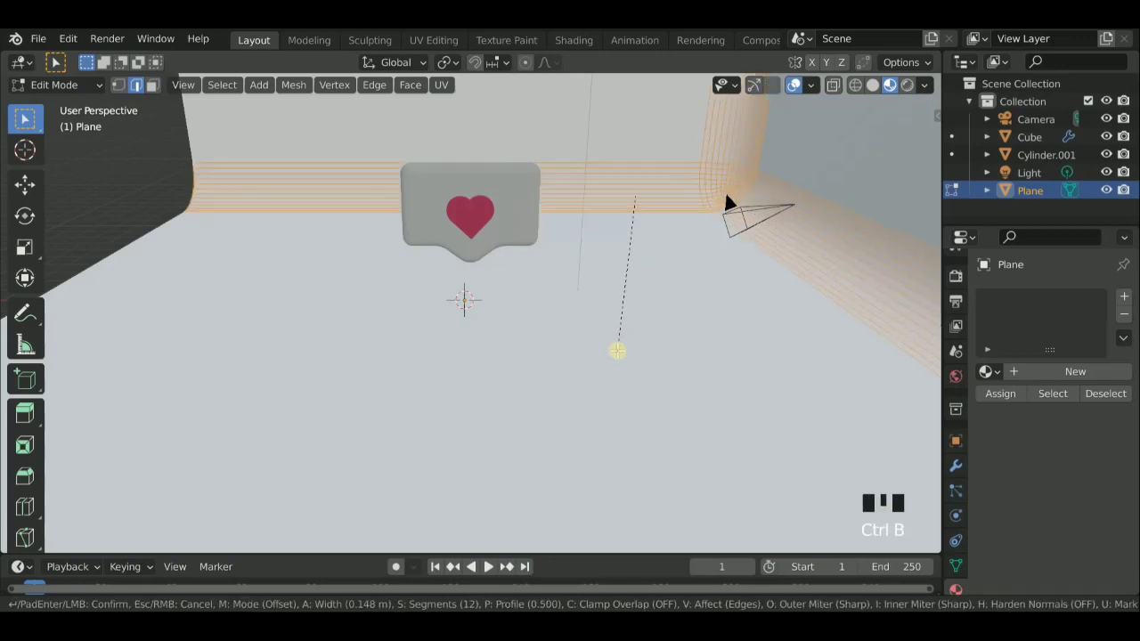
click(618, 349)
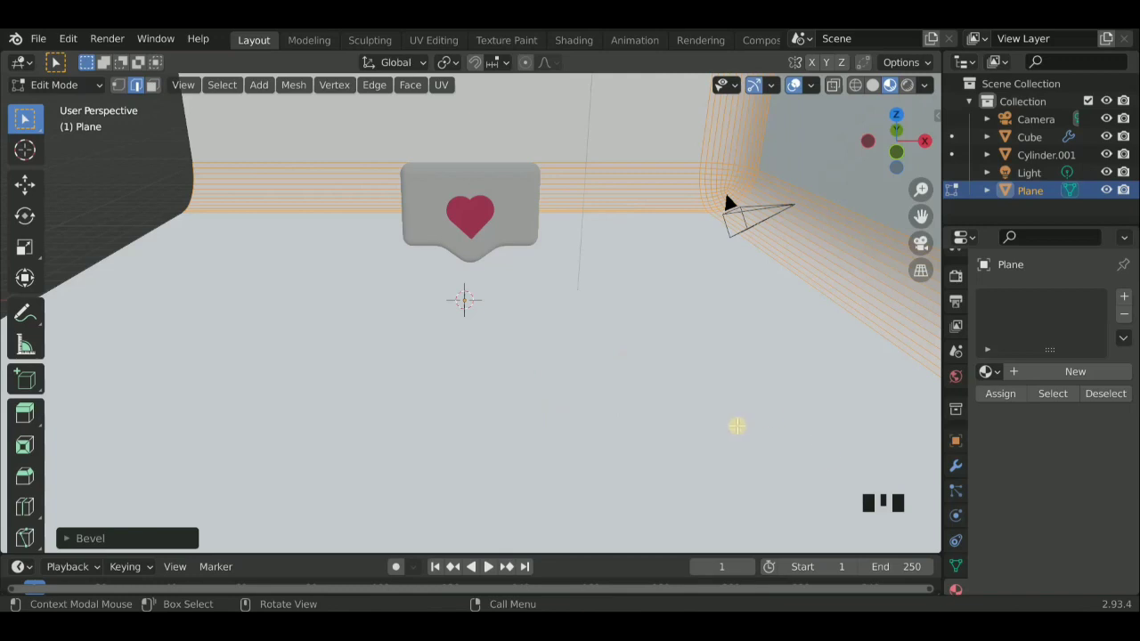
Return to Object Mode and shade the backdrop smooth
key(Tab)
right_click(760, 334)
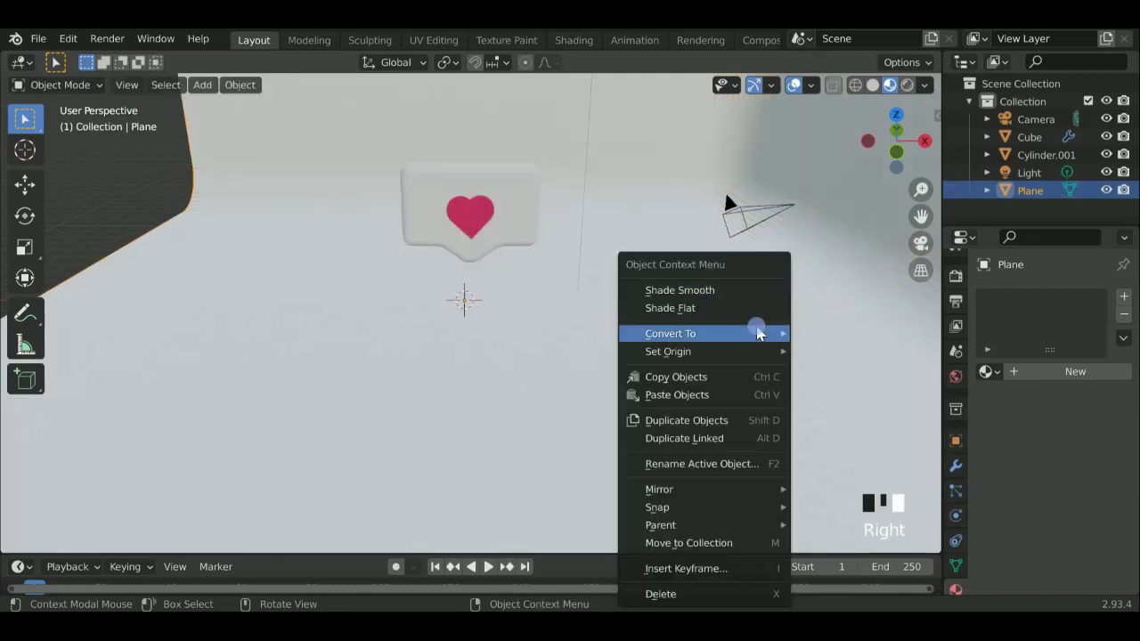
click(725, 291)
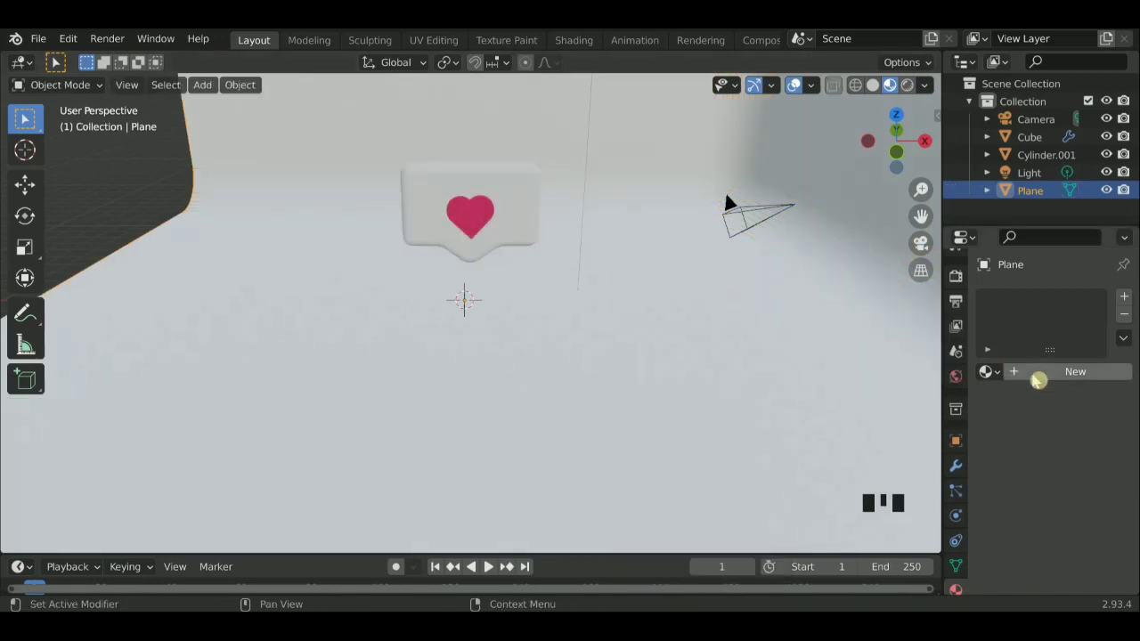
Give the backdrop a new material with a light peach base color
click(1038, 380)
scroll(1069, 539, down, 2)
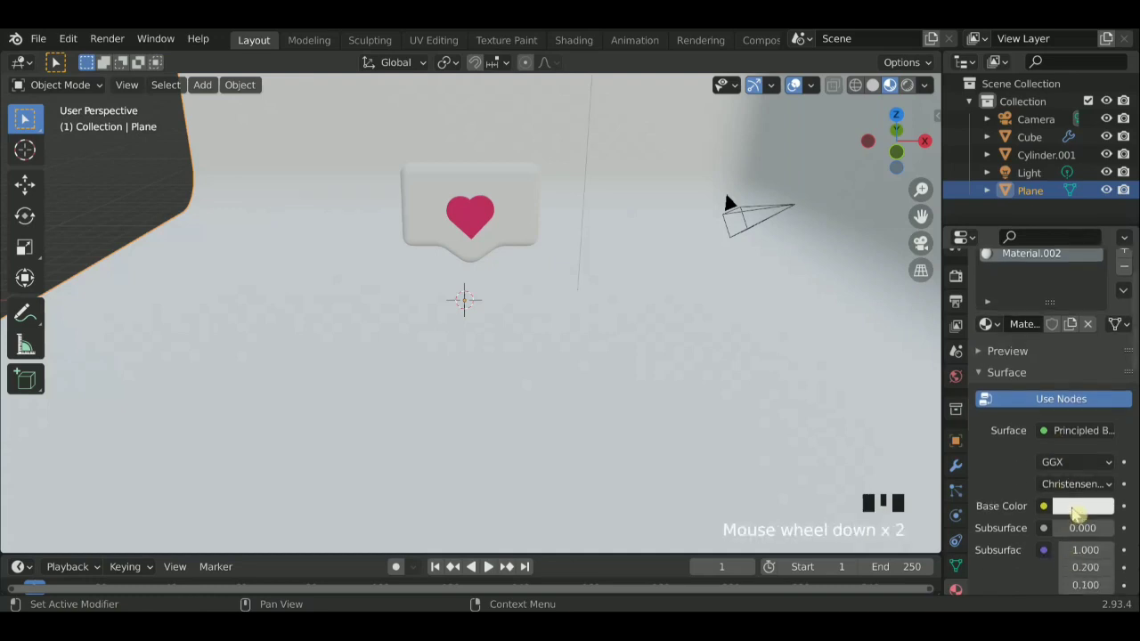
click(1072, 509)
drag(1054, 371, 1020, 343)
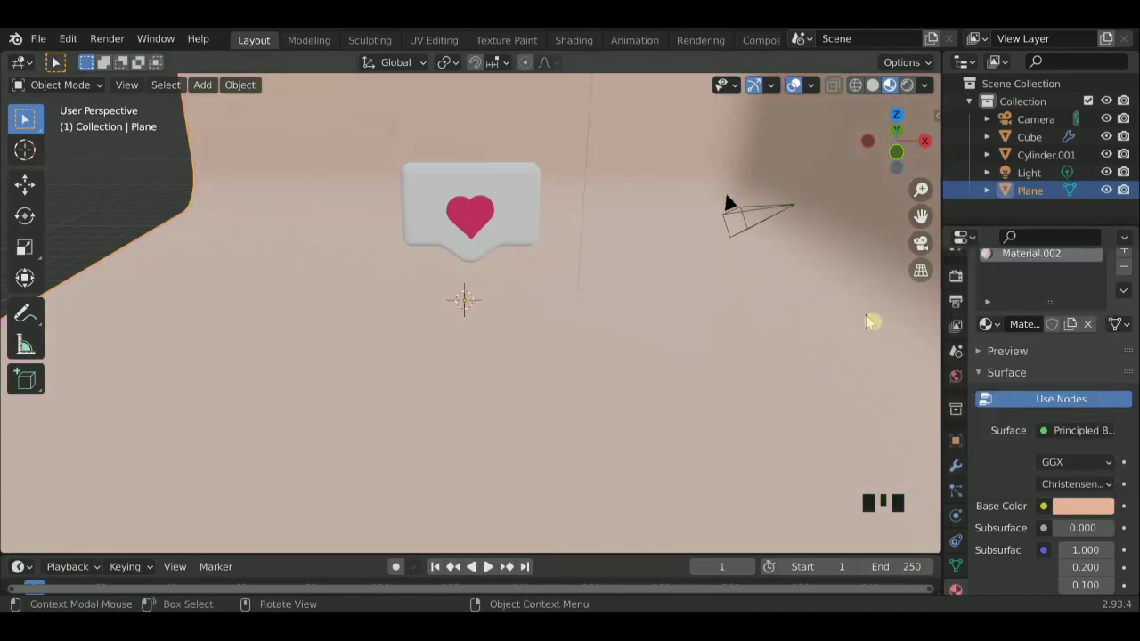
Set the backdrop material's roughness to 1.000 and brighten its peach base color slightly
scroll(1059, 525, down, 6)
scroll(1057, 512, down, 1)
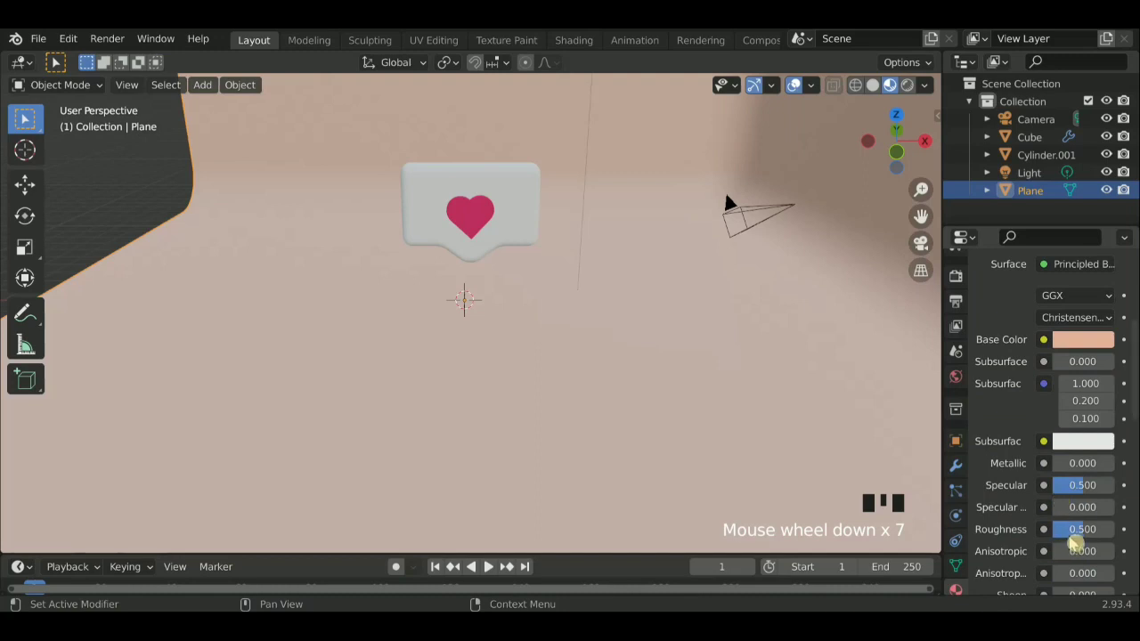
drag(1071, 535, 1113, 535)
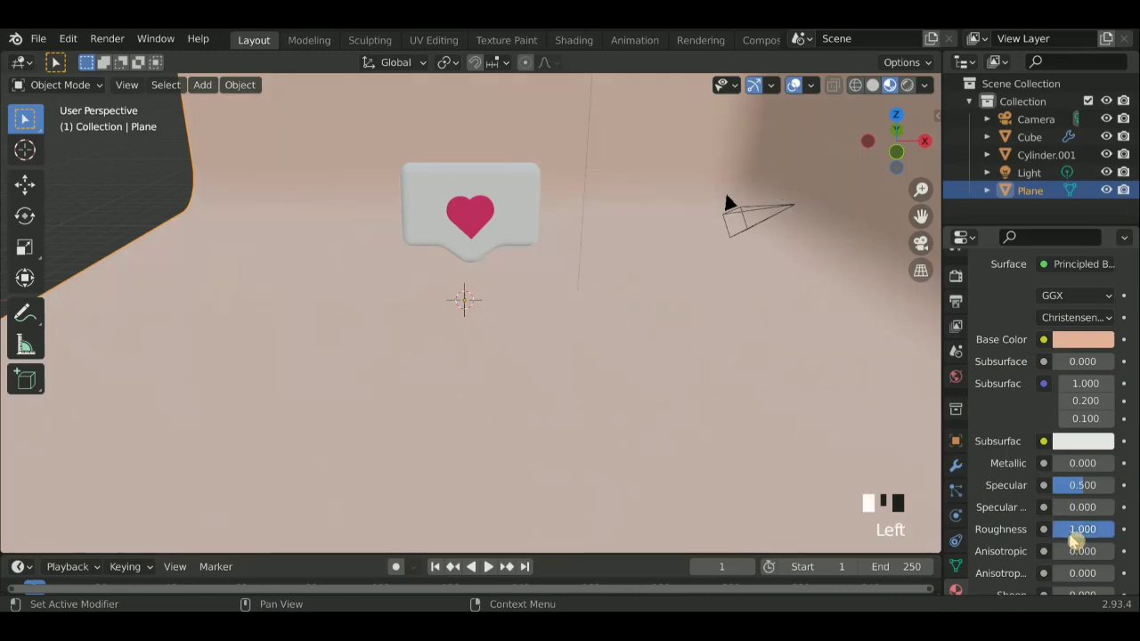
scroll(1021, 481, up, 1)
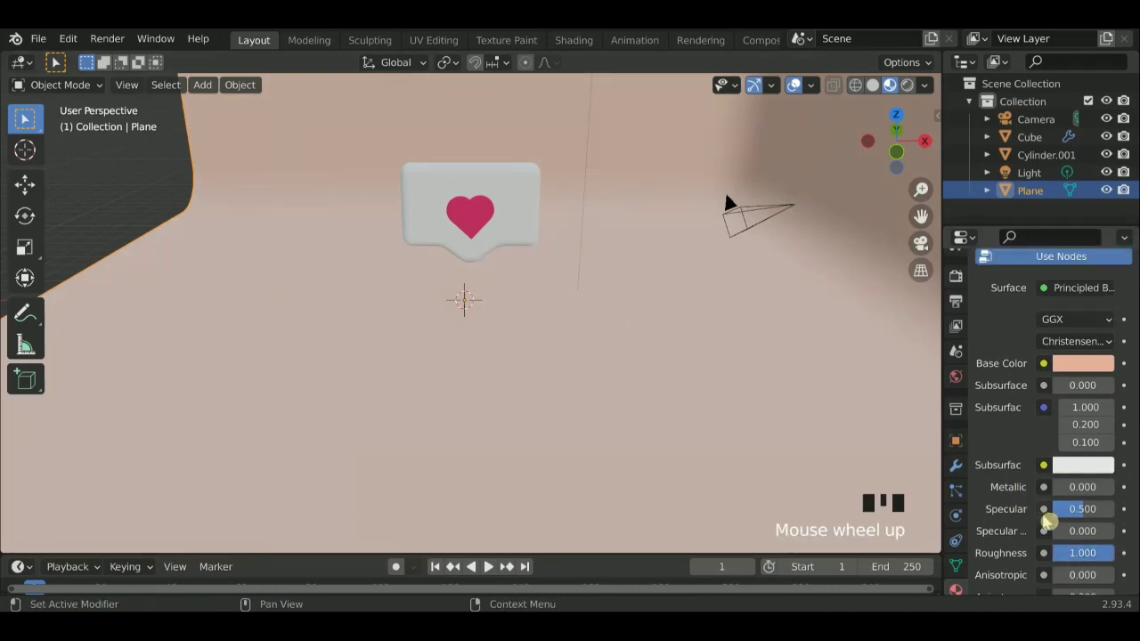
mouse_move(1069, 492)
mouse_down()
mouse_move(1113, 492)
mouse_move(1053, 493)
mouse_up()
click(1084, 363)
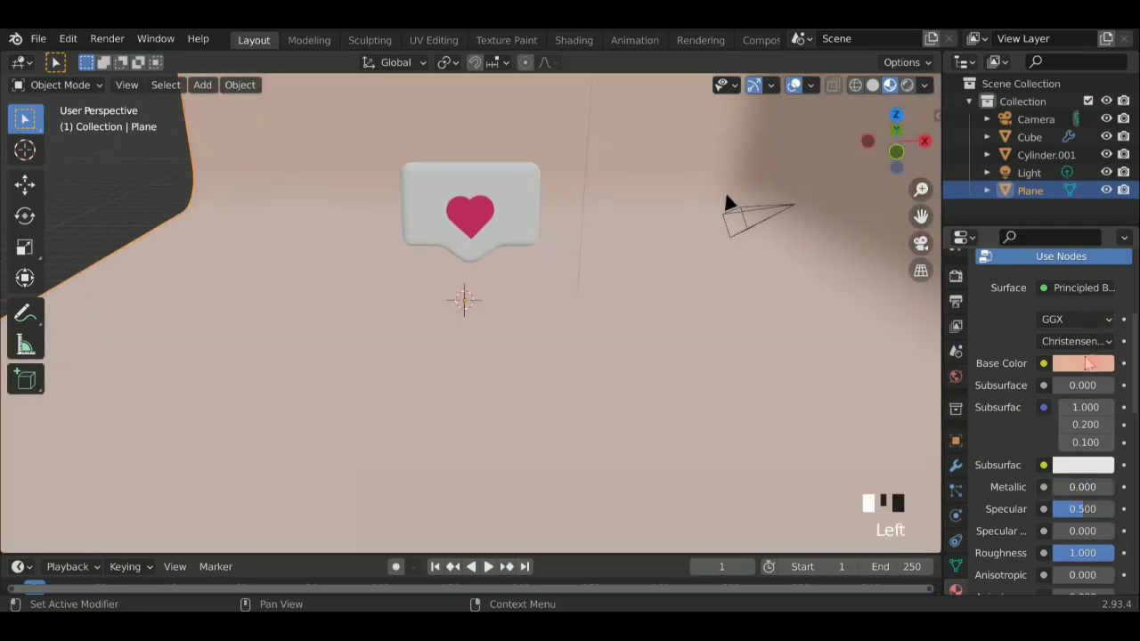
drag(1042, 319, 1114, 319)
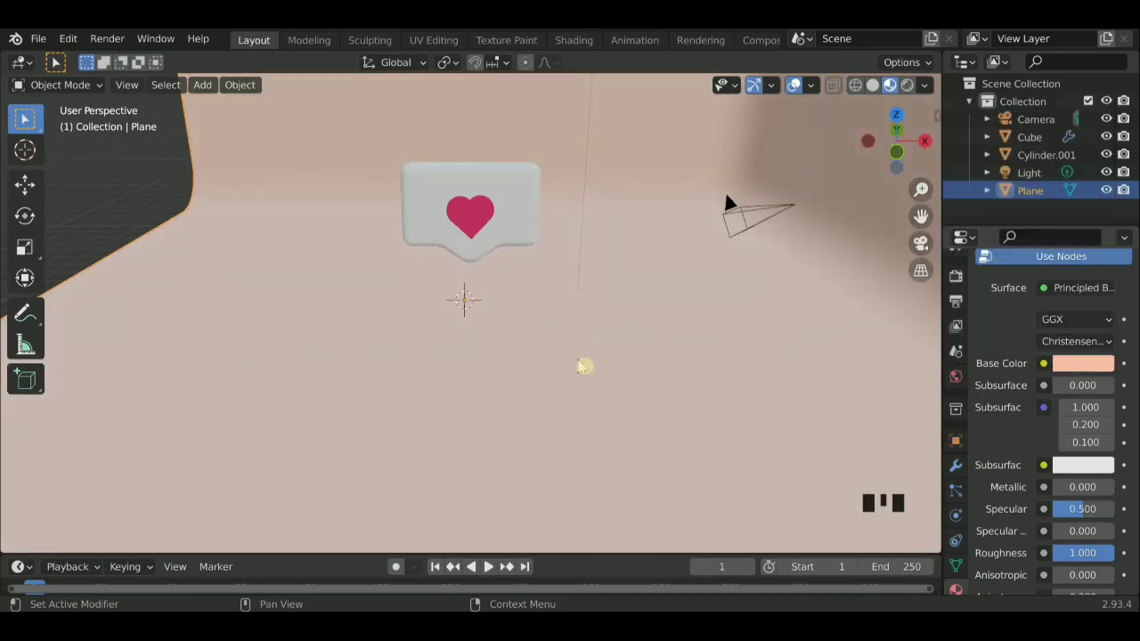
Select only the speech-bubble box and give it a new material
scroll(509, 186, up, 2)
scroll(529, 191, up, 1)
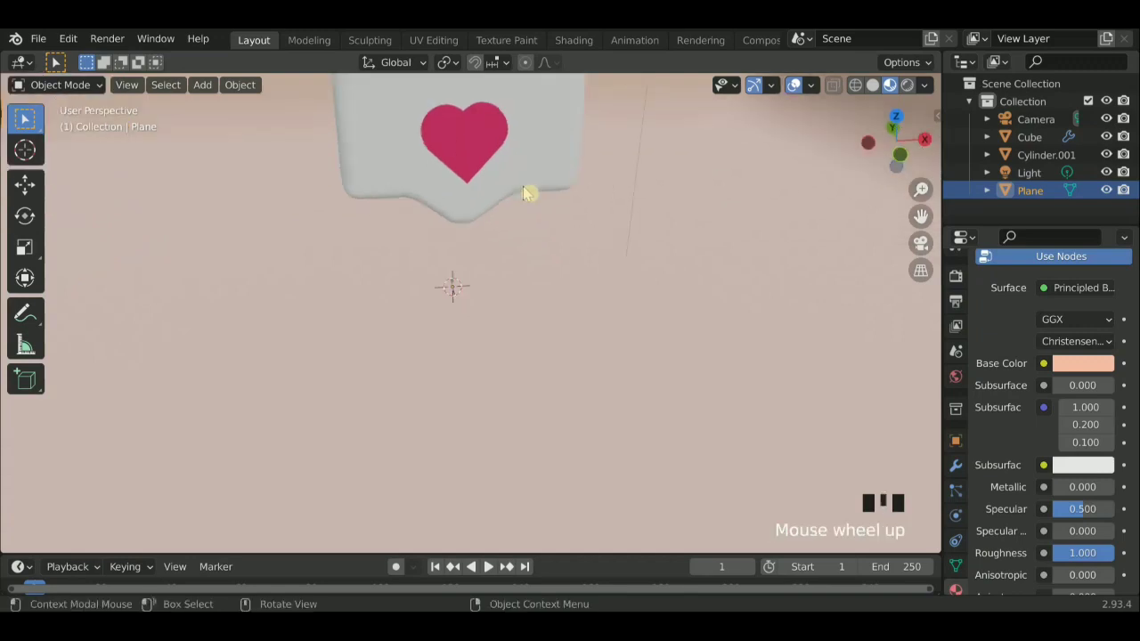
middle_click(553, 191)
scroll(458, 212, down, 4)
mouse_move(459, 212)
middle_down()
mouse_move(433, 198)
mouse_move(623, 247)
mouse_move(407, 199)
mouse_move(475, 223)
middle_up()
scroll(603, 232, up, 2)
scroll(451, 190, down, 2)
scroll(447, 120, up, 3)
click(420, 143)
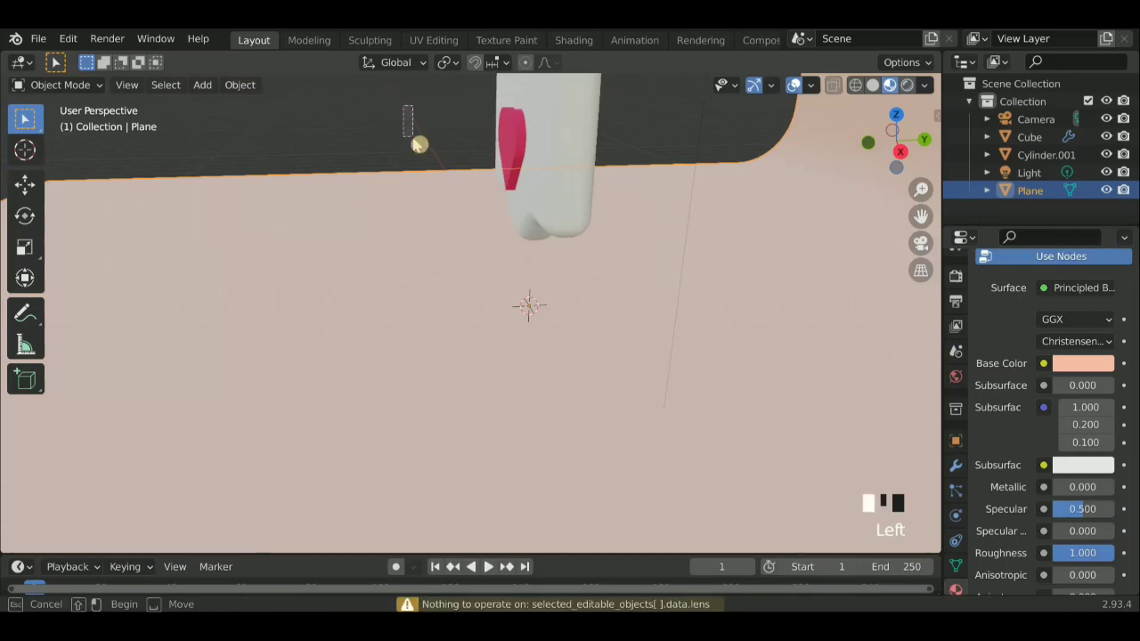
shift+click(563, 131)
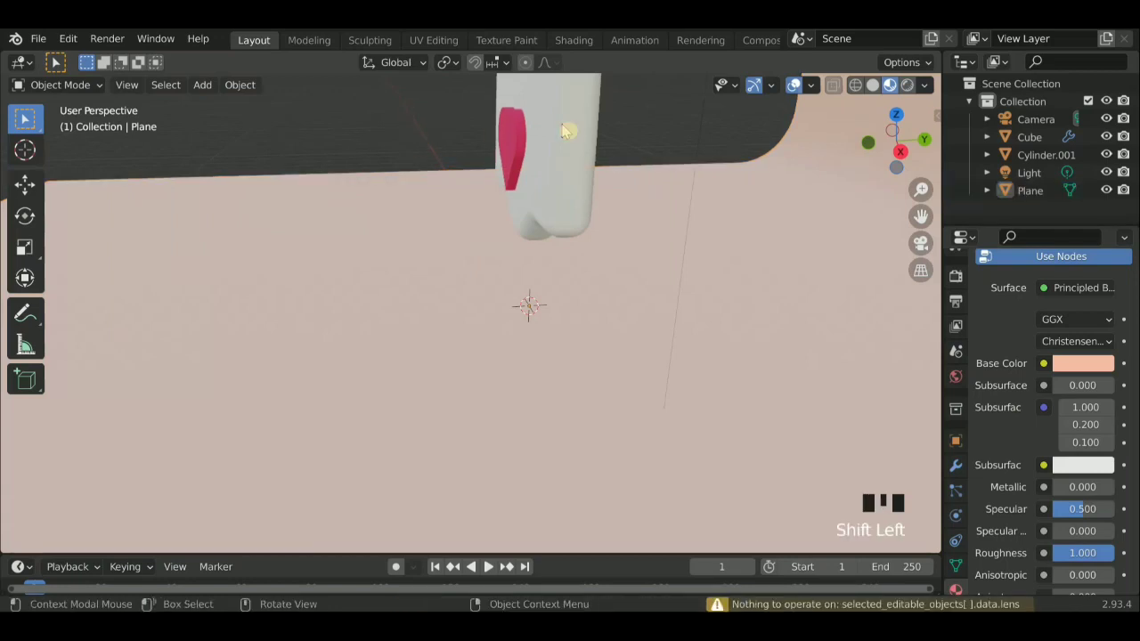
shift+click(567, 130)
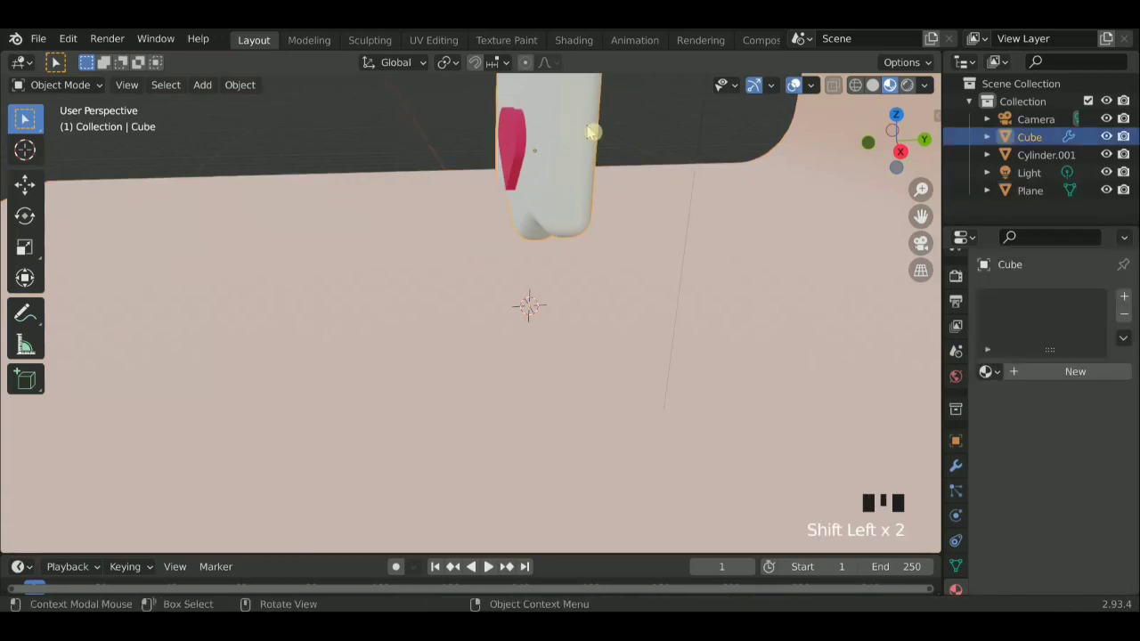
click(1036, 376)
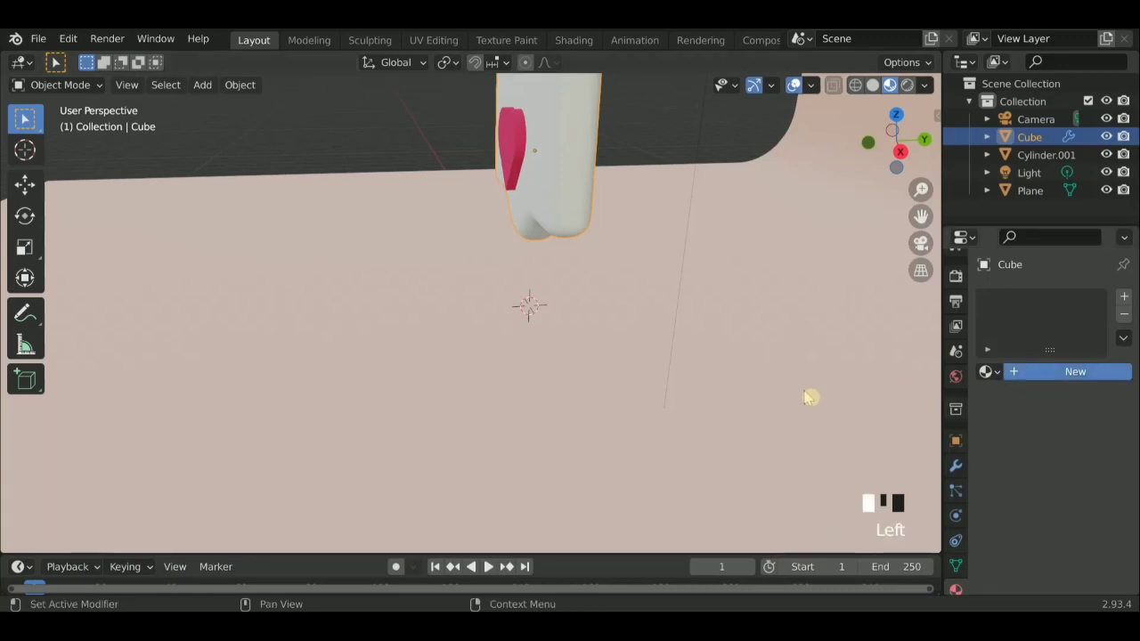
Try pink and yellow-orange base colors on the speech-bubble box, and settle on a light peach with saturation 0.636 and value 0.800
scroll(476, 341, up, 1)
middle_drag(476, 341, 600, 312)
scroll(545, 214, down, 2)
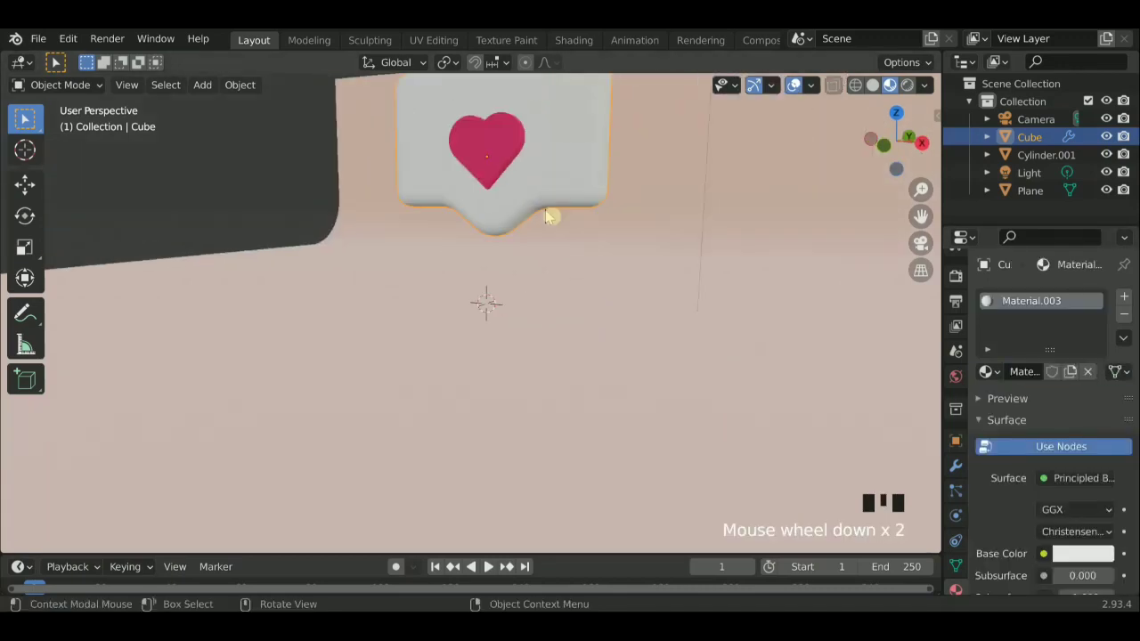
shift+middle_drag(545, 209, 618, 247)
scroll(556, 202, up, 1)
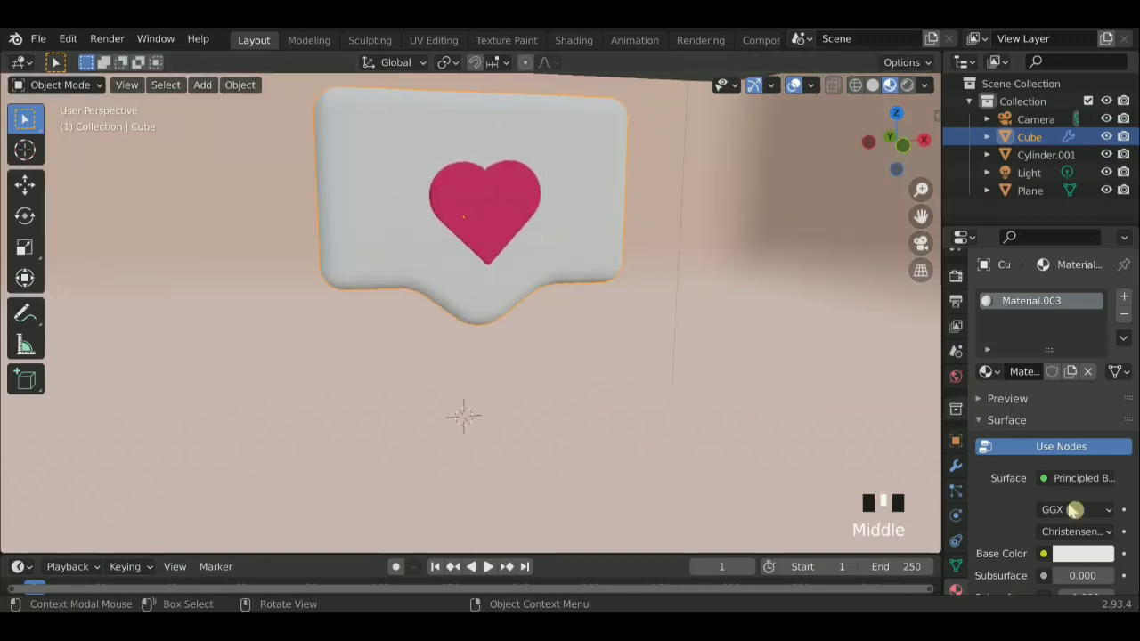
click(1084, 556)
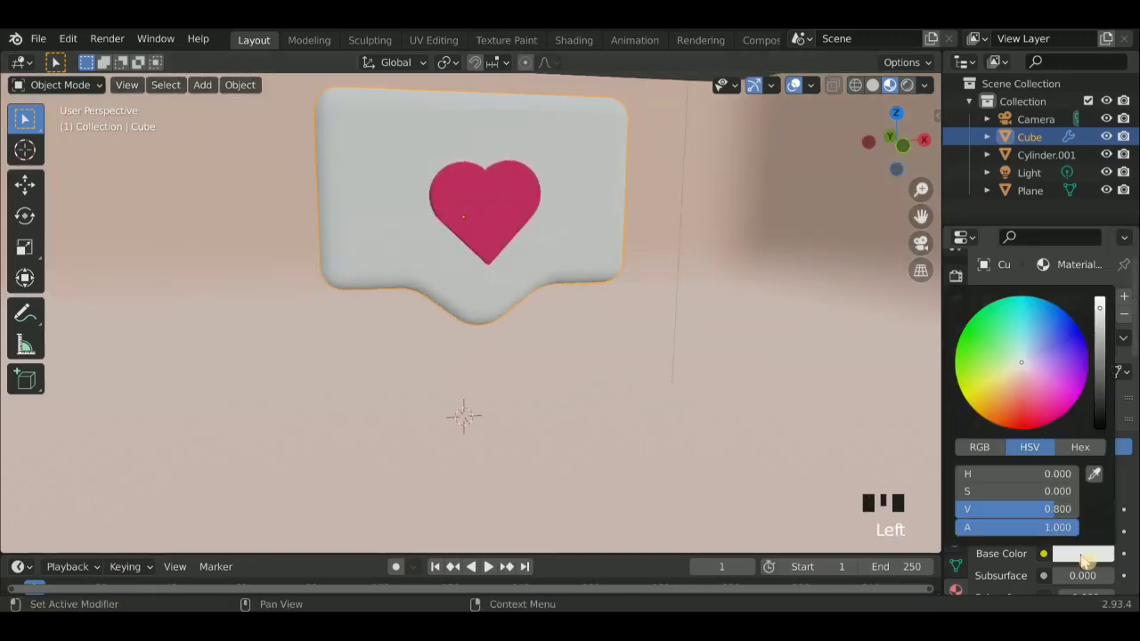
click(1020, 382)
click(1029, 384)
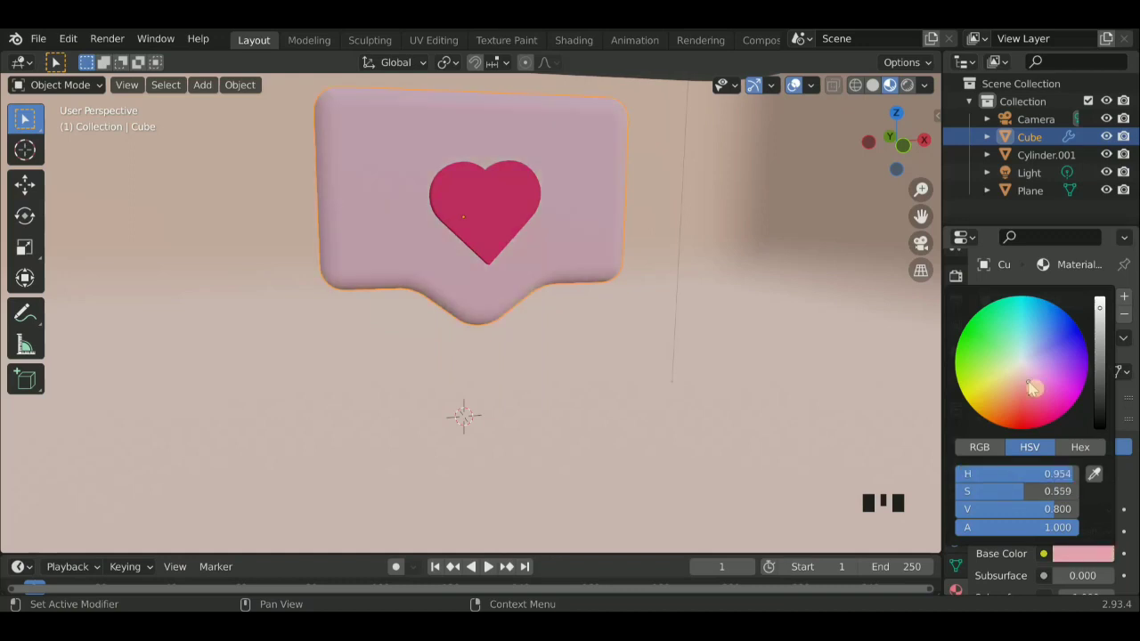
click(1032, 375)
drag(1026, 406, 1031, 403)
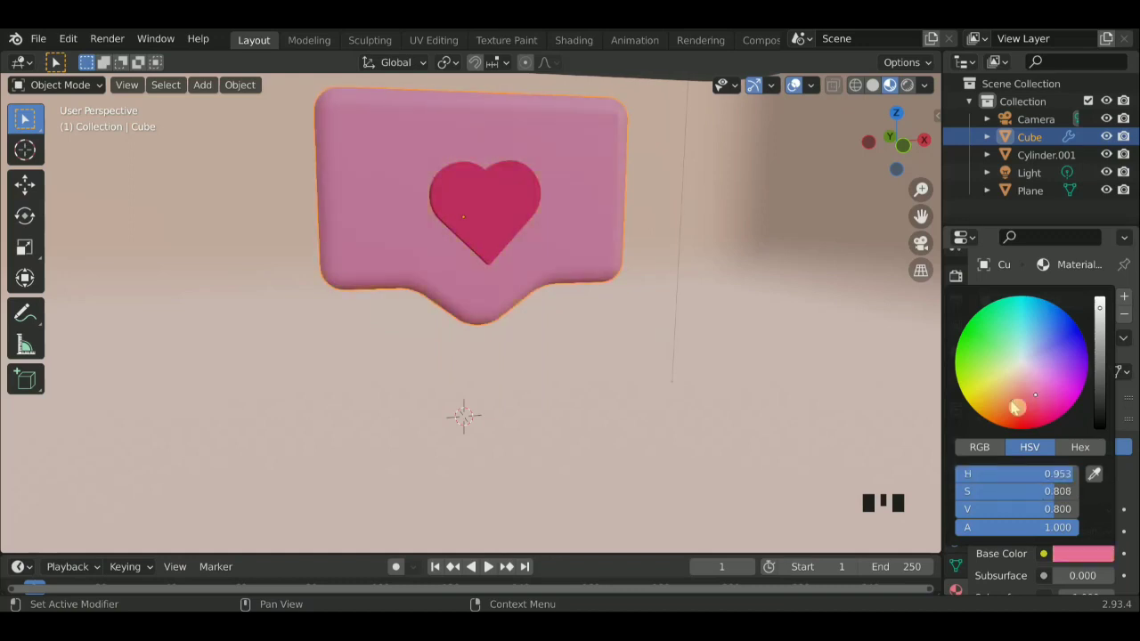
click(989, 404)
click(1006, 384)
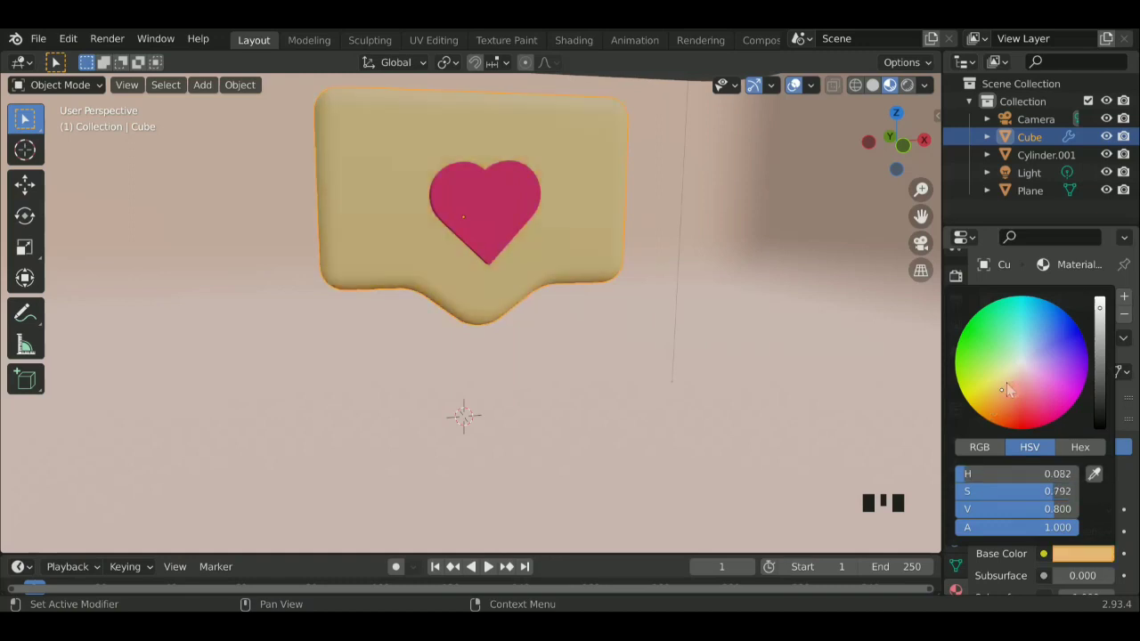
click(1011, 386)
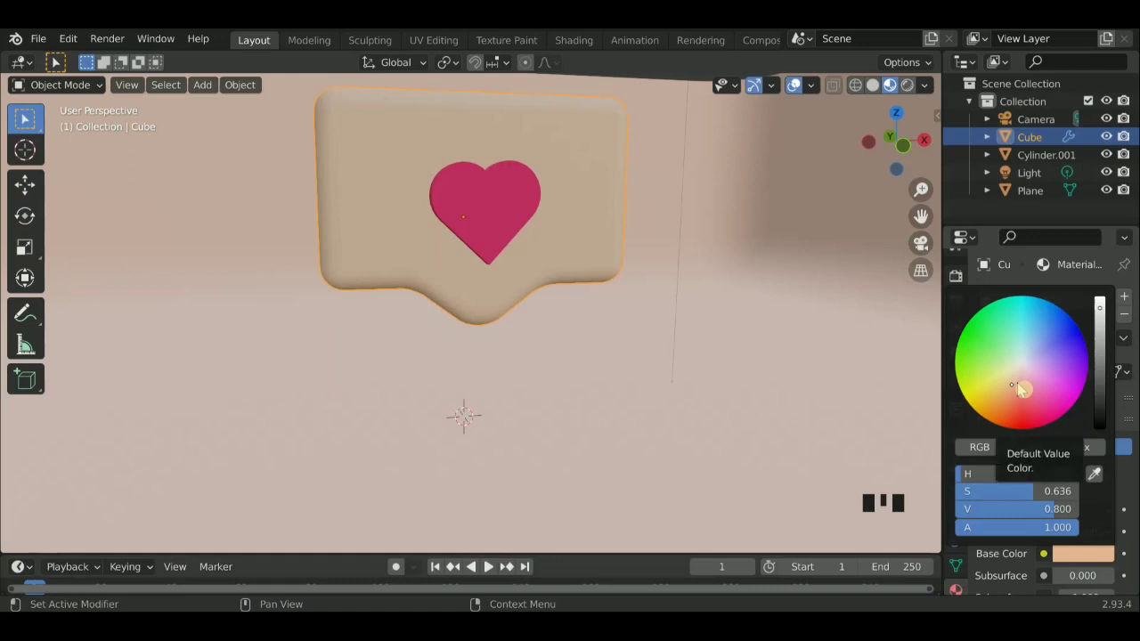
Change the backdrop material's base color to orange with hue 0.033, saturation 0.936 and value 0.929
click(810, 364)
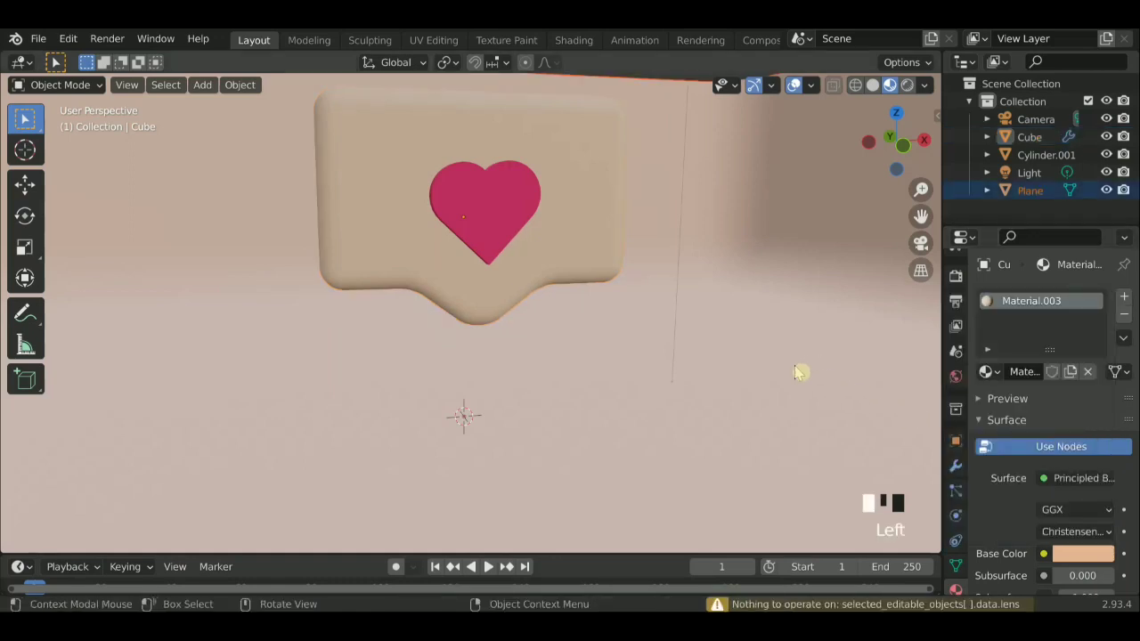
shift+click(799, 372)
scroll(798, 372, down, 2)
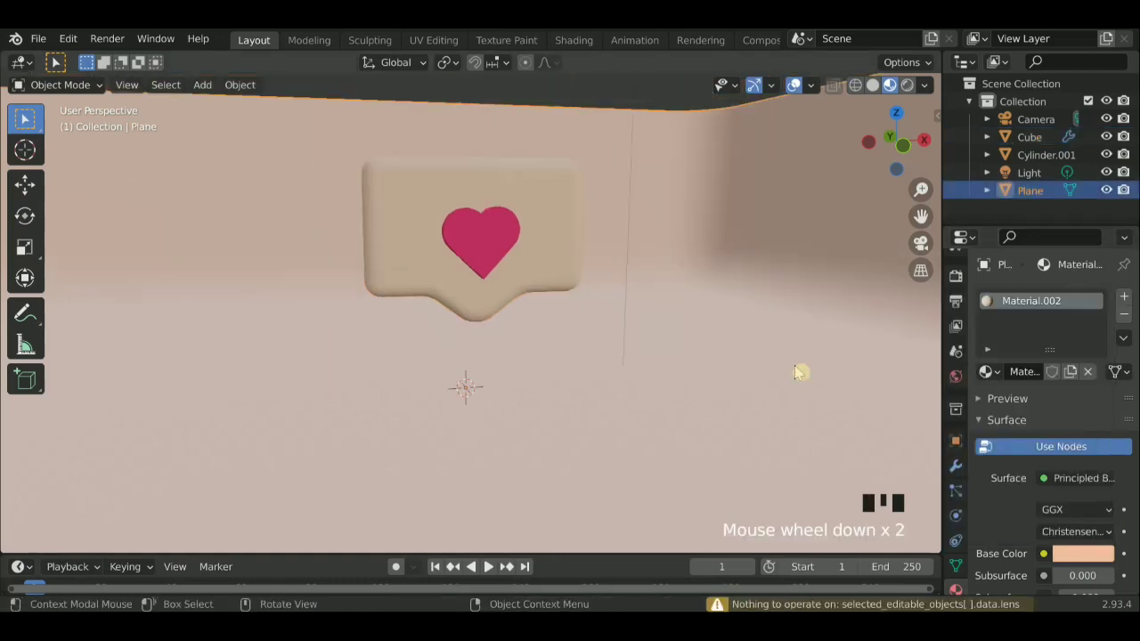
click(1081, 553)
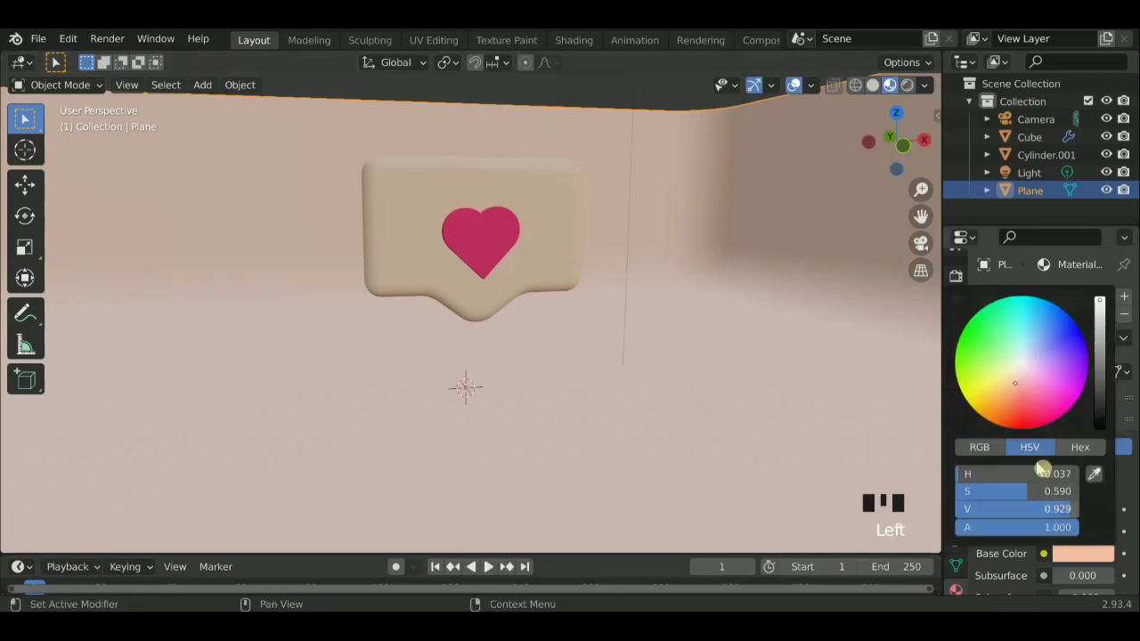
drag(1042, 382, 1004, 412)
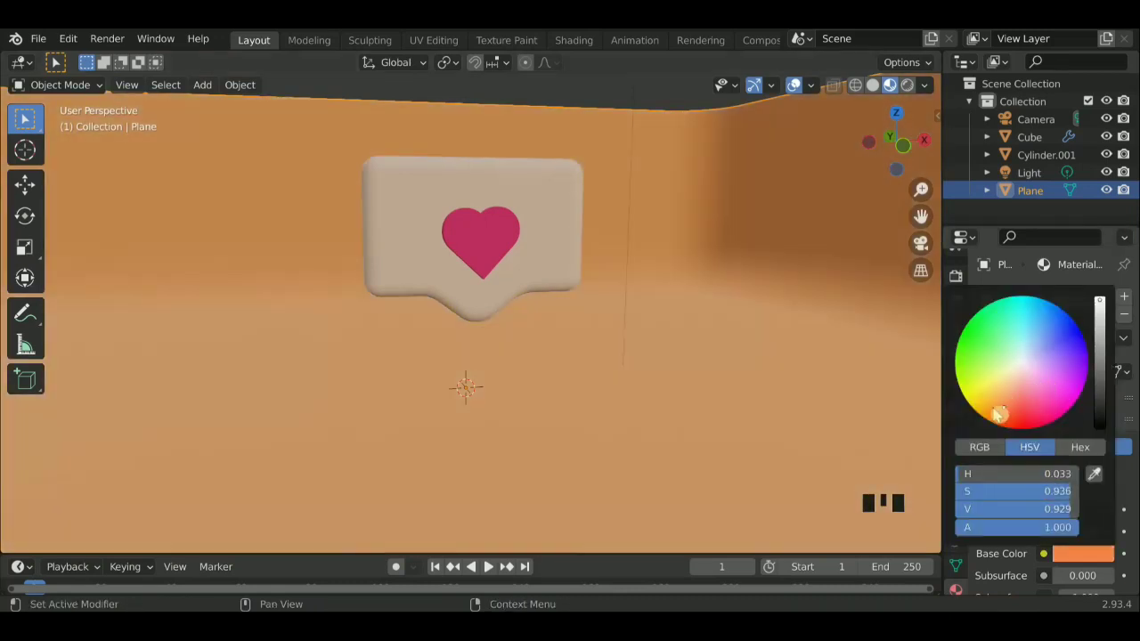
Look through the scene camera and lock the camera to the view
scroll(483, 285, up, 2)
middle_drag(484, 285, 544, 254)
shift+middle_drag(565, 353, 672, 319)
scroll(960, 517, down, 2)
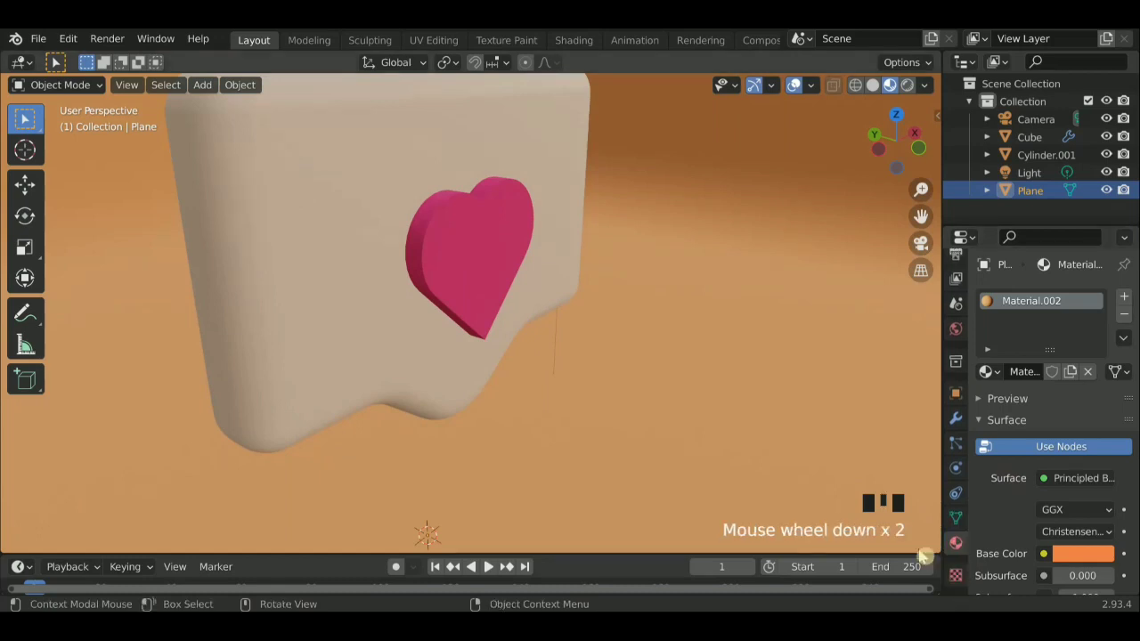
click(922, 219)
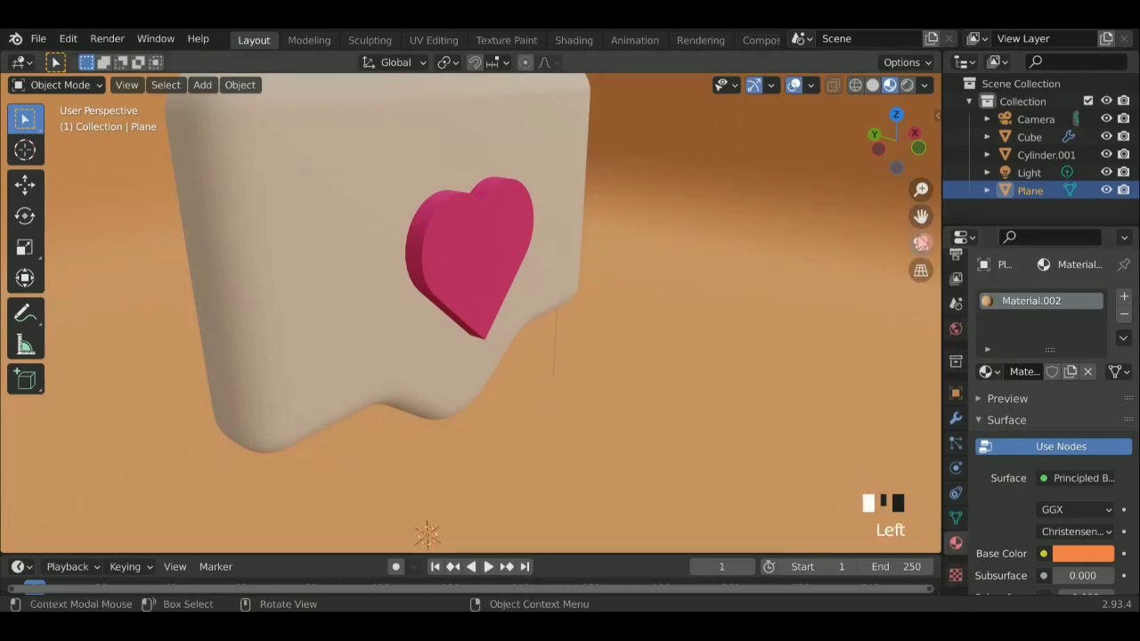
click(922, 219)
click(921, 218)
scroll(868, 230, down, 2)
click(920, 243)
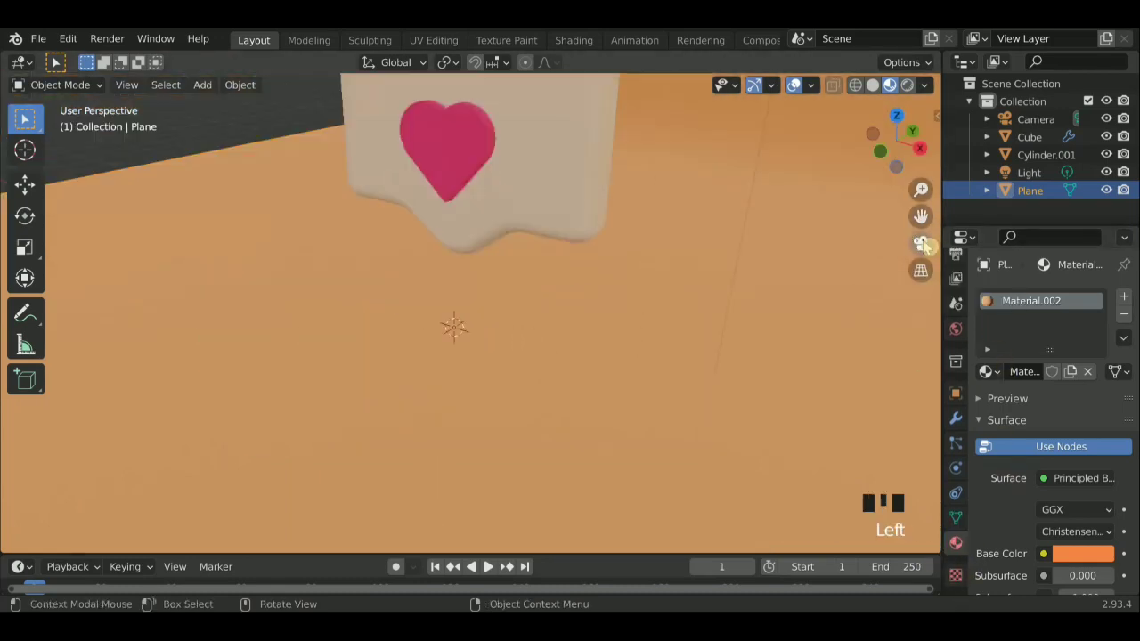
key(n)
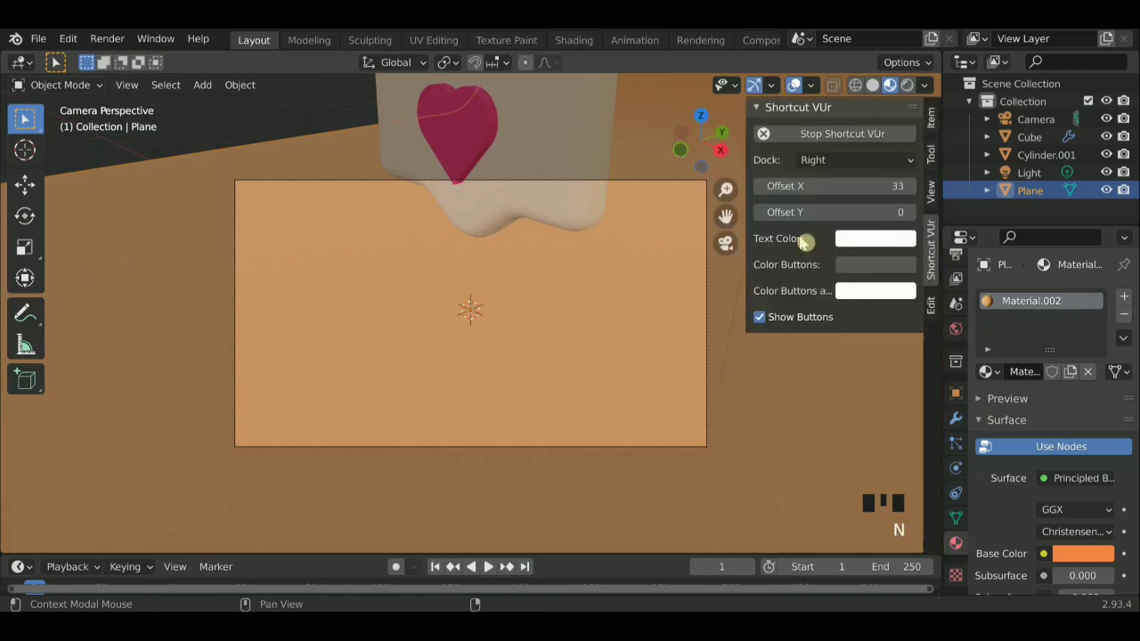
click(929, 189)
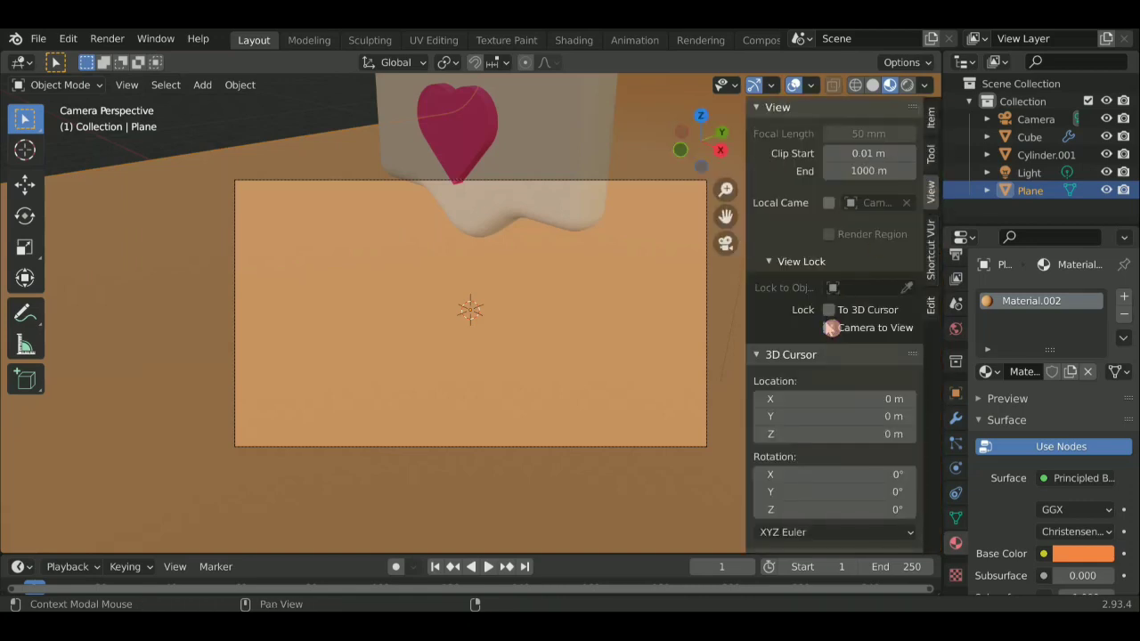
click(829, 328)
key(n)
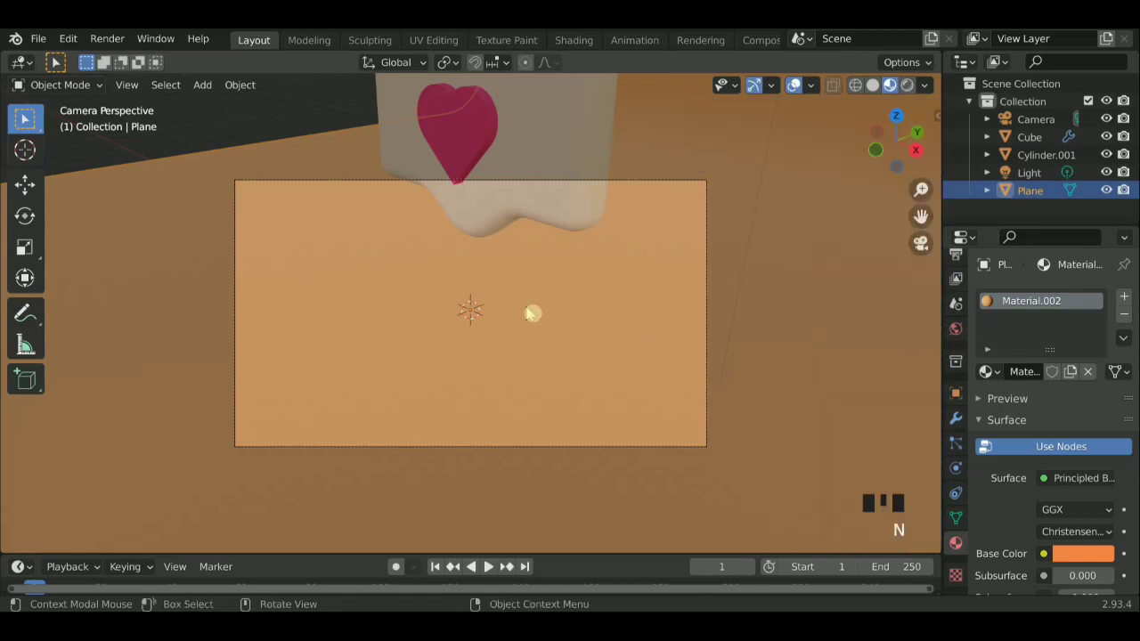
Frame the whole speech bubble at a slight angle inside the camera border, and unlock the camera from the view
middle_drag(532, 270, 519, 368)
middle_drag(519, 369, 547, 363)
scroll(539, 358, down, 2)
shift+scroll(525, 355, up, 1)
scroll(539, 339, up, 3)
scroll(542, 389, down, 2)
scroll(552, 395, down, 1)
scroll(541, 378, up, 1)
scroll(563, 370, down, 2)
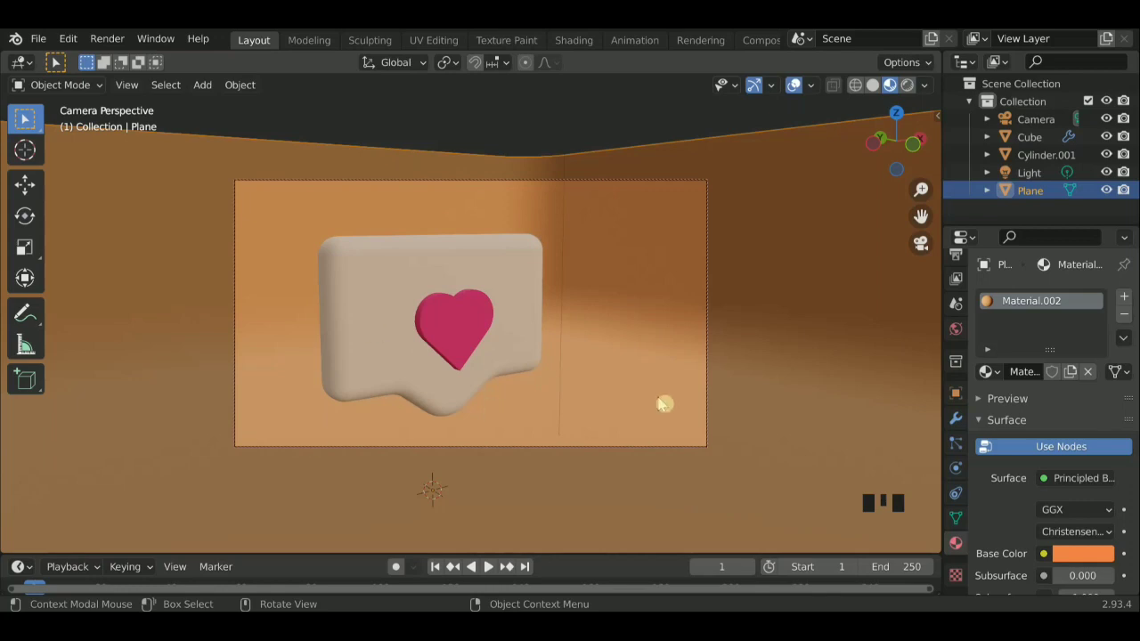
key(n)
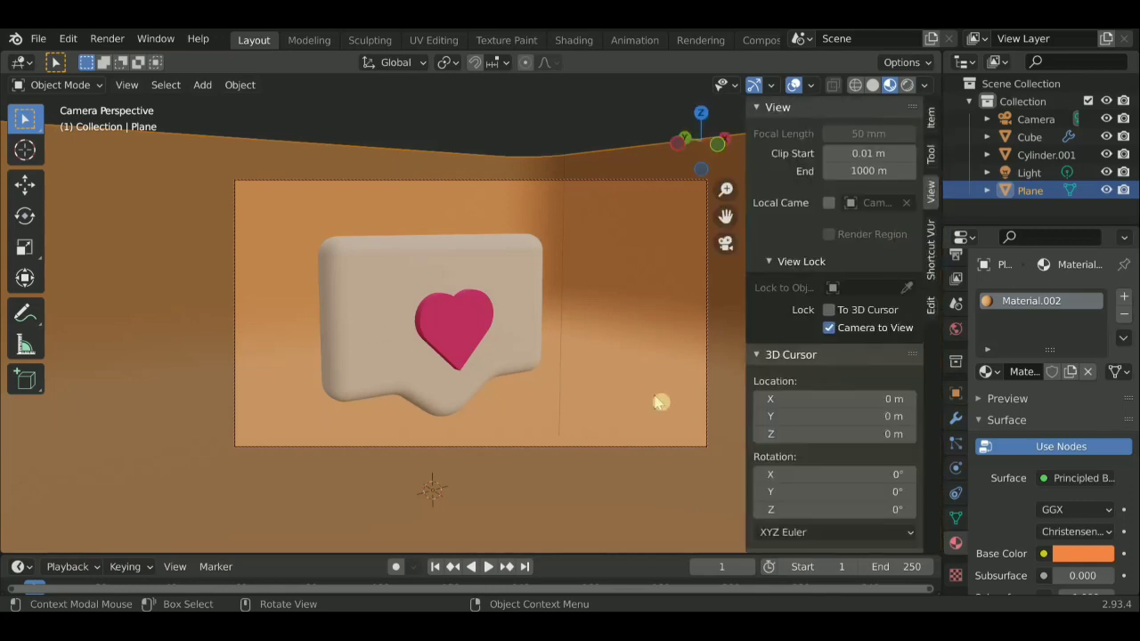
click(830, 328)
key(n)
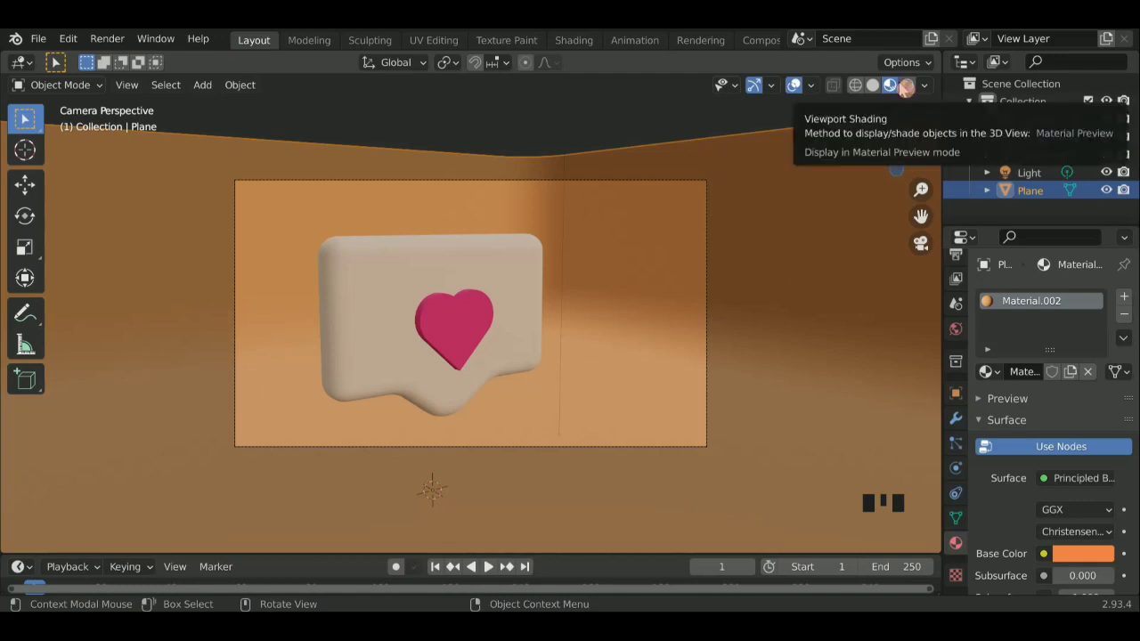
Show the scene in rendered shading and add an area light scaled up to wider than the speech bubble
click(906, 85)
click(908, 86)
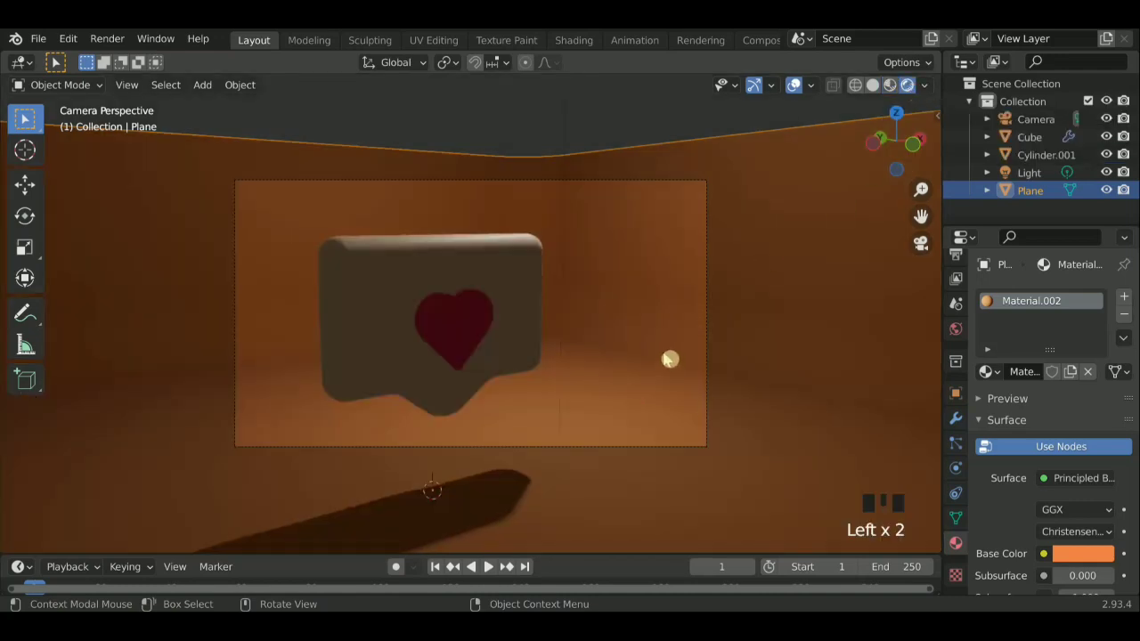
middle_drag(389, 308, 516, 341)
scroll(535, 349, down, 2)
key(shift+a)
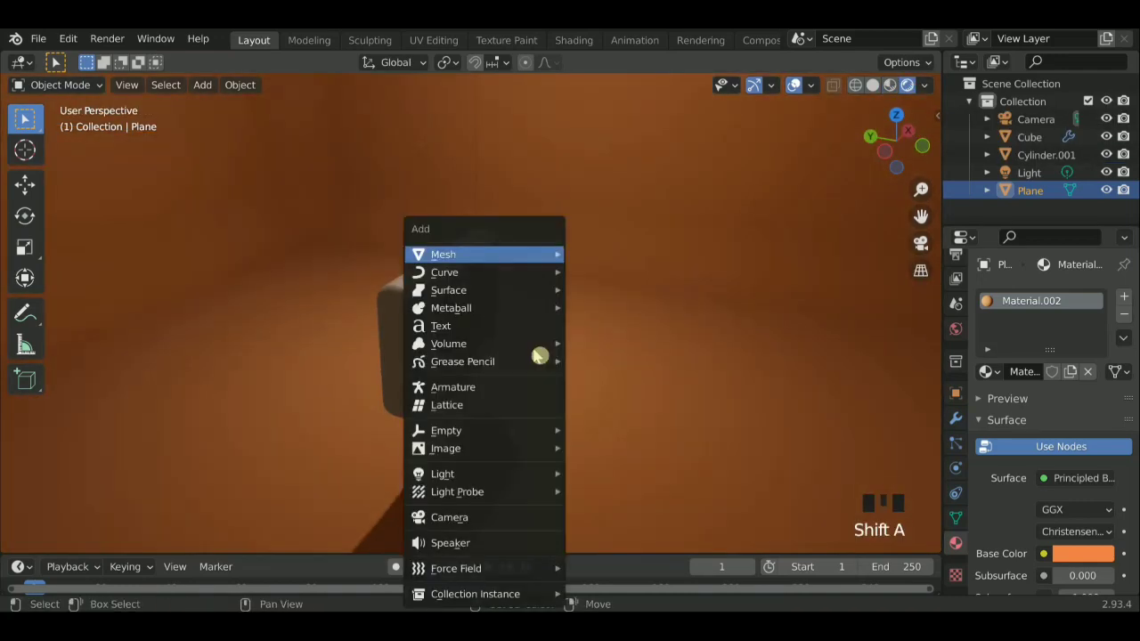
mouse_move(465, 479)
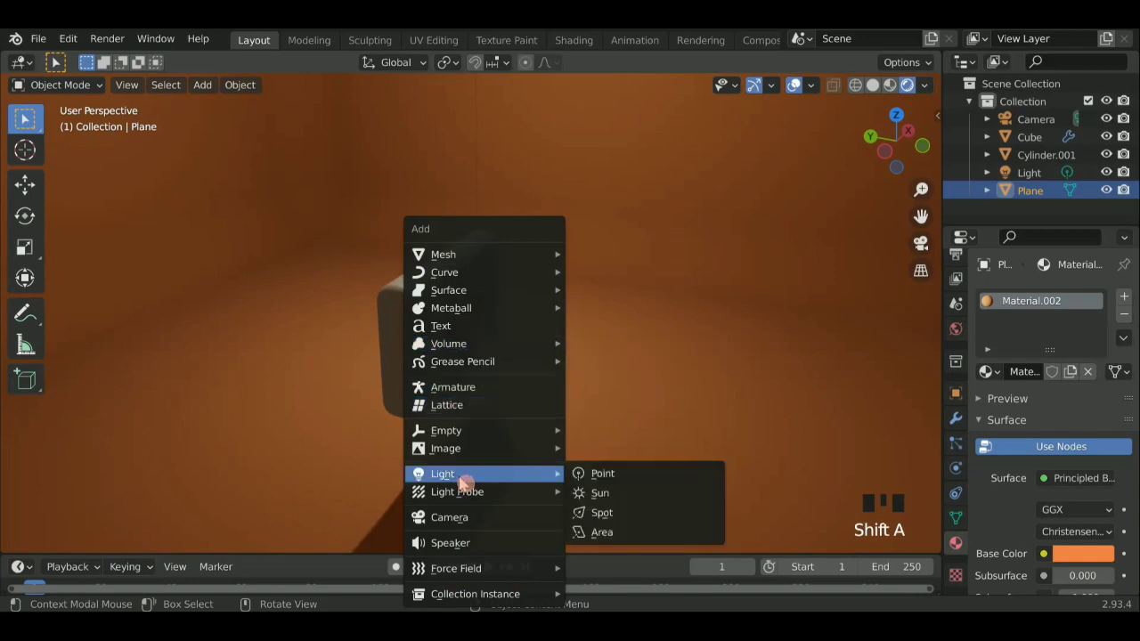
click(600, 533)
key(s)
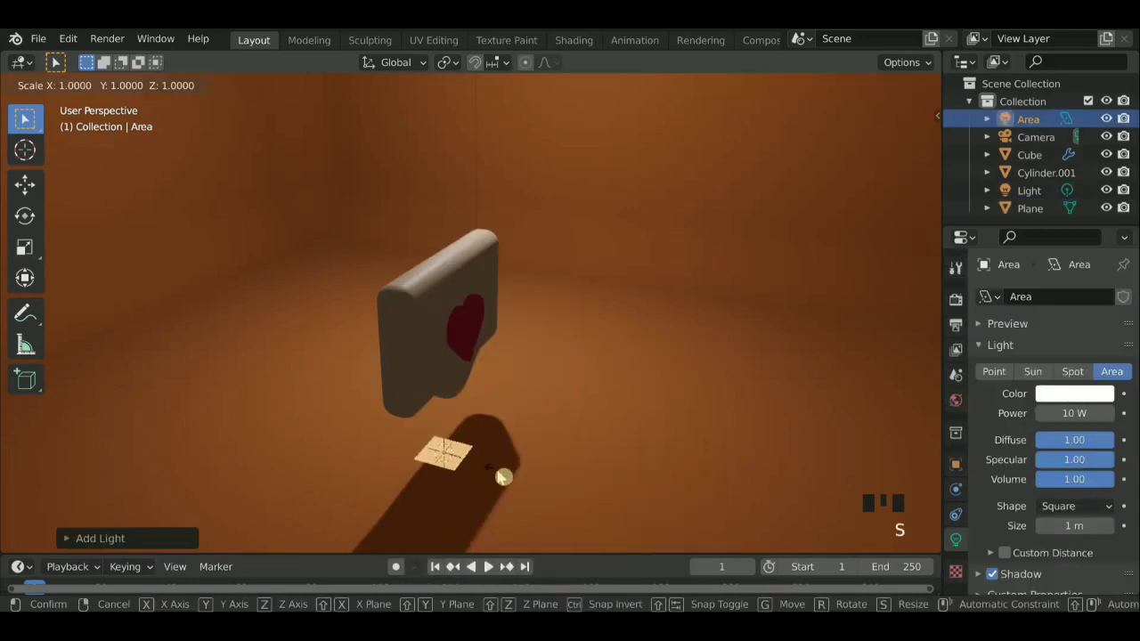
click(757, 92)
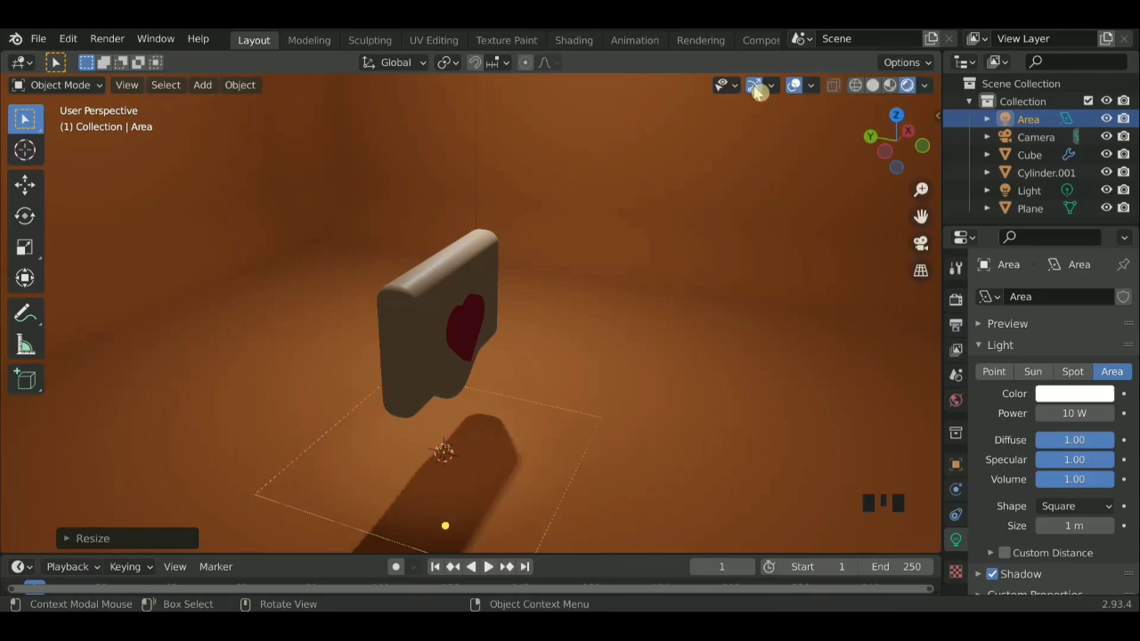
Place the area light above and in front of the speech bubble, tilted toward the heart, and set its power to 153.4 W
key(g)
key(z)
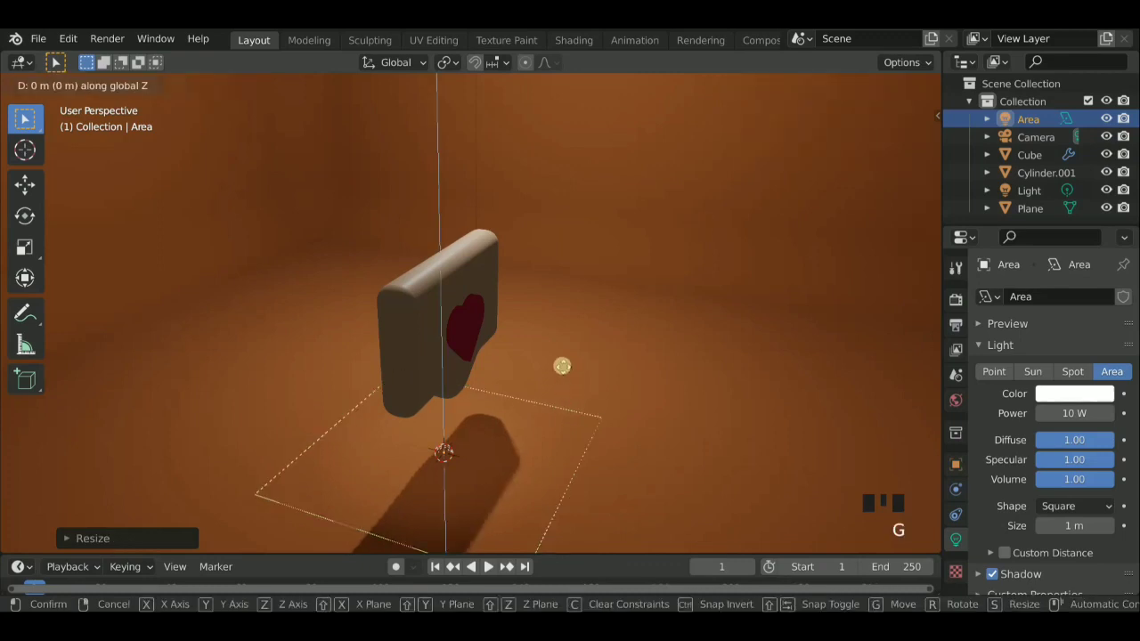
click(537, 150)
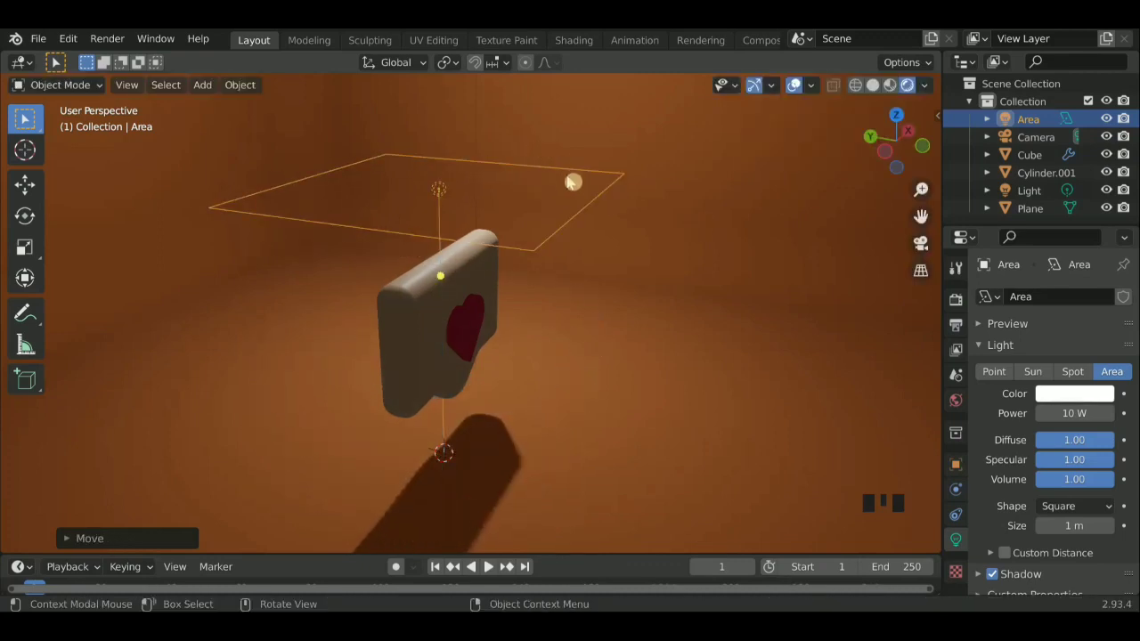
key(r)
key(r)
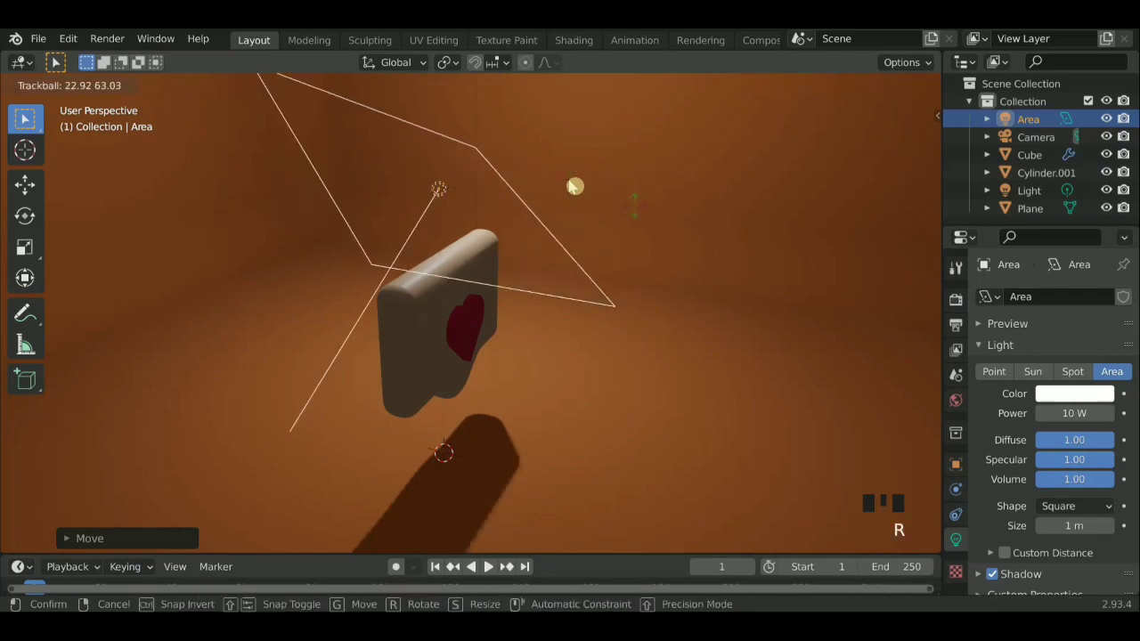
click(643, 217)
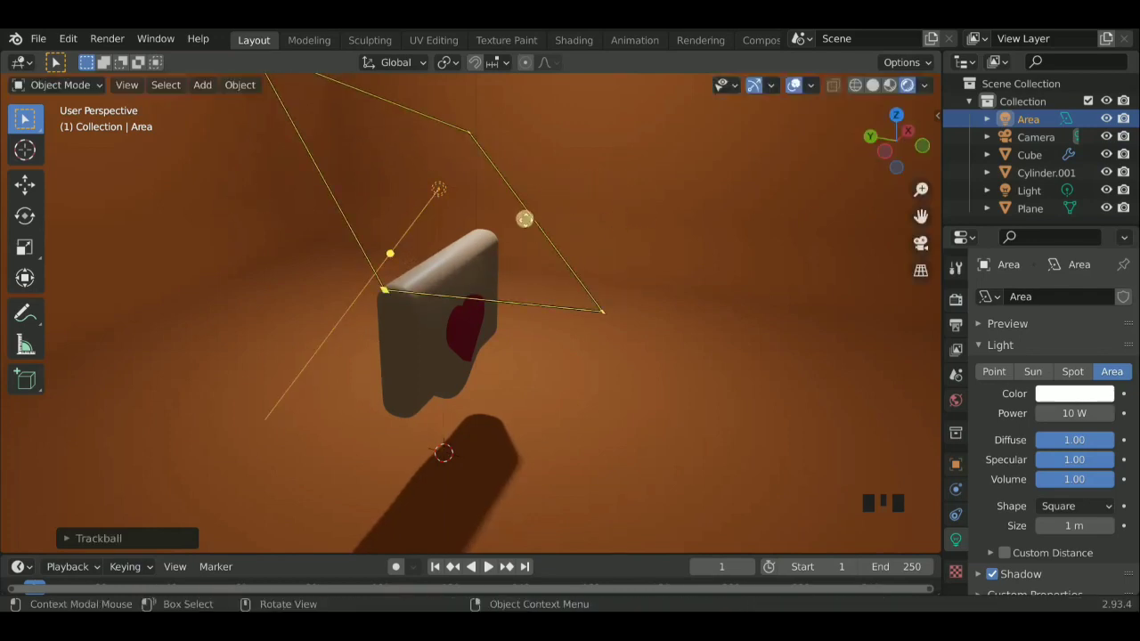
key(g)
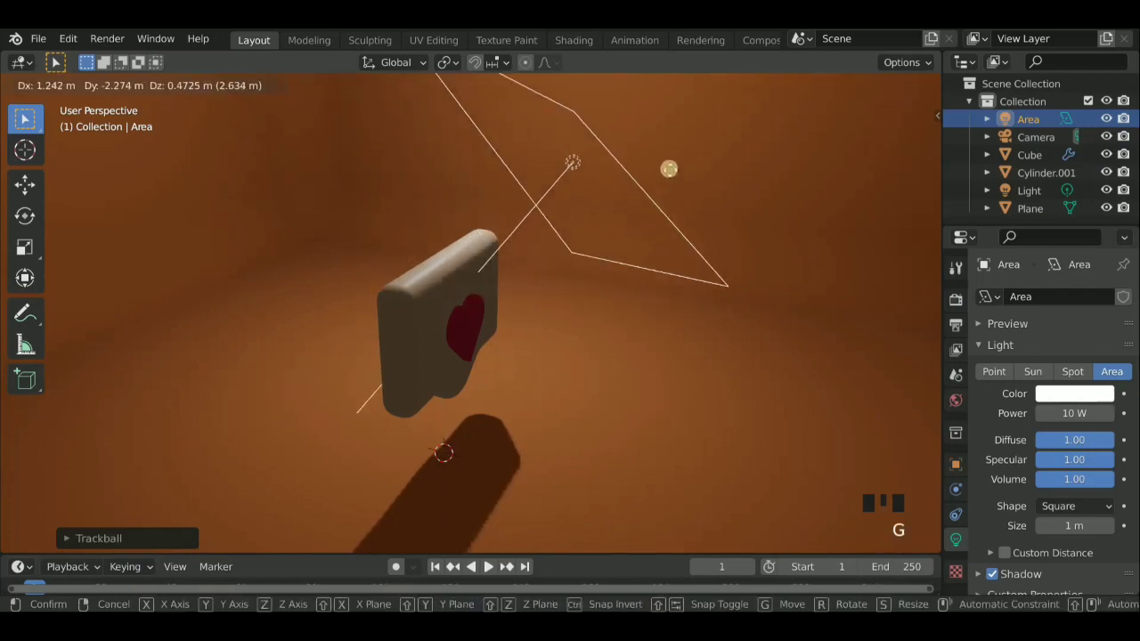
click(678, 167)
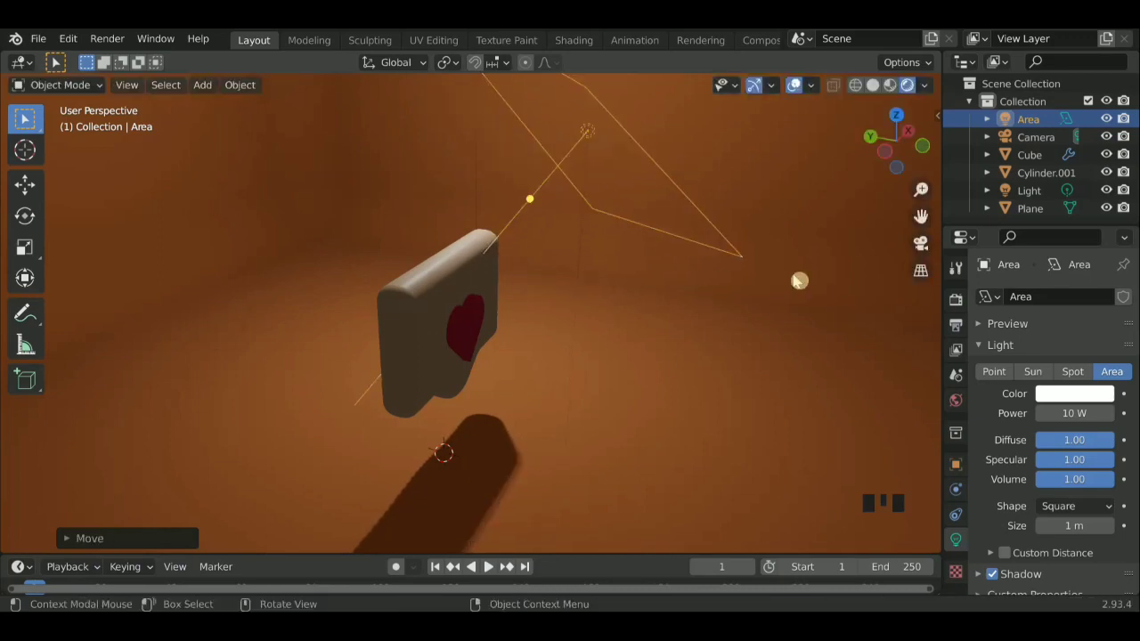
mouse_move(1072, 412)
mouse_down()
mouse_move(1113, 412)
mouse_move(1084, 412)
mouse_up()
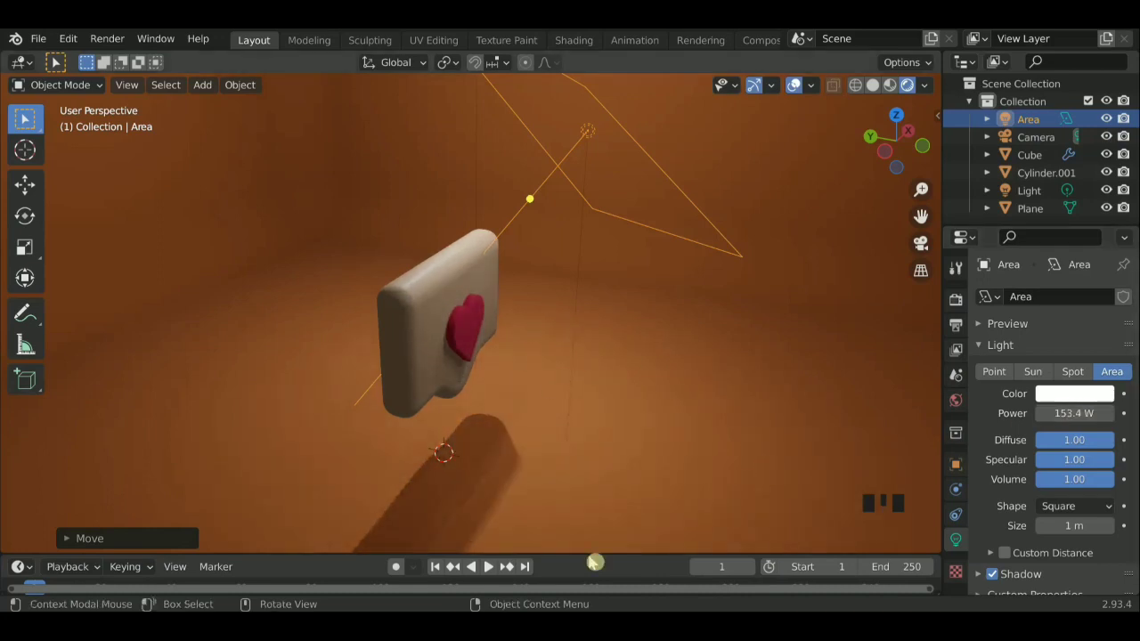
Set the render engine to Cycles while viewing the speech bubble close up through the camera
click(957, 300)
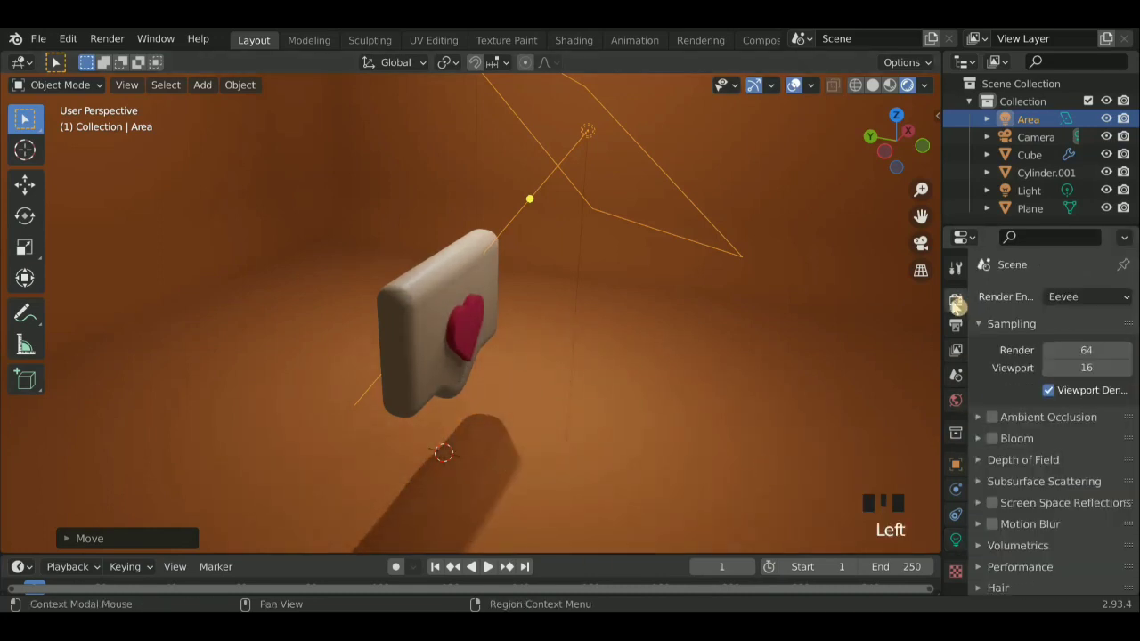
click(921, 242)
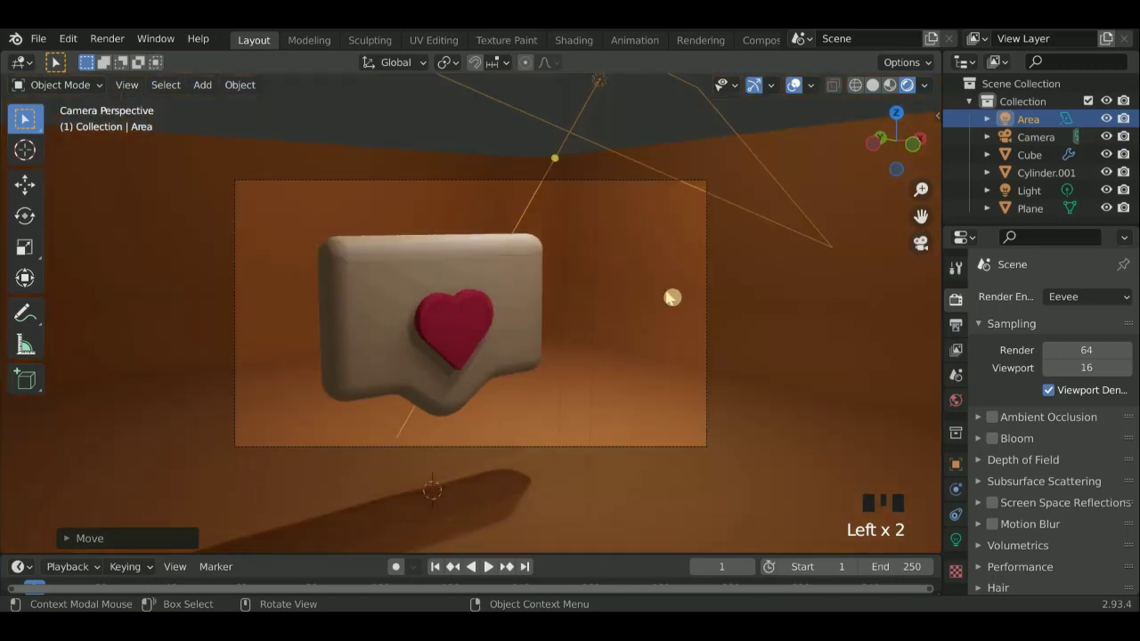
scroll(580, 309, up, 3)
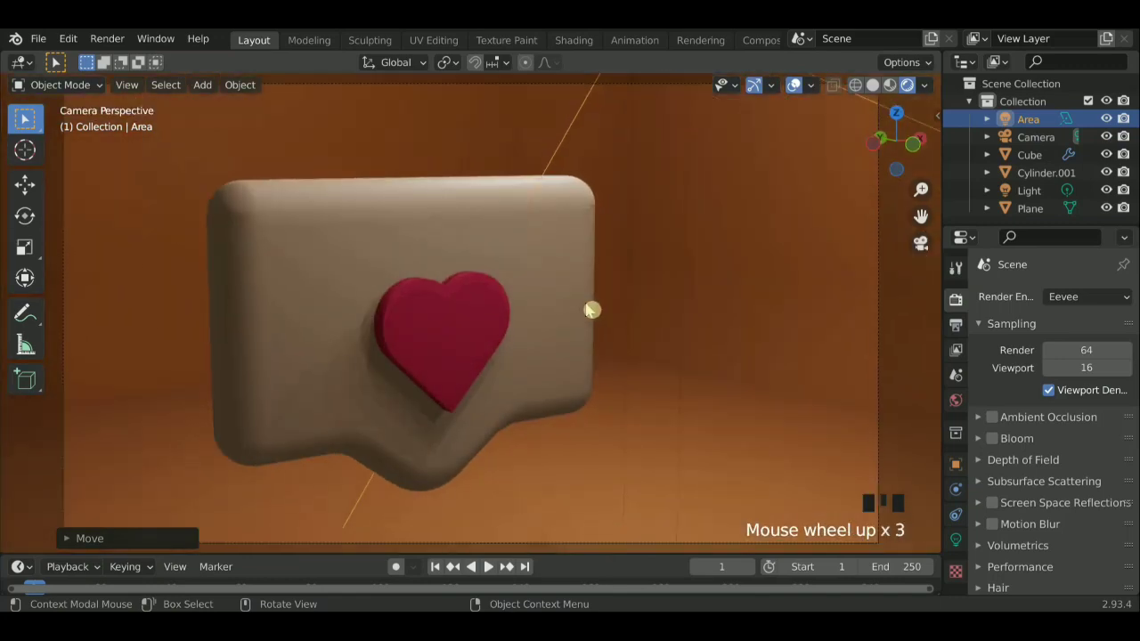
click(1068, 299)
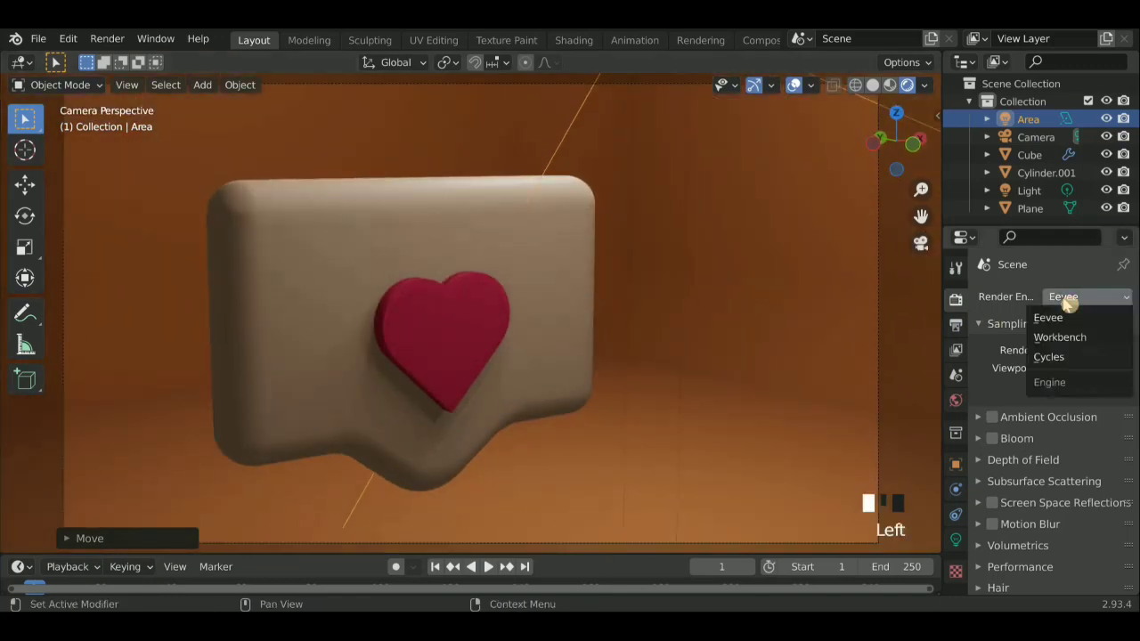
click(1056, 358)
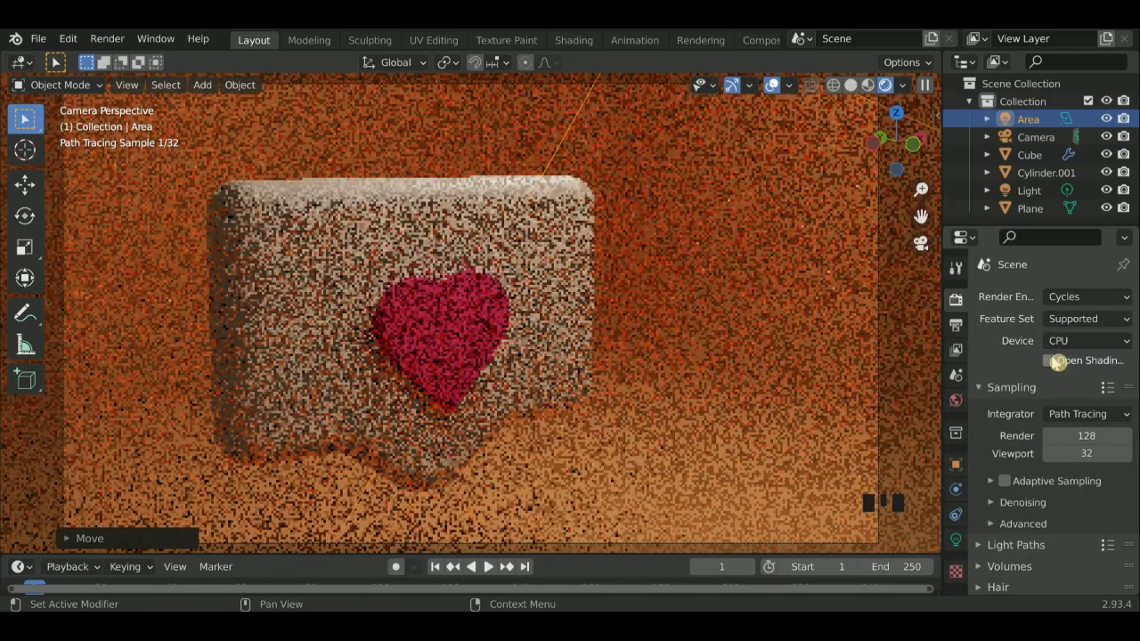